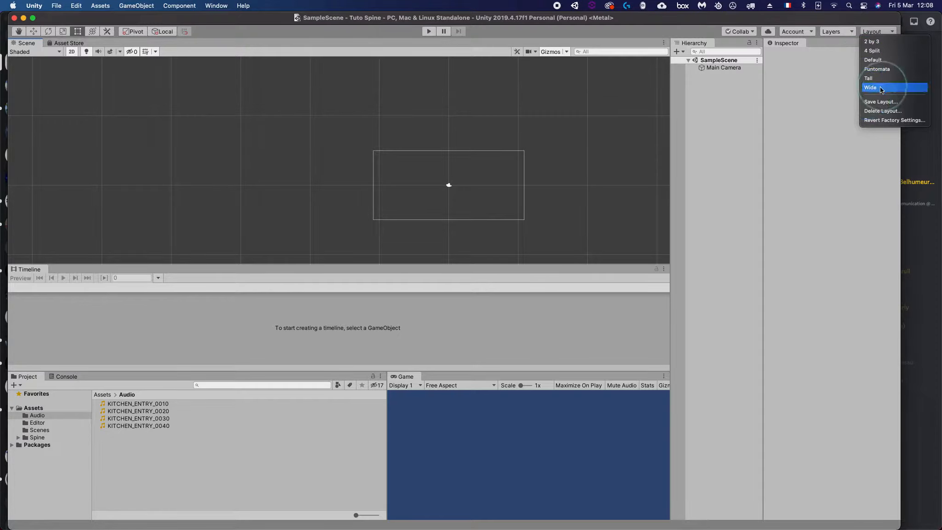
- Apply the Default window layout to the Unity editor
left_click(878, 61)
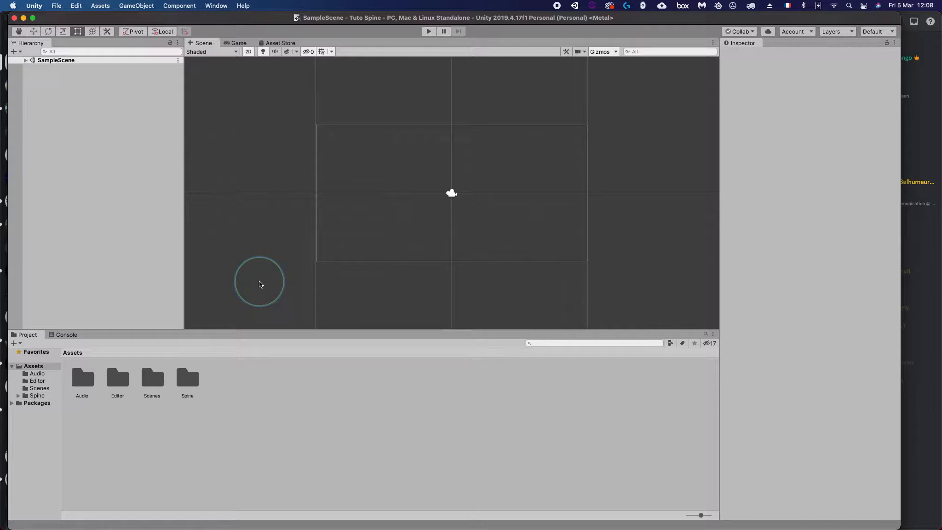
- Switch to Chrome and check which Unity versions the spine-unity 3.8 package supports on the Spine Unity download page
key("super+Tab")
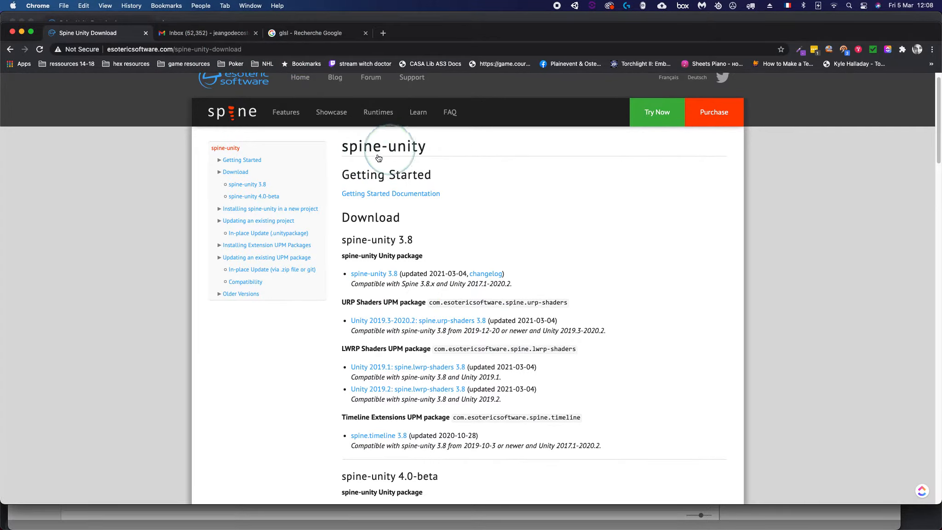
scroll(543, 221, "down", 1)
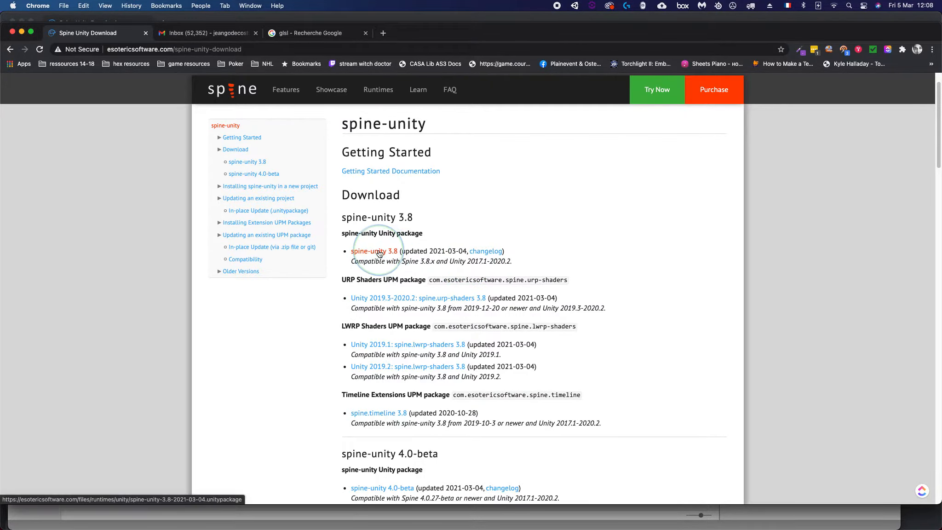
left_click_drag(467, 260, 513, 261)
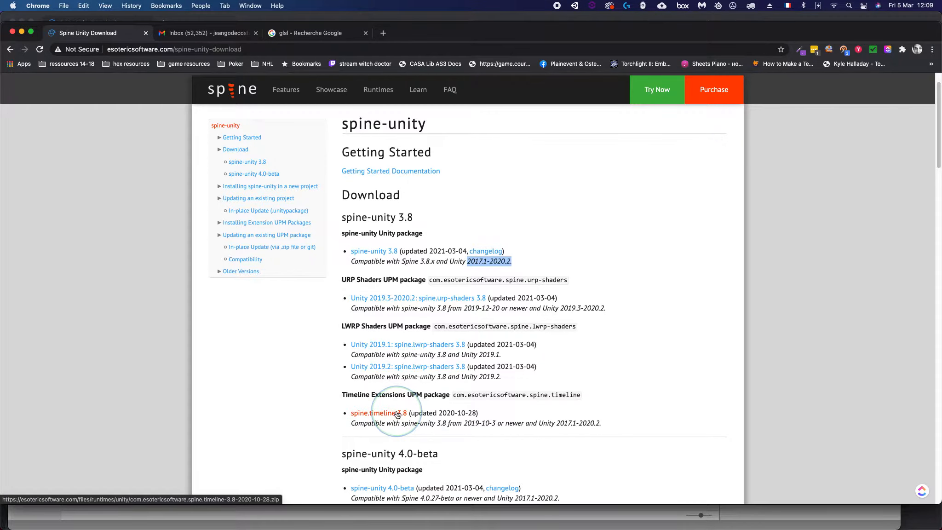
- Switch to Finder, move the 05_Timelines window clear of the others and show the G-Raid drive in it
key("super+Tab")
left_click(289, 265)
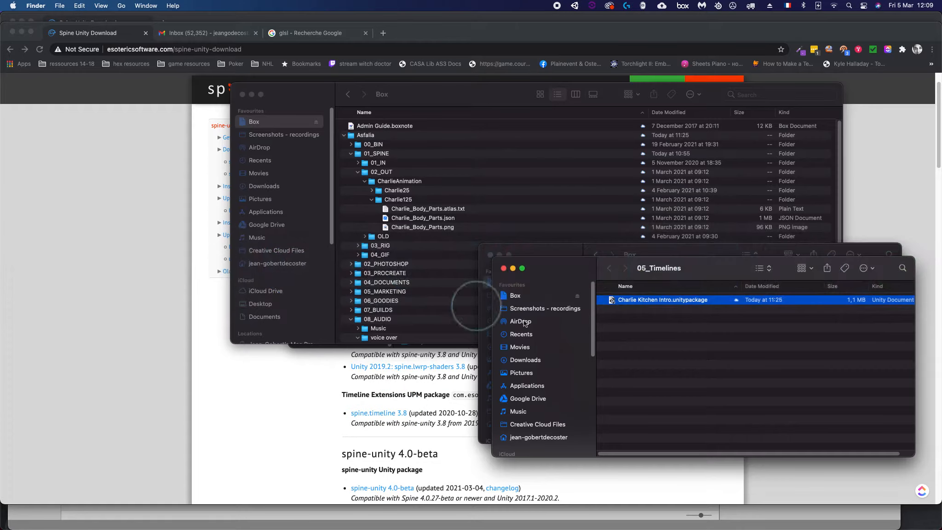
left_click_drag(546, 270, 504, 343)
scroll(469, 423, "down", 10)
left_click(452, 396)
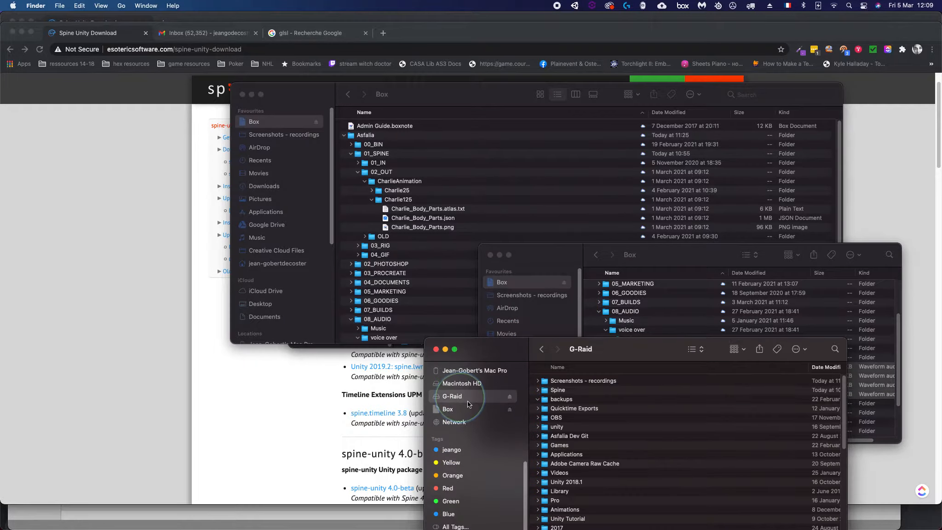
- Expand the Spine folder on the G-Raid drive and show the contents of its Unity Plugins subfolder
left_click(538, 398)
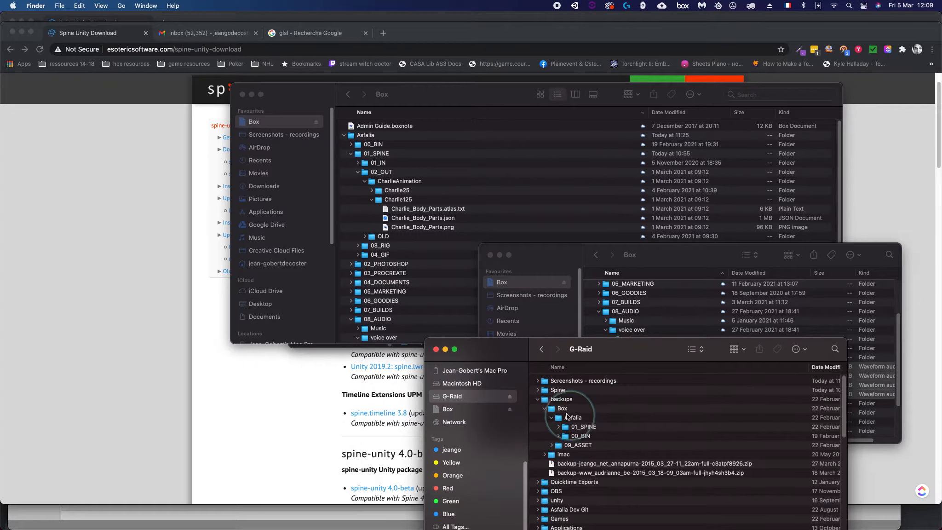
left_click(537, 398)
scroll(544, 428, "down", 5)
scroll(547, 427, "up", 5)
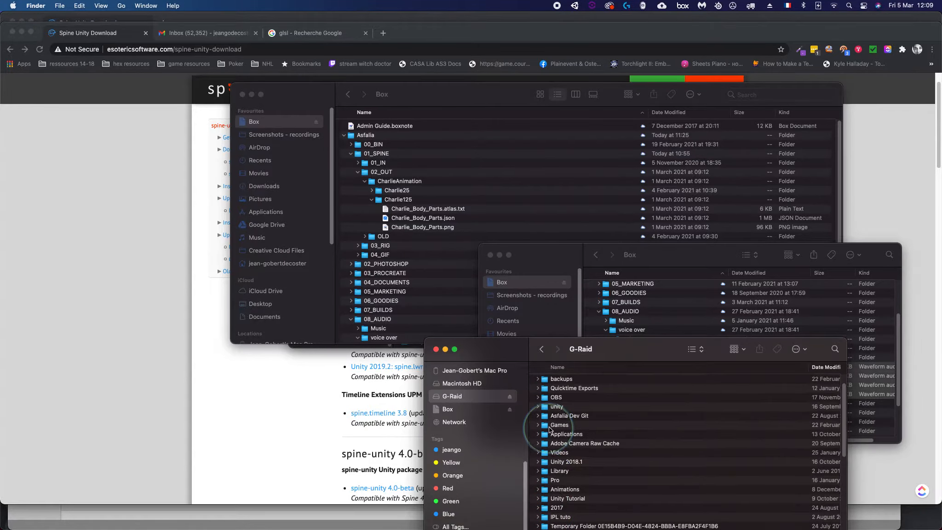
left_click(537, 390)
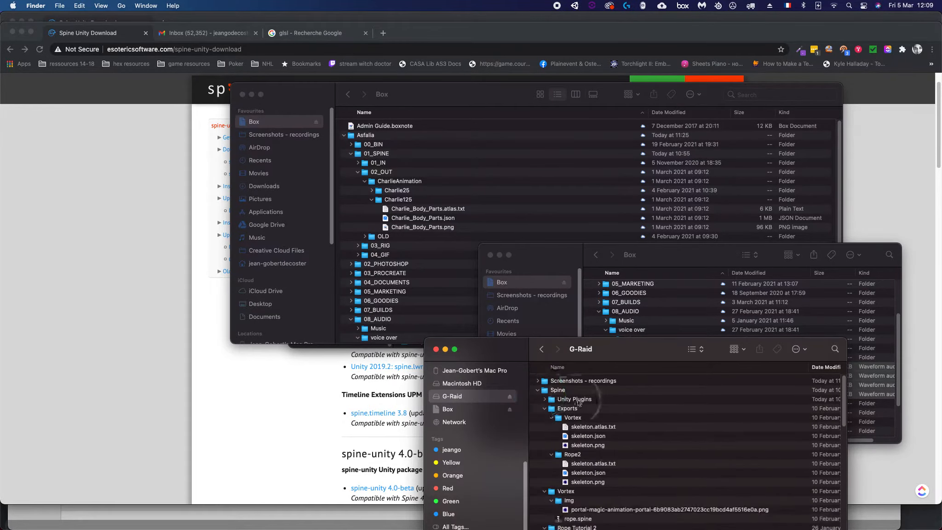
left_click(544, 408)
left_click(544, 399)
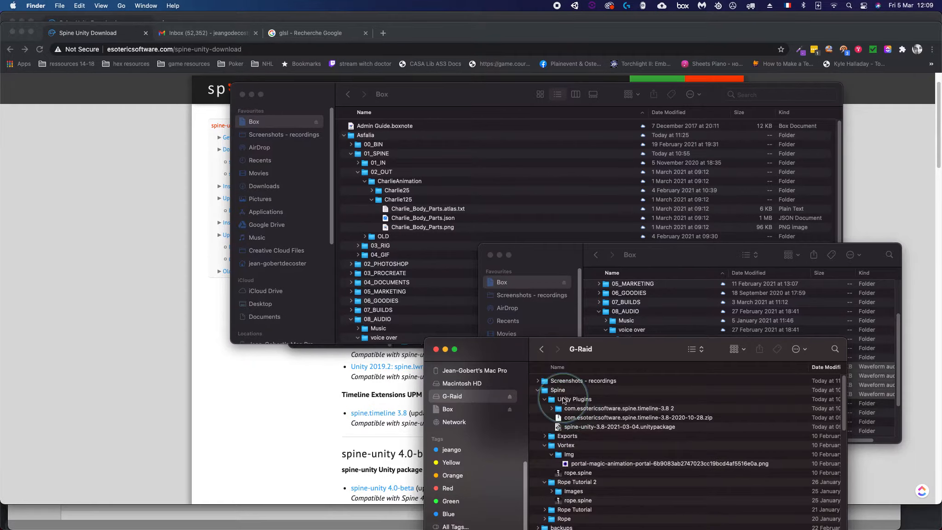
- Identify the spine.timeline 3.8 zip, its unpacked folder and the spine-unity-3.8-2021-03-04 package among the plugin files
left_click(590, 418)
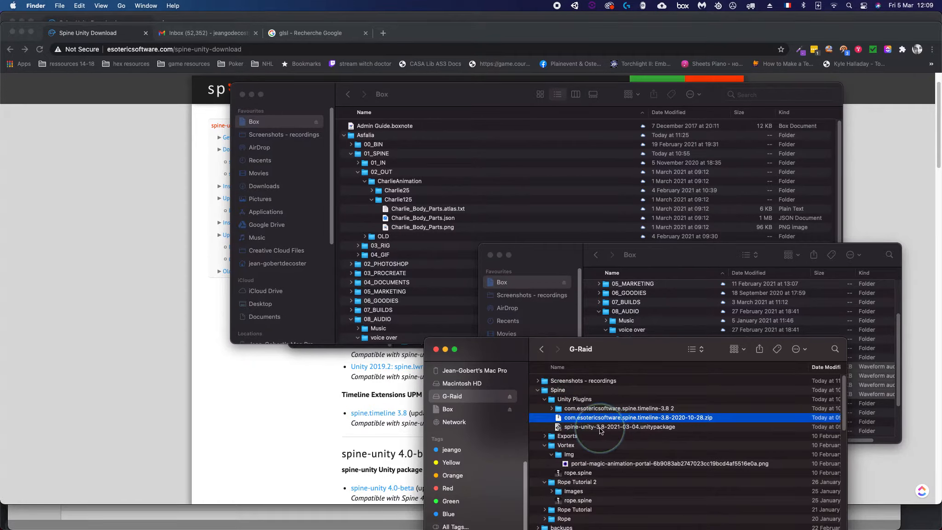
left_click(600, 429)
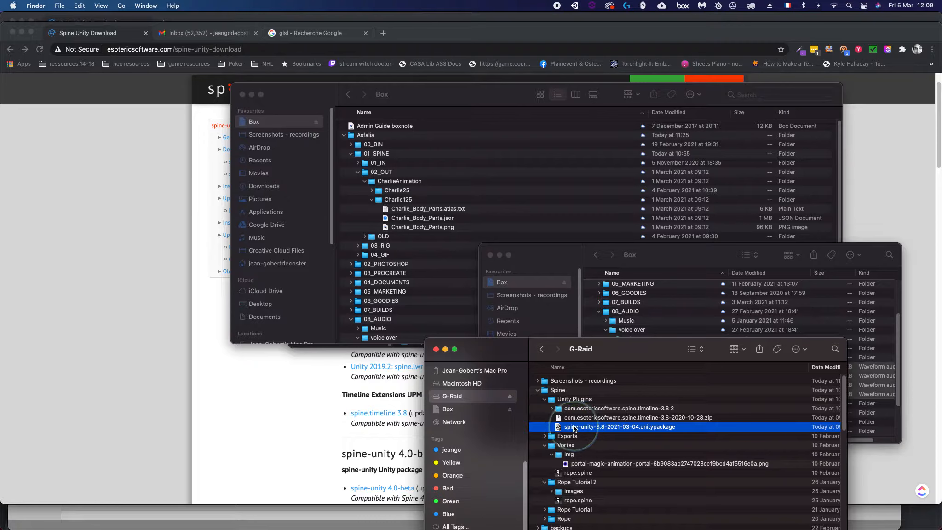
left_click(580, 410)
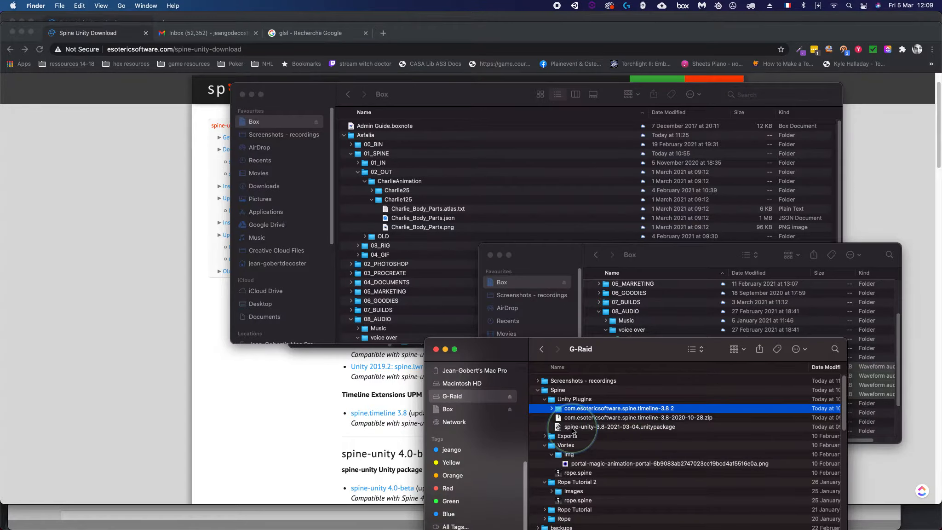
left_click(574, 427)
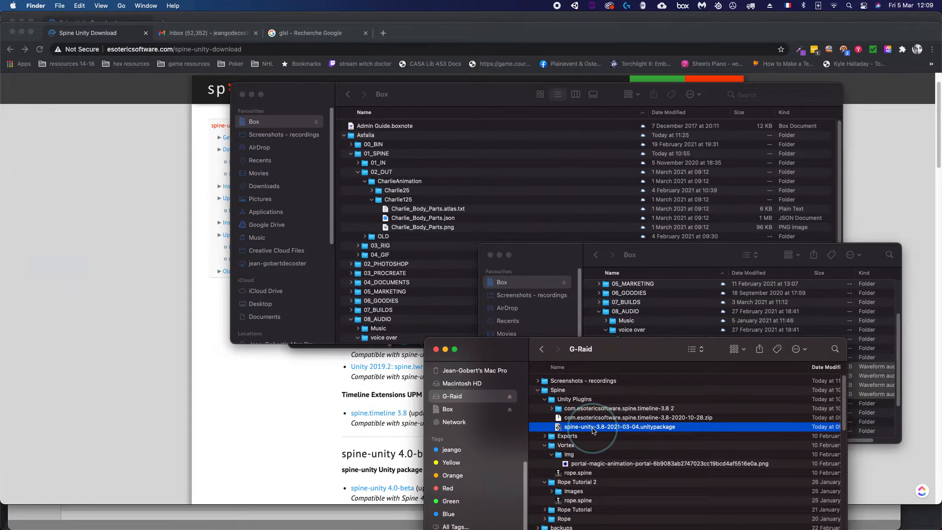
- Bring up the Tuto Spine project in Unity and start importing spine-unity-3.8-2021-03-04.unitypackage into its assets from Finder
key("super+Tab")
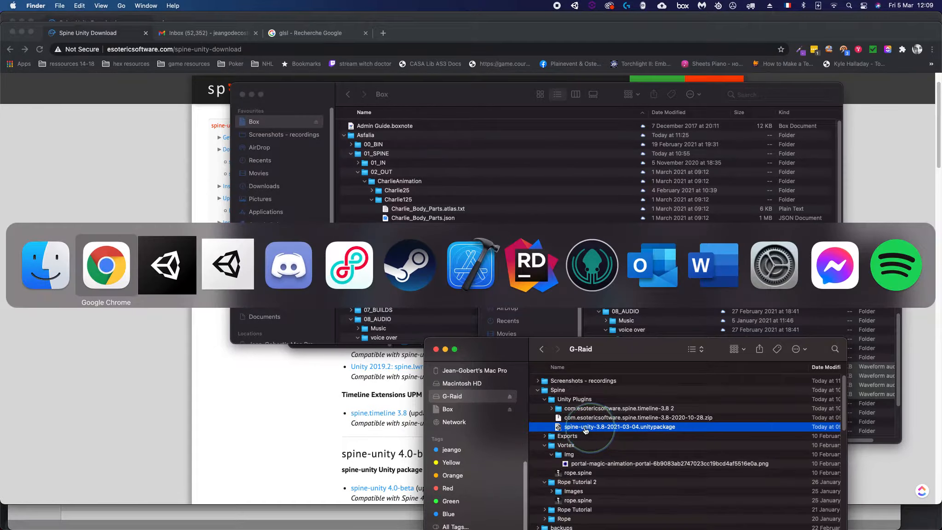
left_click(168, 276)
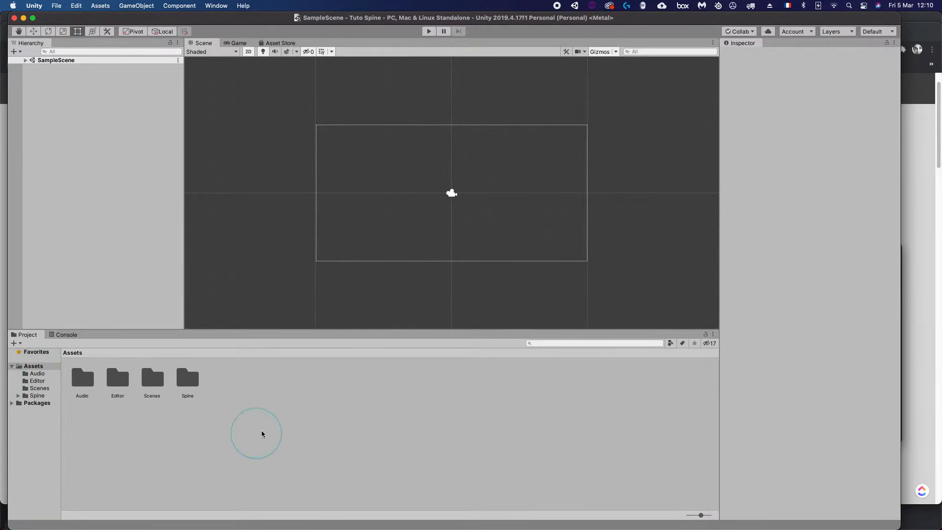
key("super+Tab")
left_click_drag(606, 427, 274, 421)
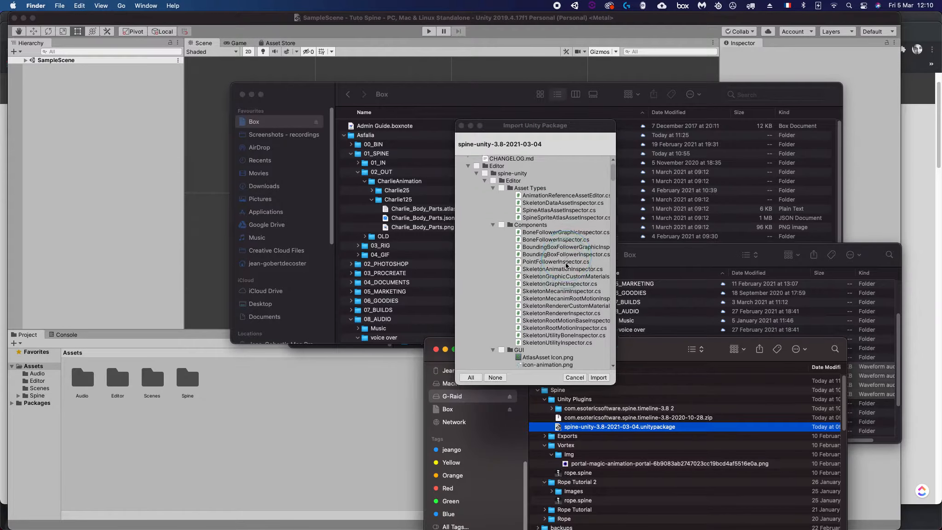
- Exclude the Spine Examples folder from the package import and collapse both top-level folders in the import list
left_click(459, 160)
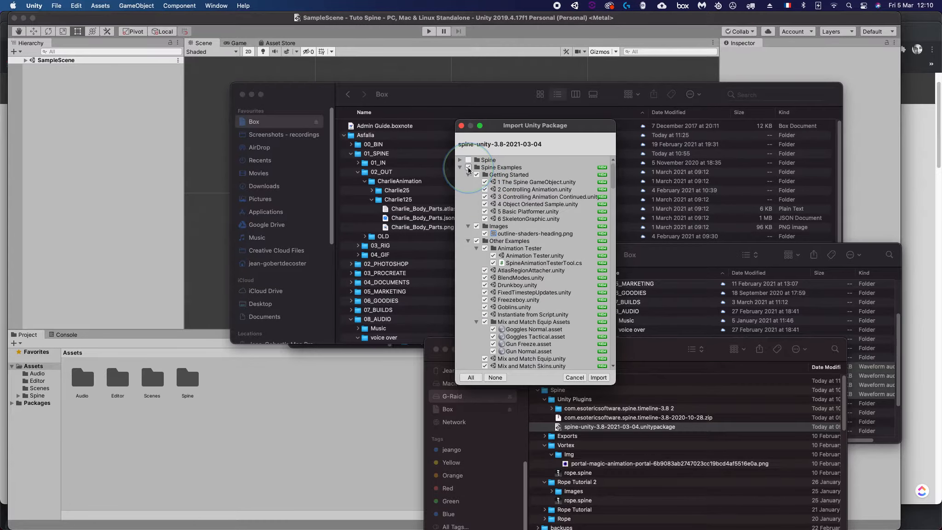
left_click(469, 168)
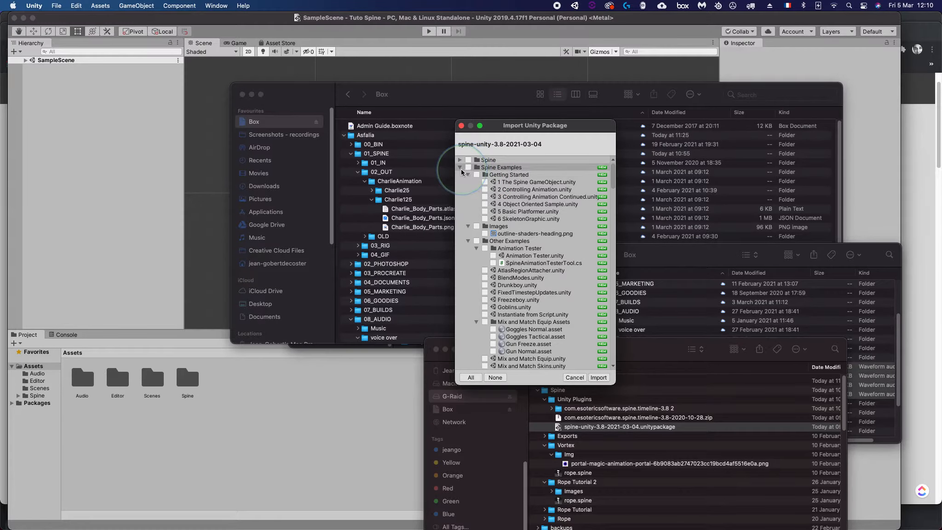
left_click(460, 168)
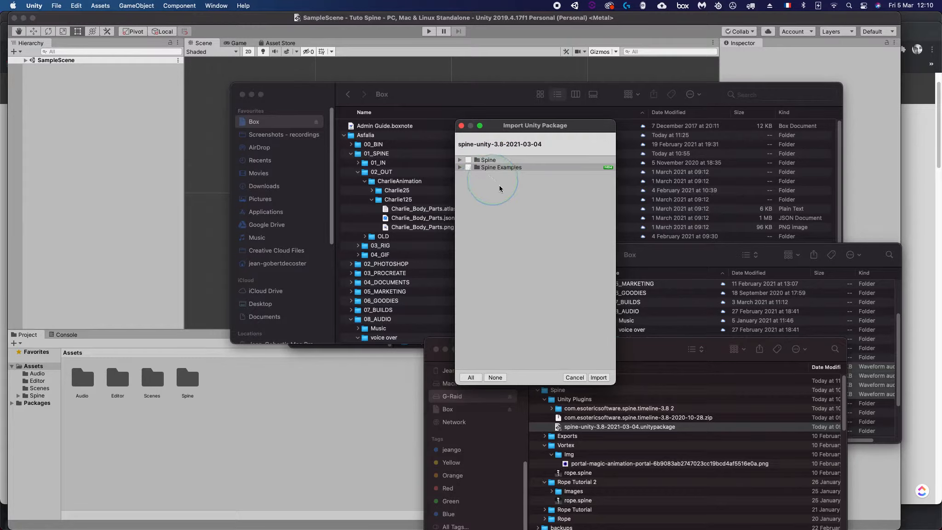
left_click(459, 167)
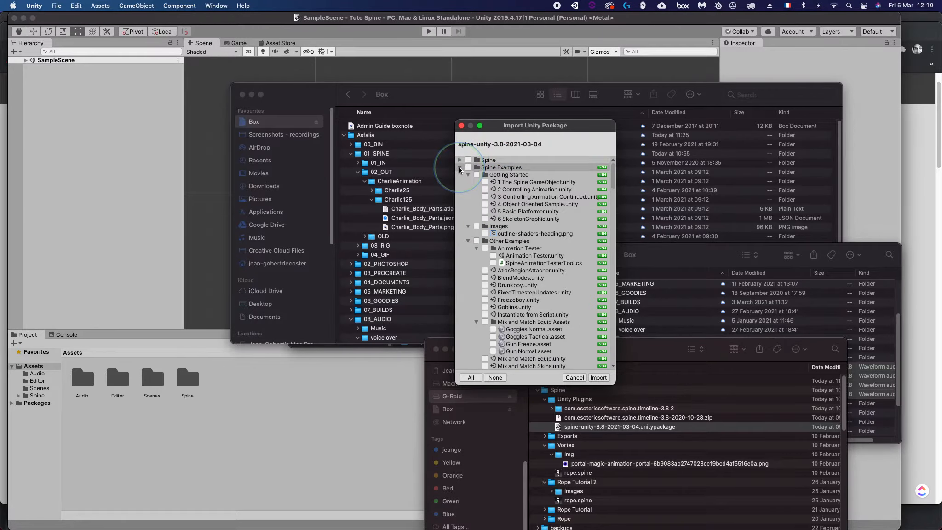
left_click(459, 168)
left_click(459, 168)
left_click(459, 168)
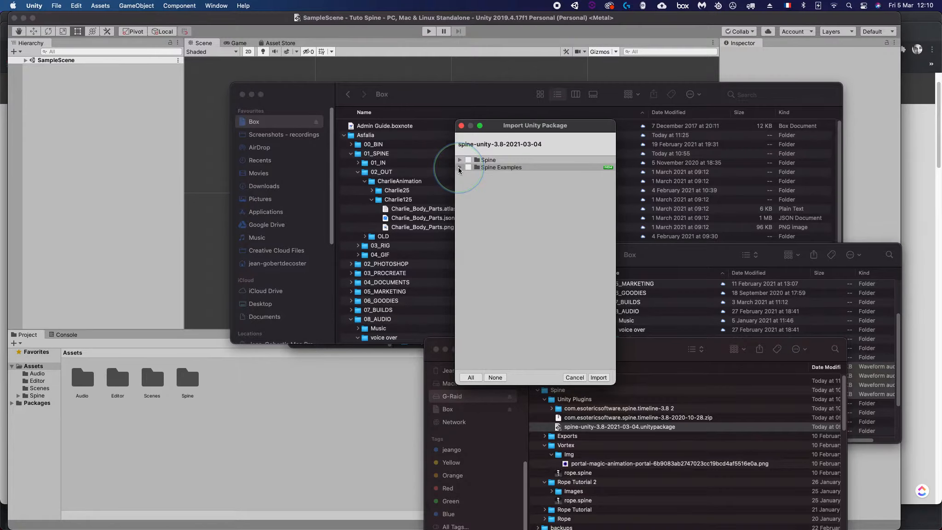
- Review the contents of the Spine folder in the import list and cancel the package import
left_click(459, 160)
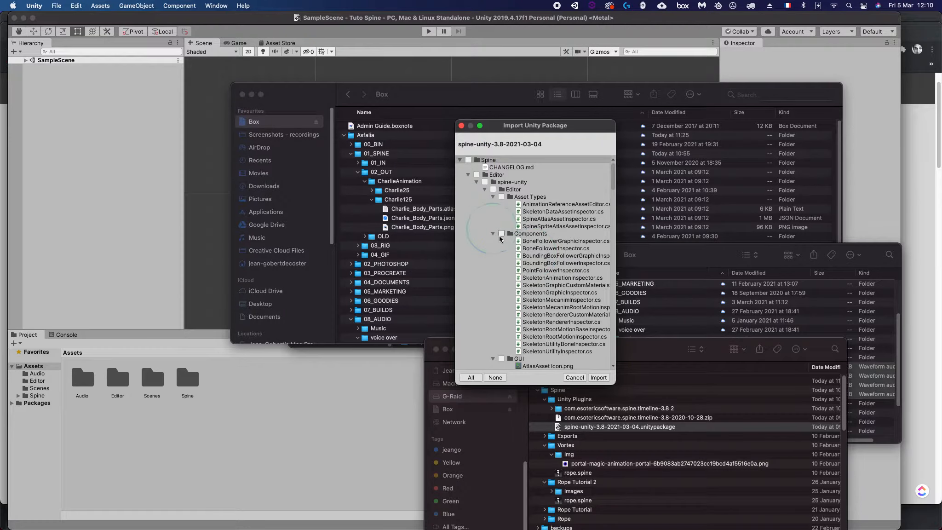
left_click(483, 183)
scroll(562, 233, "down", 10)
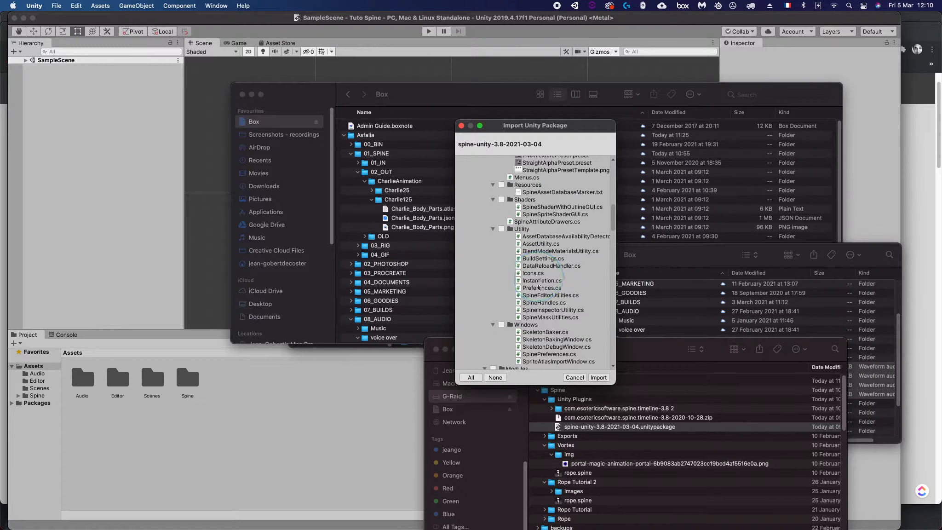
scroll(543, 303, "up", 10)
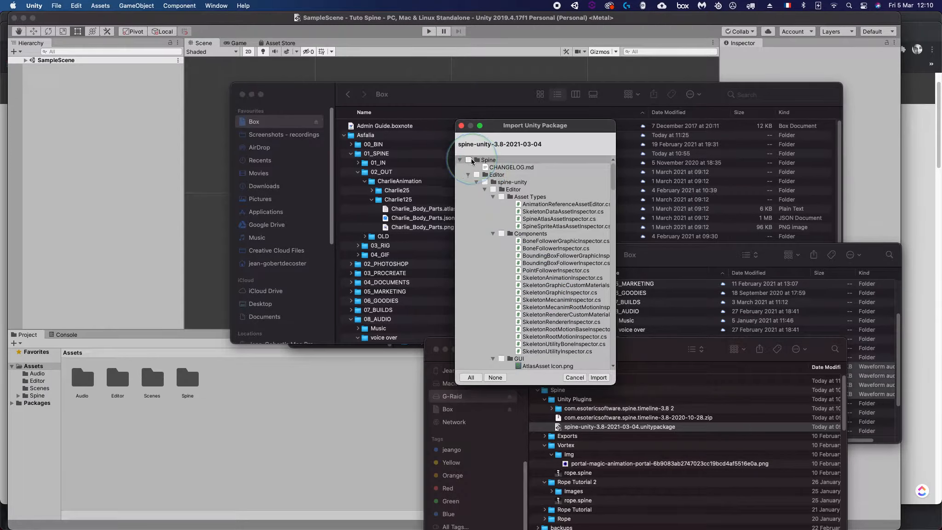
scroll(533, 327, "down", 15)
scroll(533, 325, "up", 15)
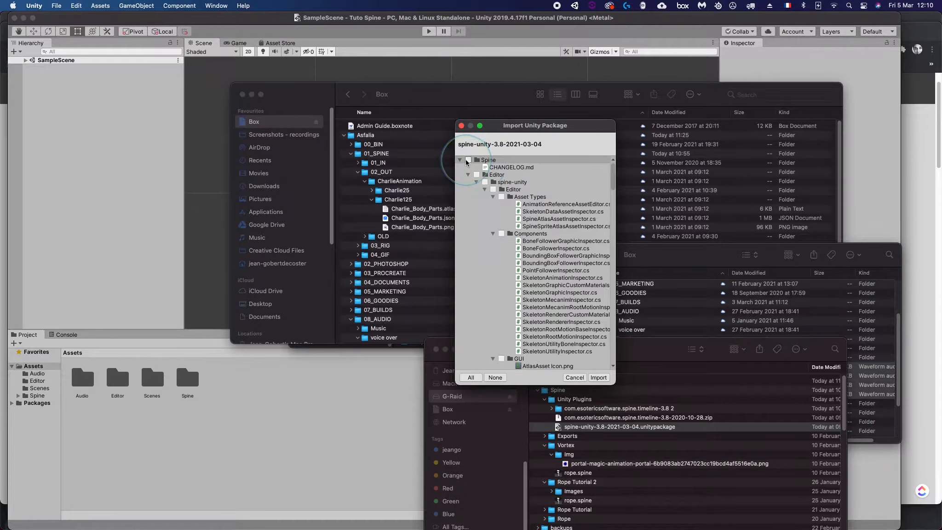
left_click(573, 377)
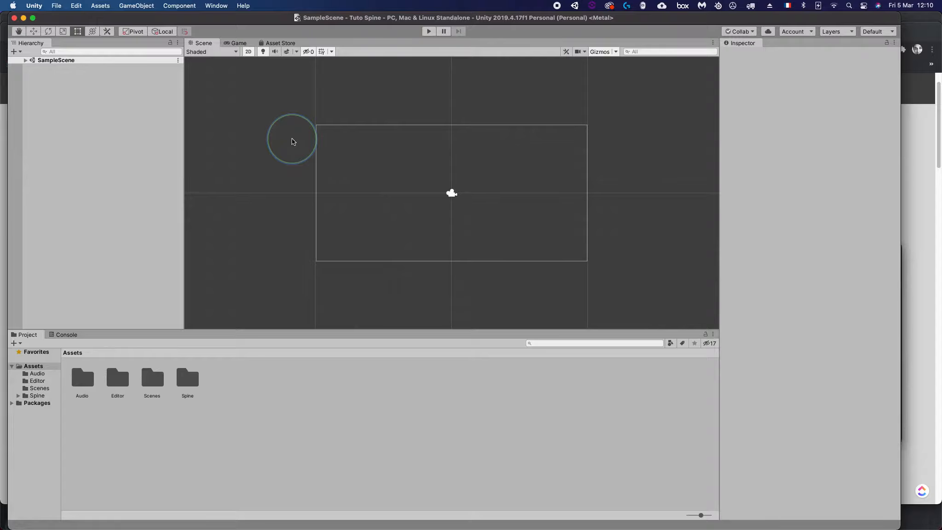
- Open the Package Manager and select a package in the Unity Registry list
left_click(215, 6)
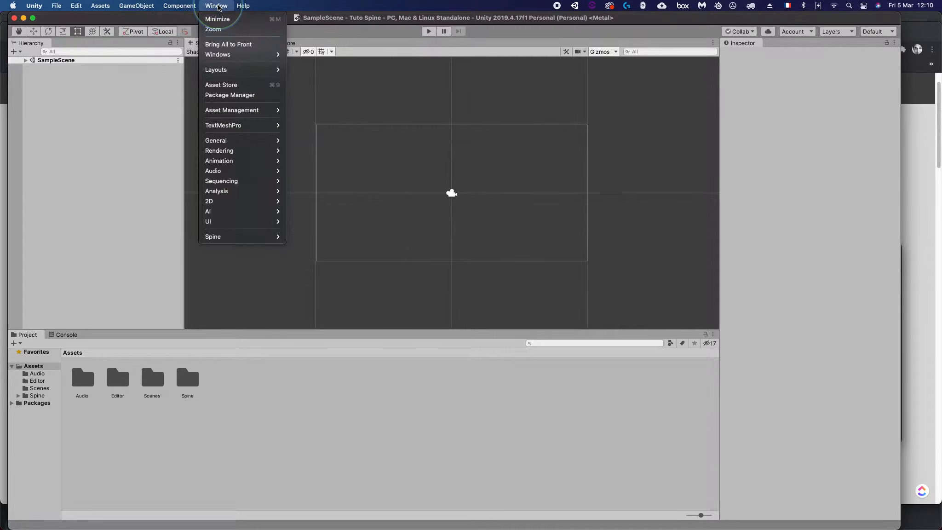
left_click(228, 95)
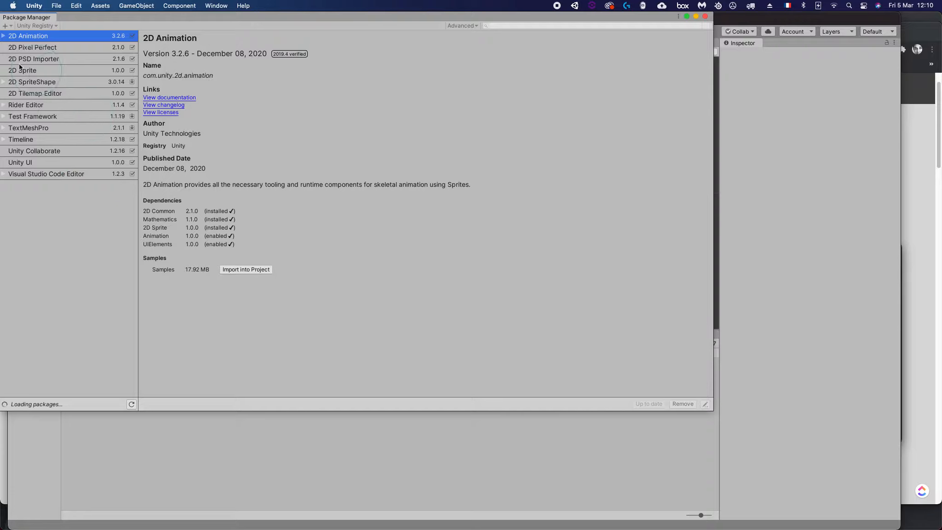
left_click(28, 48)
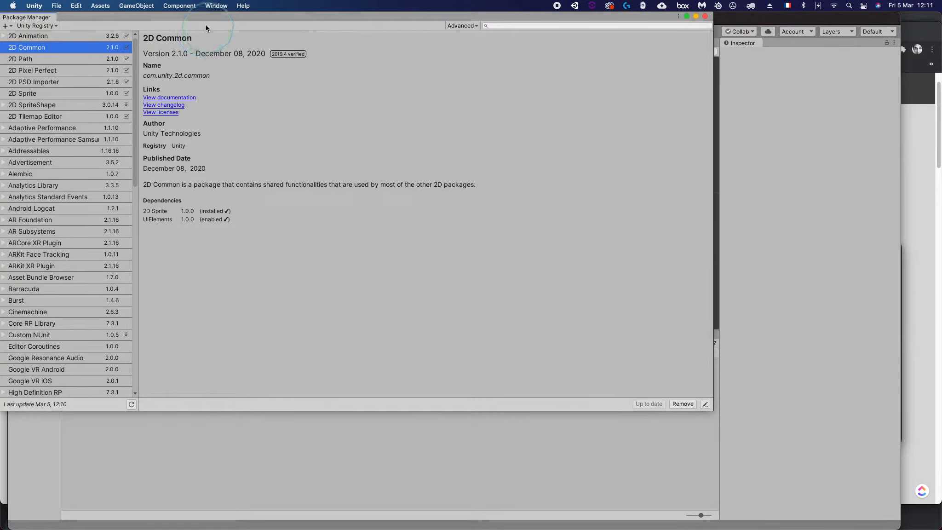
- Start adding a package from disk, select package.json in the Spine Timeline 3.8 folder under G-Raid's Spine/Unity Plugins, and cancel
left_click(7, 26)
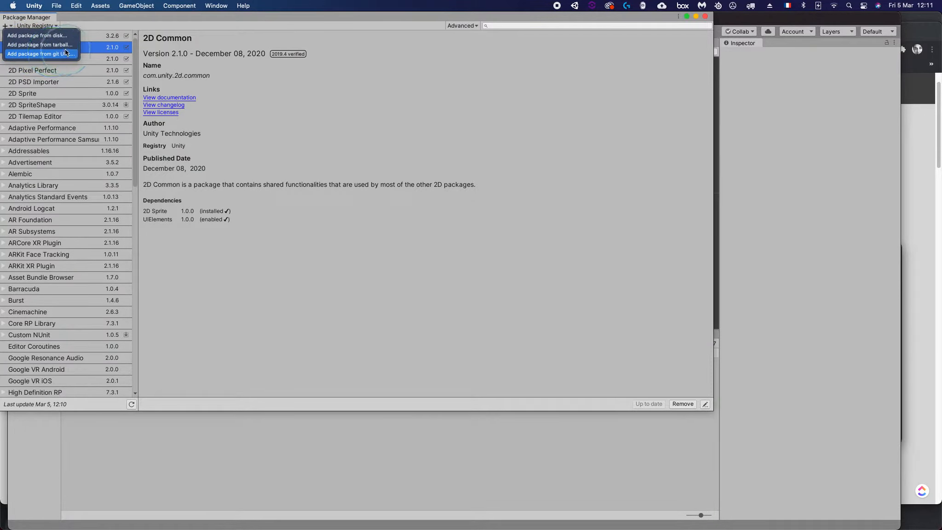
left_click(33, 37)
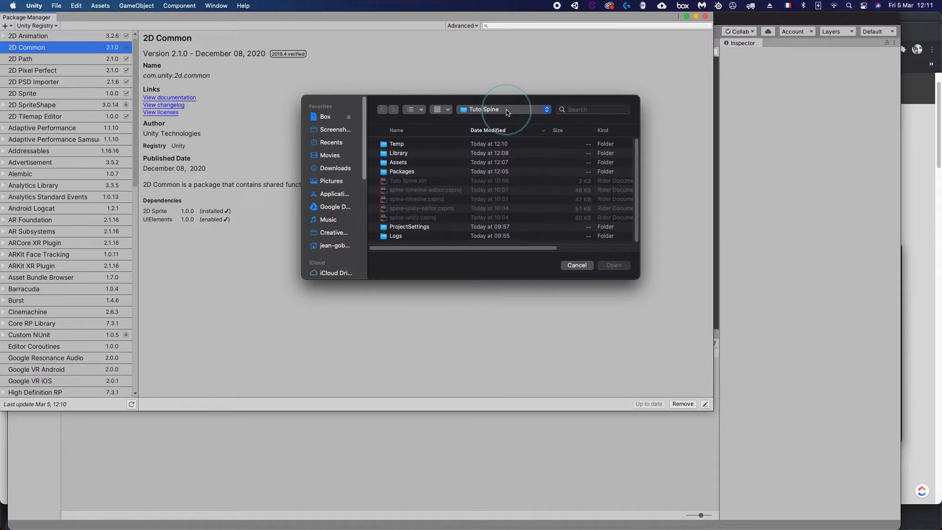
left_click(505, 110)
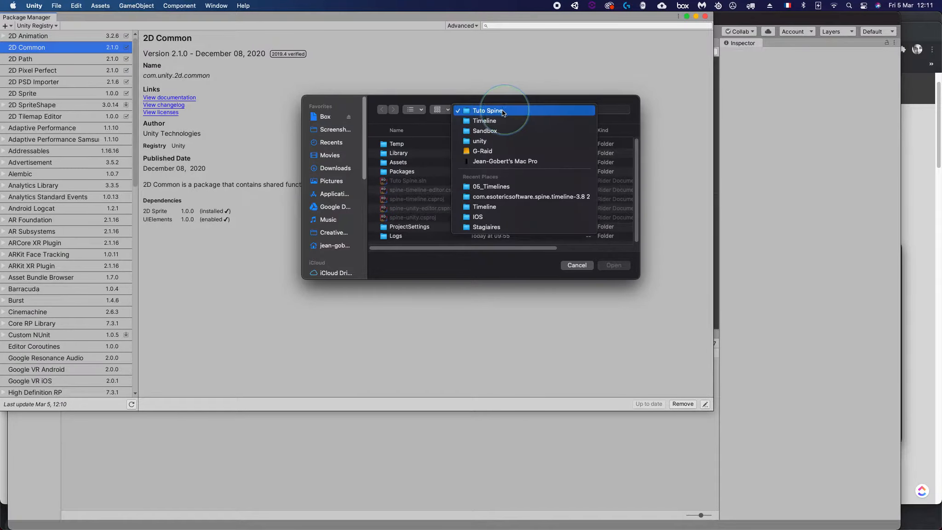
left_click(469, 151)
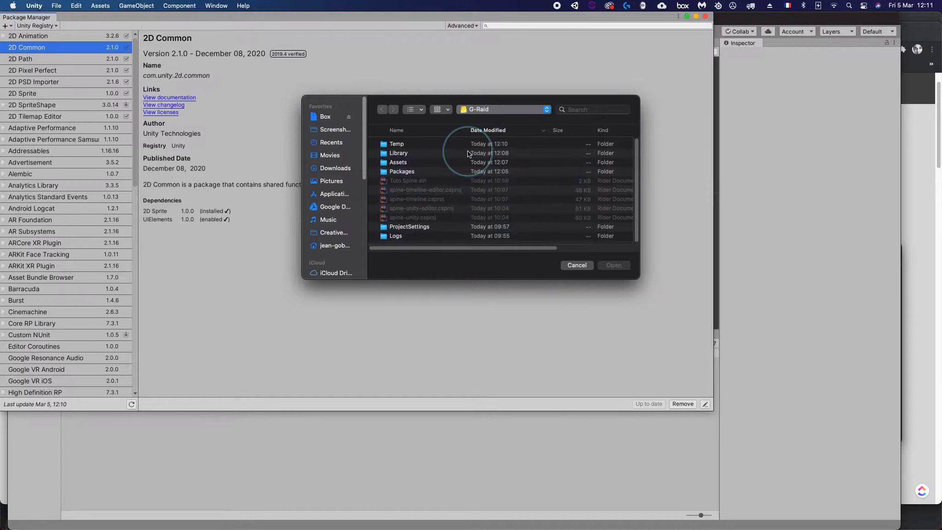
double_click(387, 156)
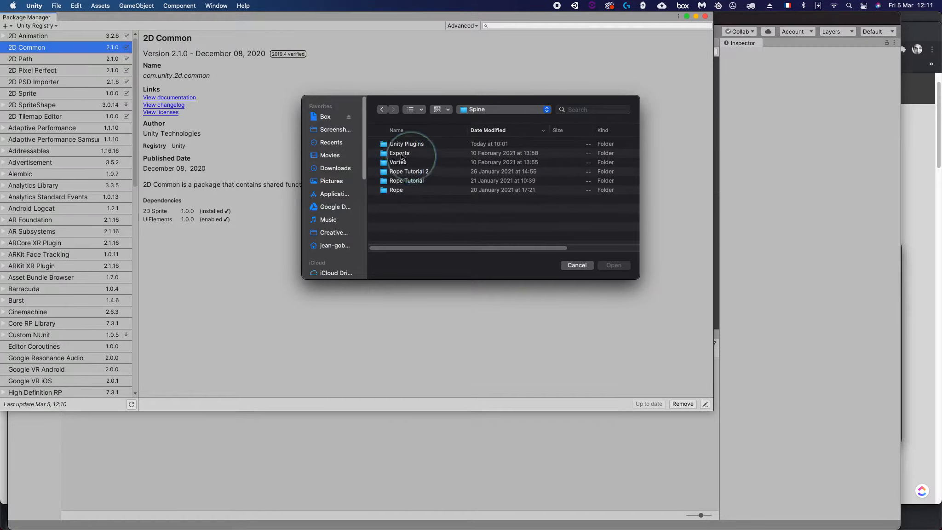
double_click(385, 145)
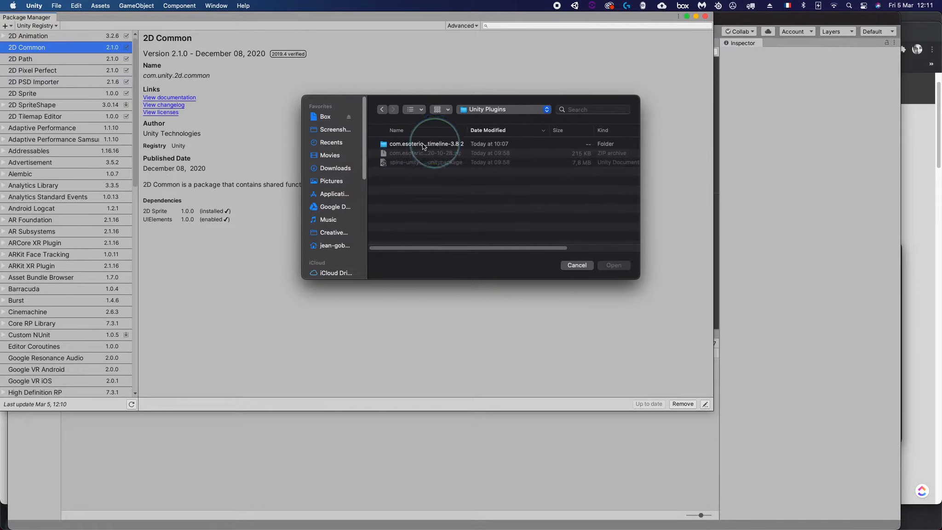
left_click(393, 146)
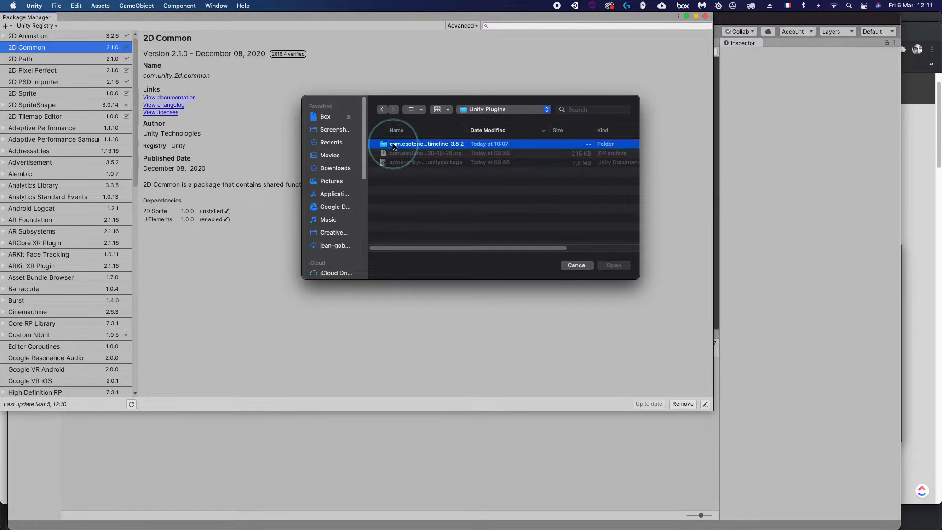
double_click(395, 147)
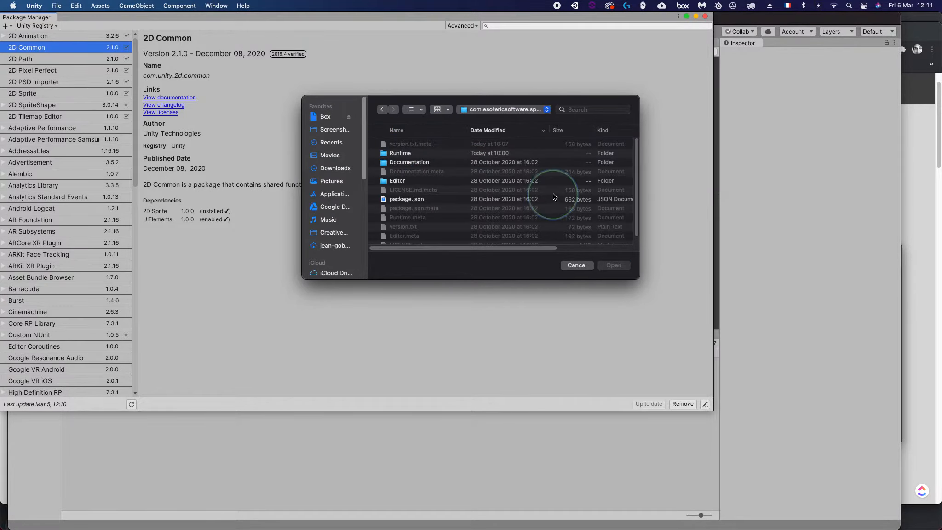
left_click(398, 200)
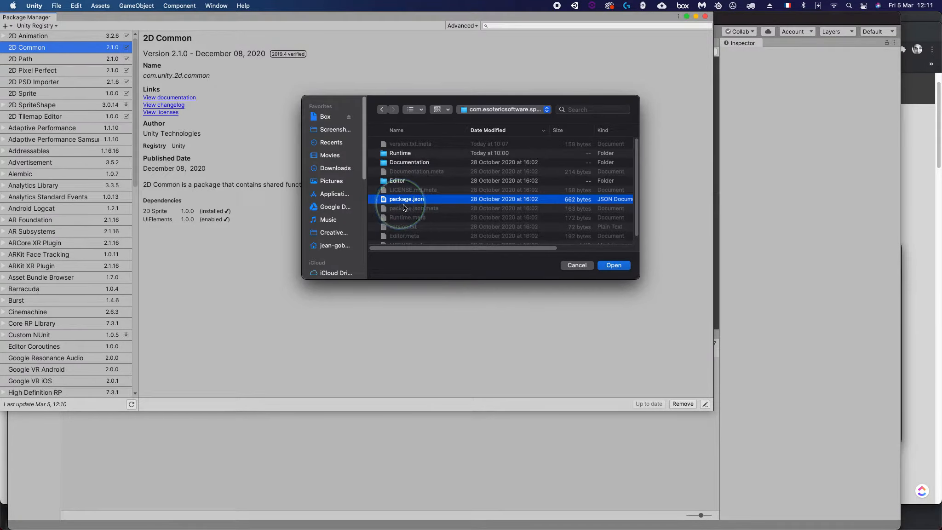
left_click(575, 265)
- Search the Unity Registry packages for "timeline"
left_click(541, 27)
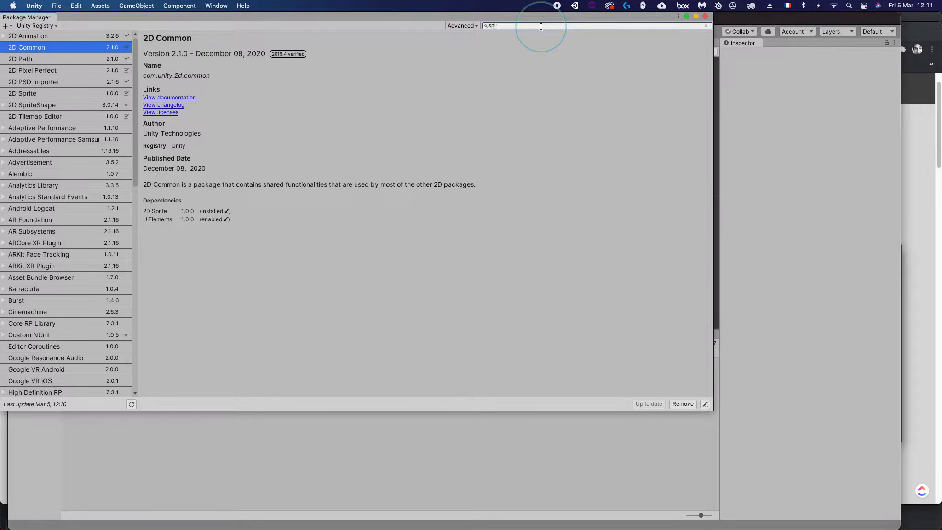
key("BackSpace")
key("BackSpace")
key("BackSpace")
key("BackSpace")
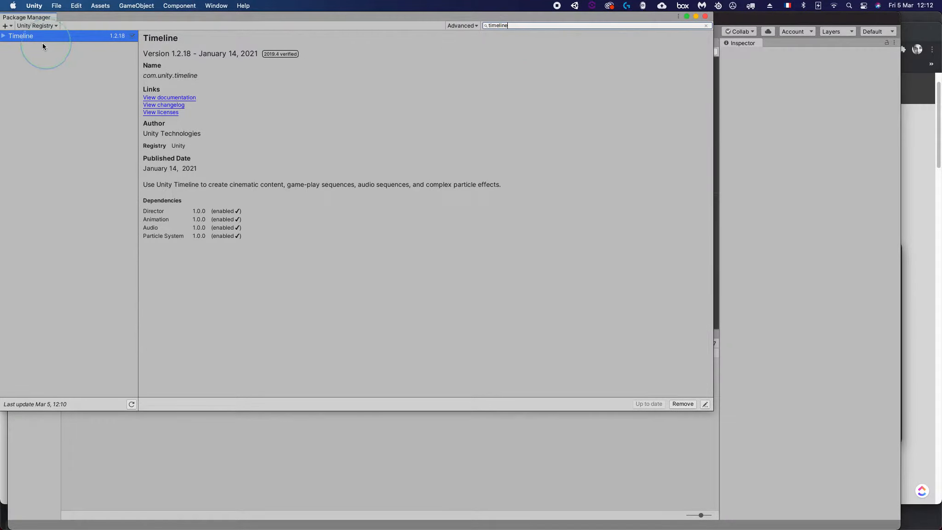
left_click(18, 58)
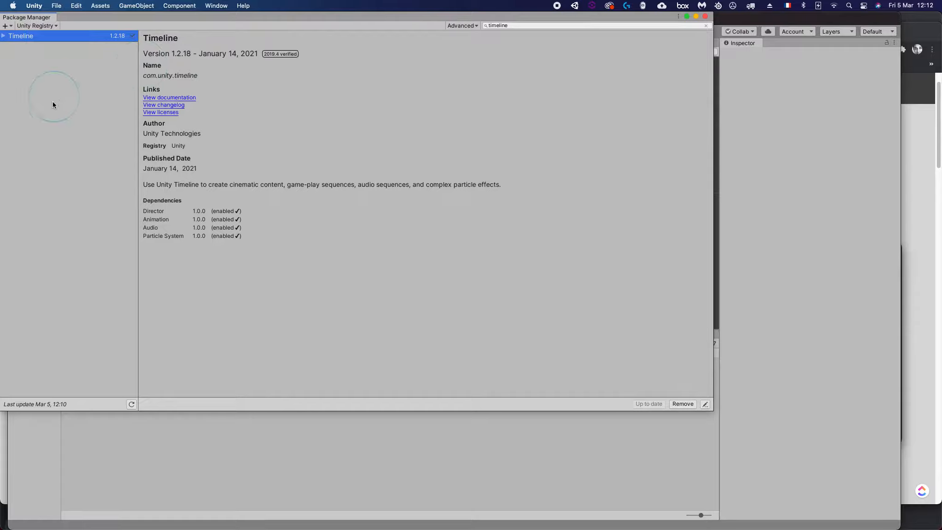
- Search the packages for "spine" and limit the list to those in the project
left_click(503, 25)
left_click(311, 118)
type("spine")
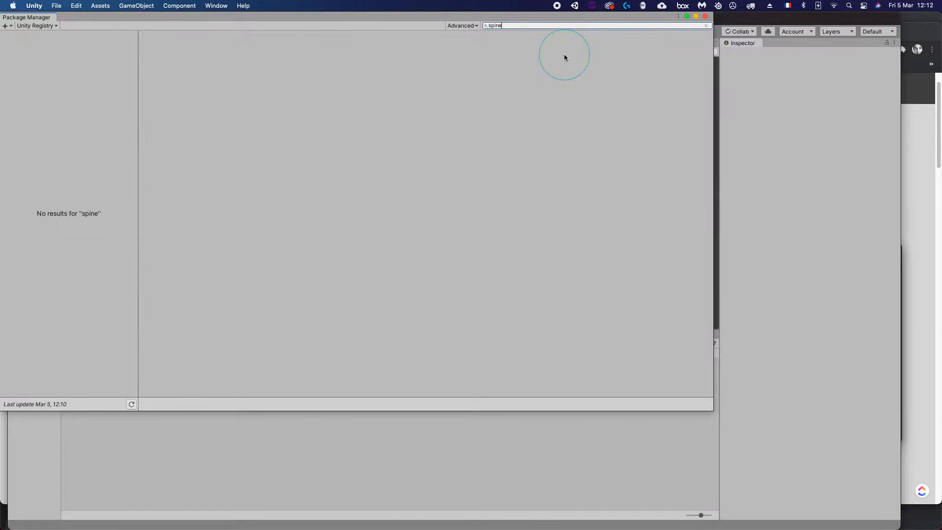
left_click(55, 25)
left_click(36, 47)
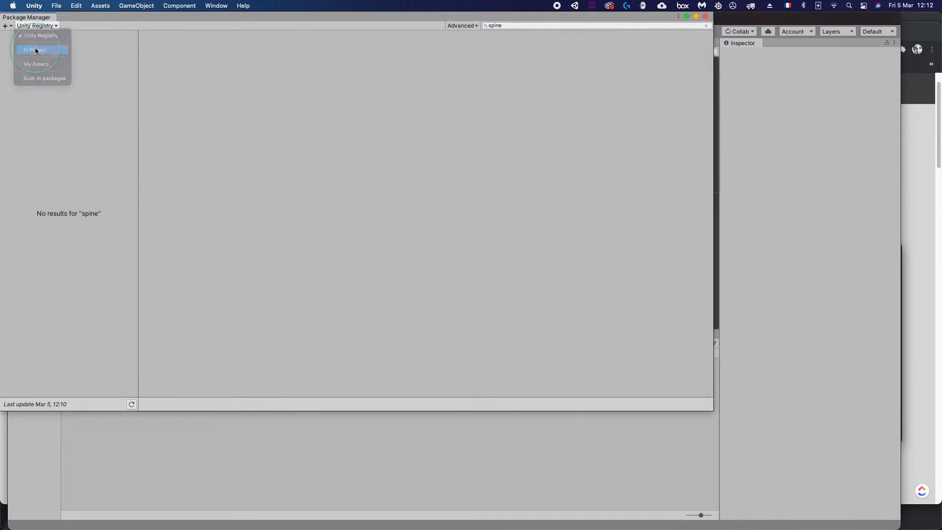
left_click(35, 56)
- Search the project's packages for "timeline", view the Timeline package's details, and close the Package Manager
left_click(498, 25)
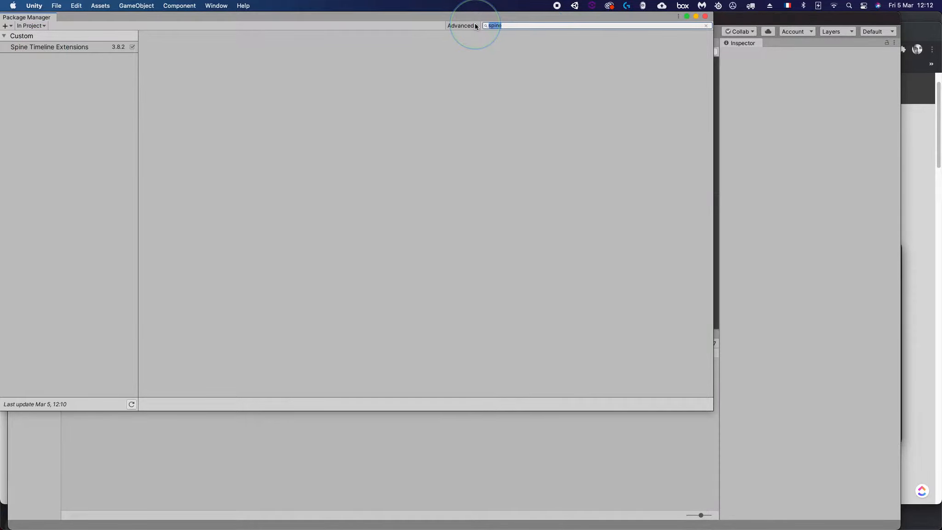
type("spi")
type("time")
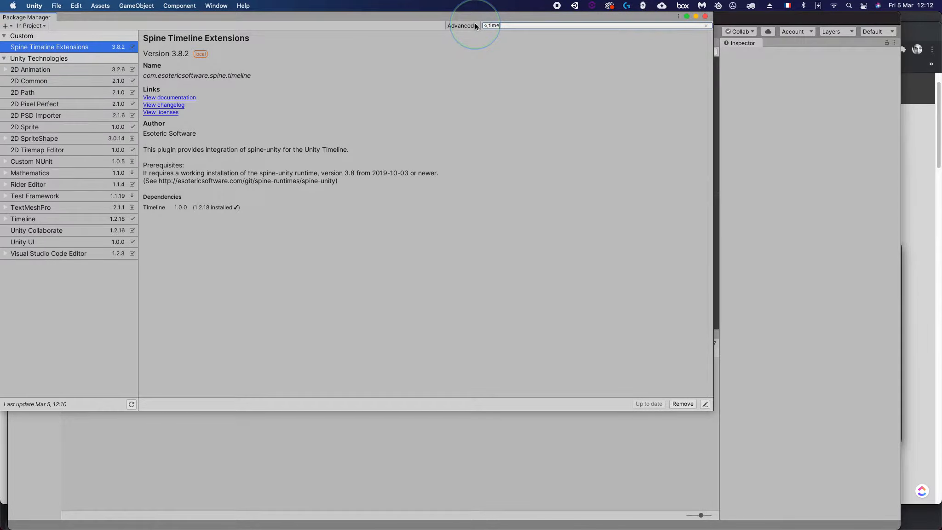
type("line")
left_click(160, 105)
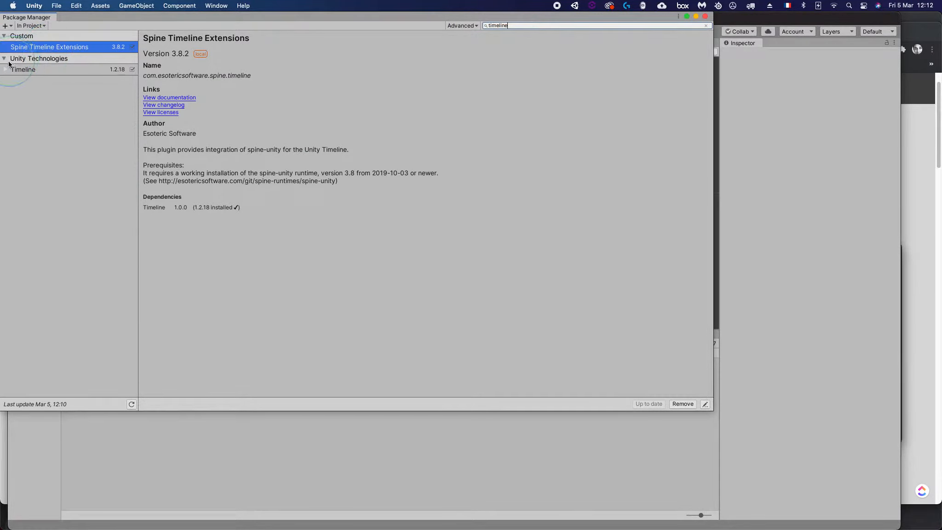
left_click(21, 70)
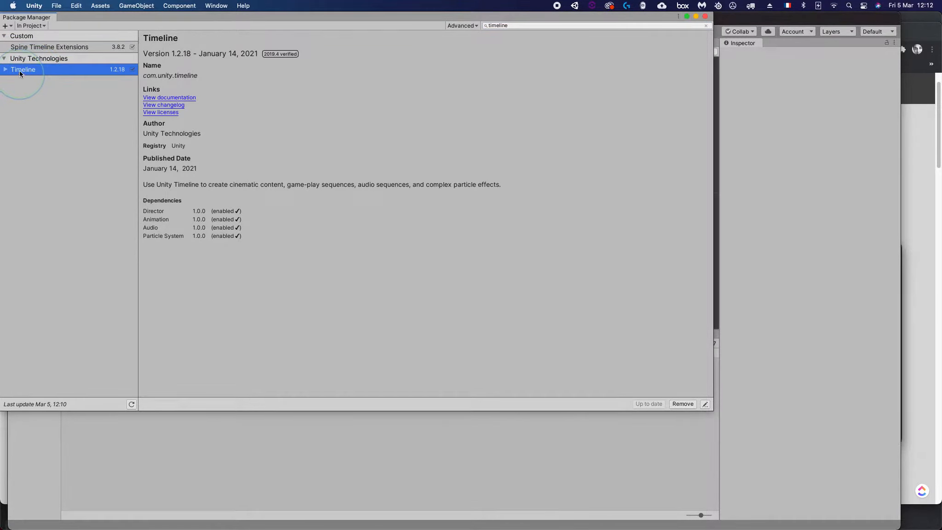
left_click(80, 65)
left_click(704, 16)
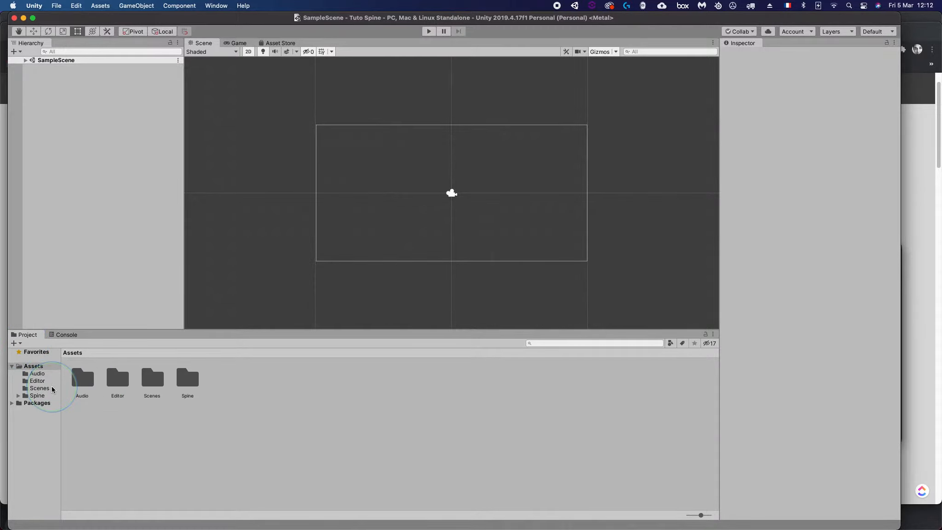
- Create a folder named Art in the project's Assets folder and open it
left_click(33, 366)
right_click(235, 384)
mouse_move(298, 282)
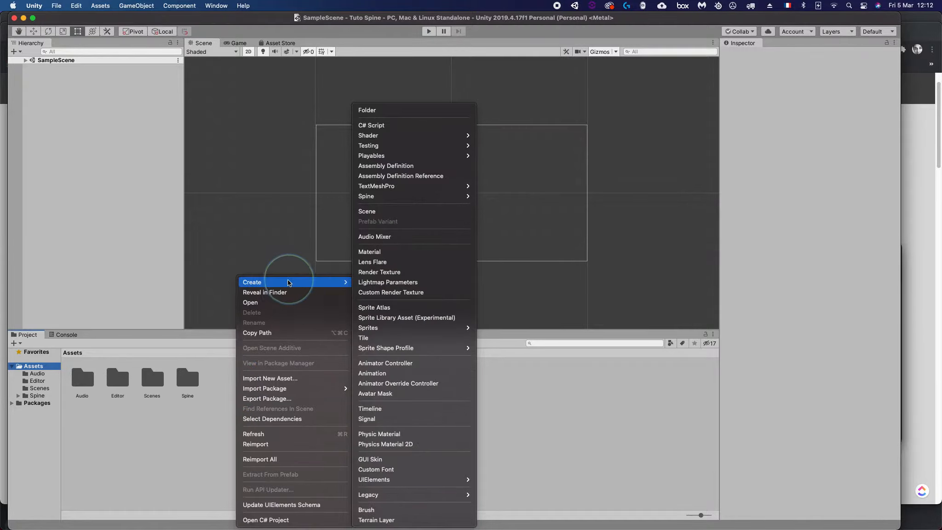
left_click(382, 113)
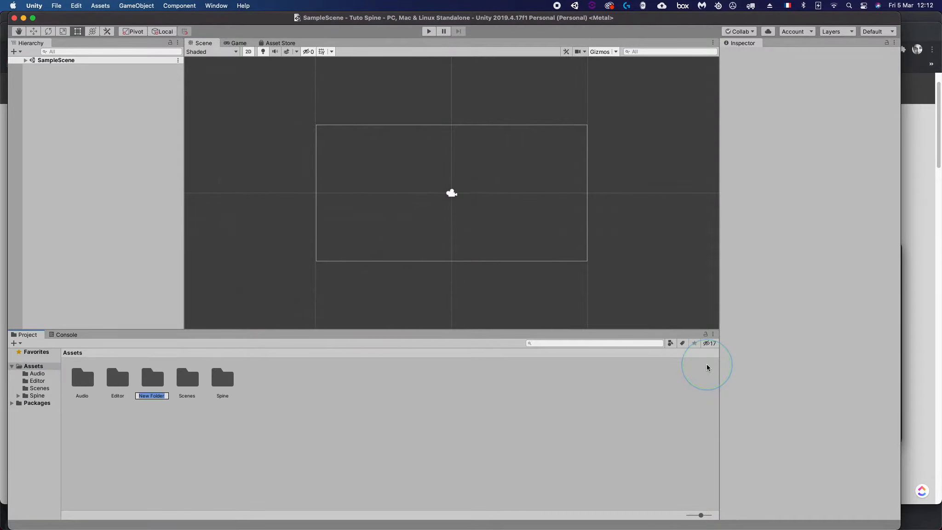
type("Art")
left_click(707, 366)
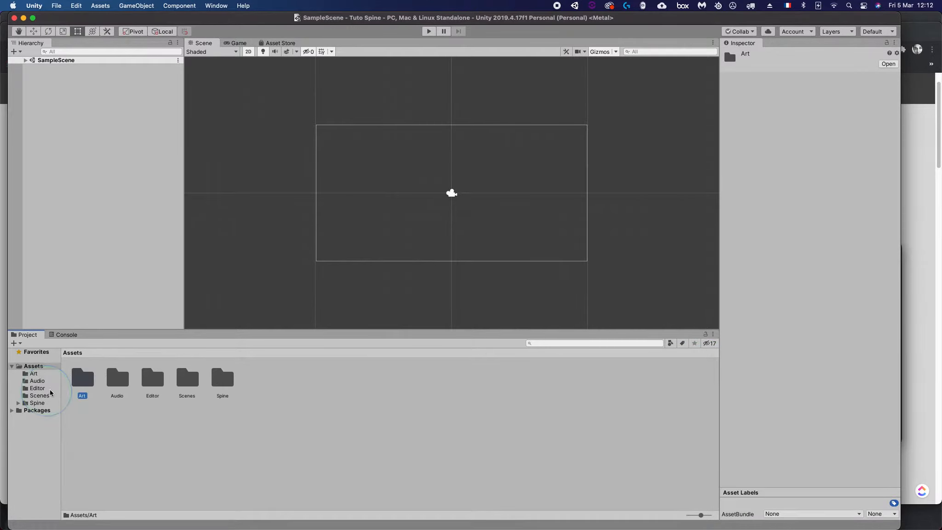
double_click(80, 391)
- Switch to Finder and examine the Charlie_Body_Parts atlas, JSON and PNG files inside the exported Charlie125 folder
key("super+Tab")
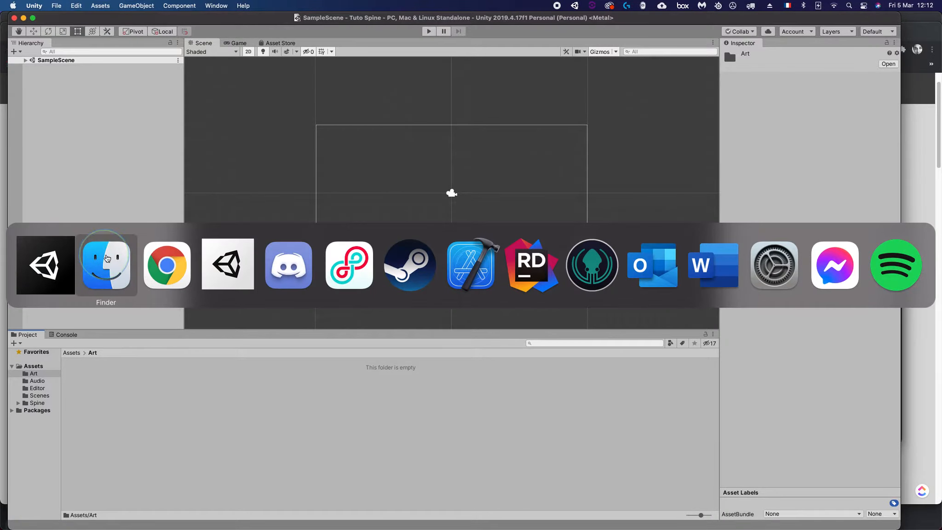
left_click(109, 273)
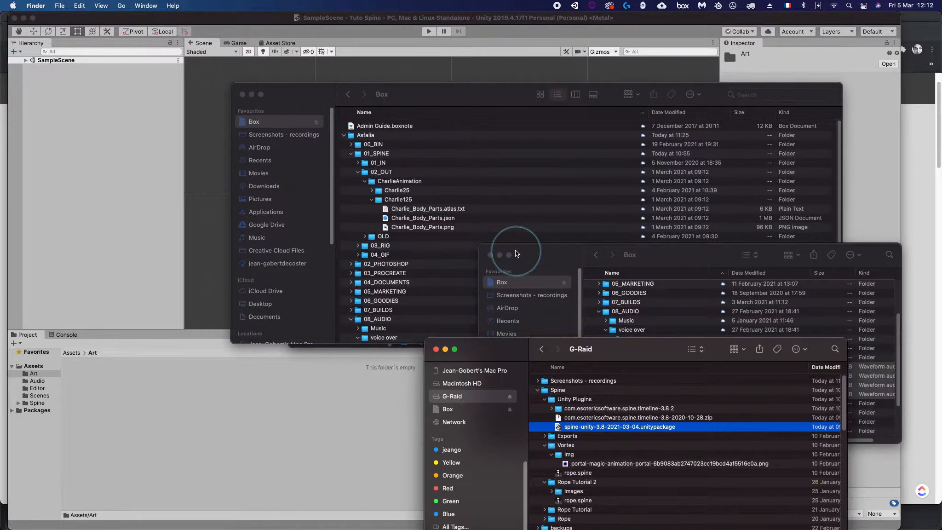
left_click(386, 205)
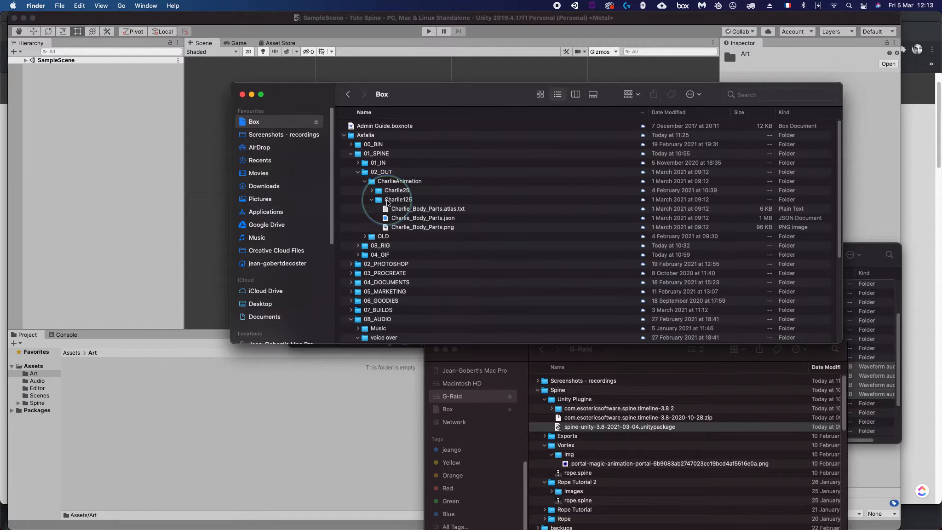
left_click(387, 201)
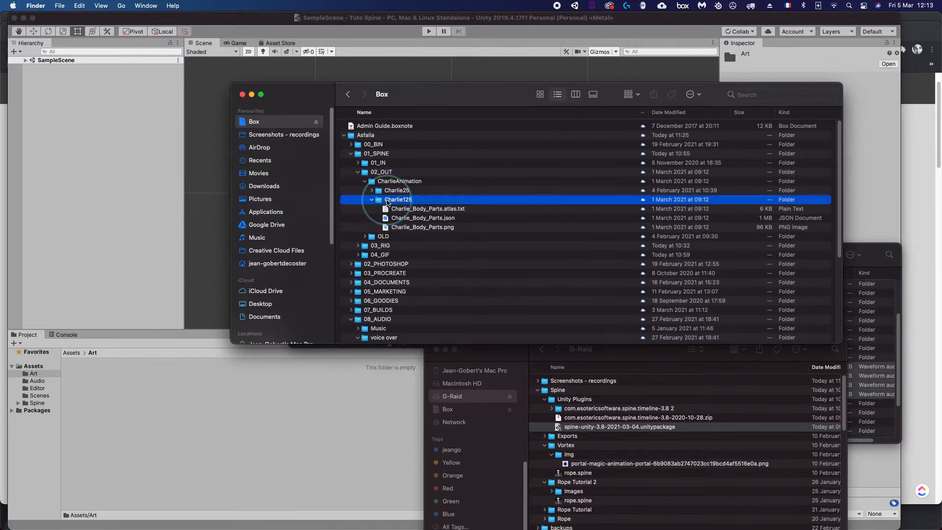
left_click(434, 209)
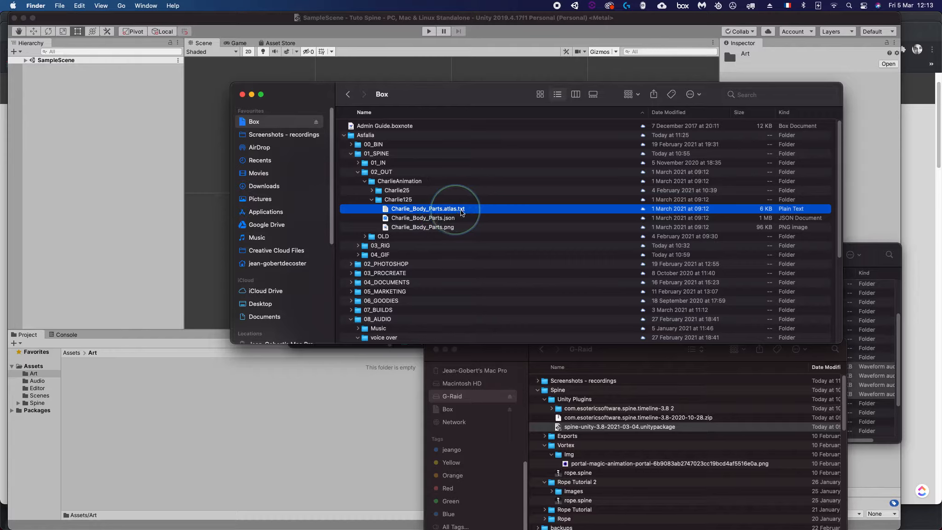
left_click(450, 219)
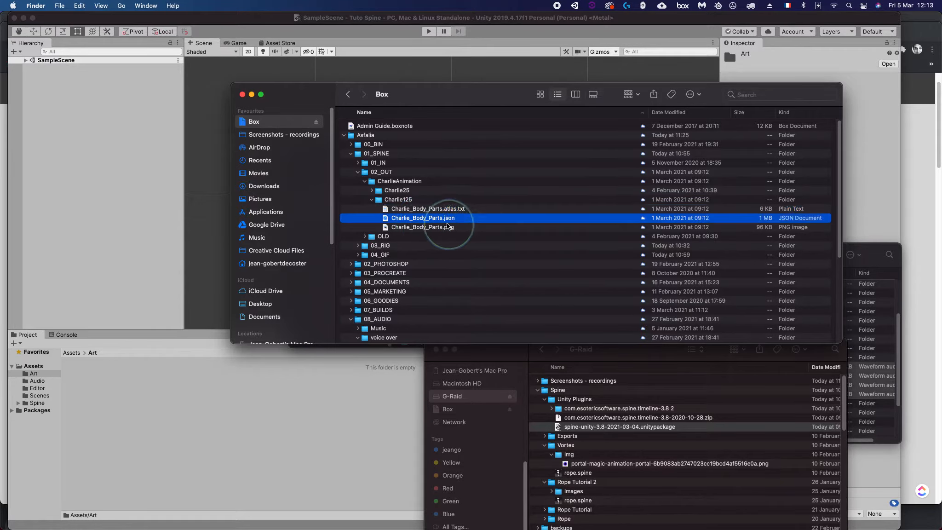
left_click(444, 228)
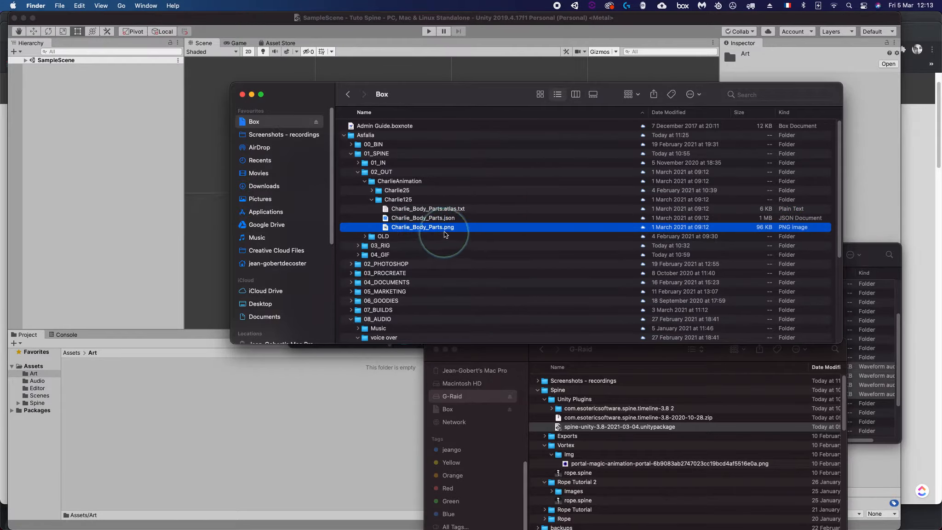
left_click(445, 211)
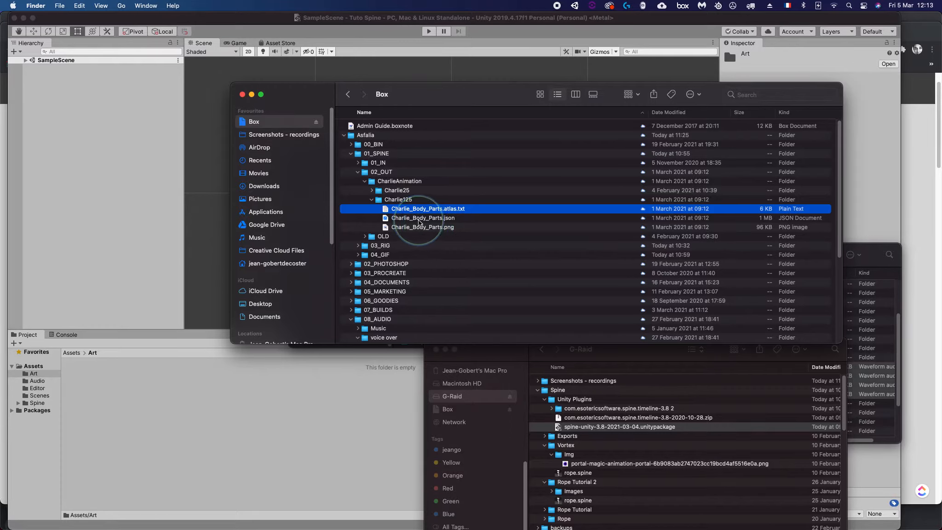
left_click(427, 217)
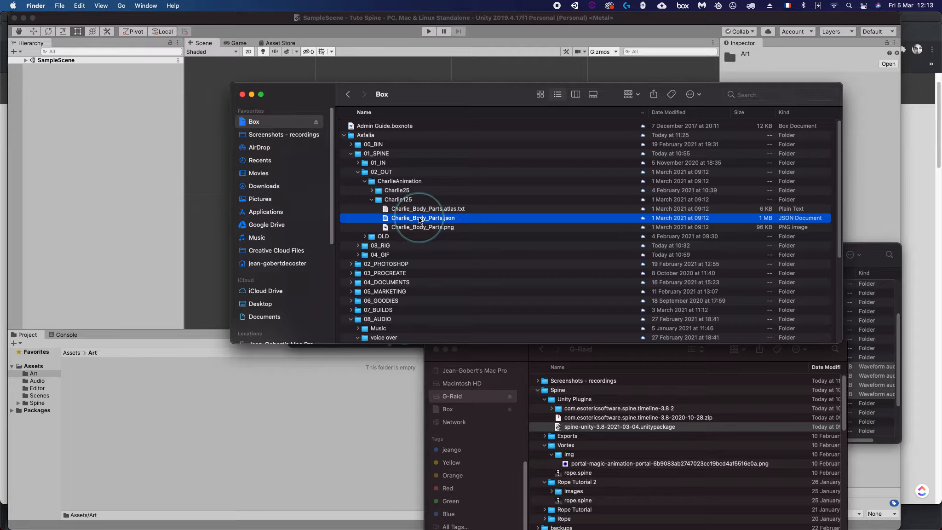
left_click(422, 227)
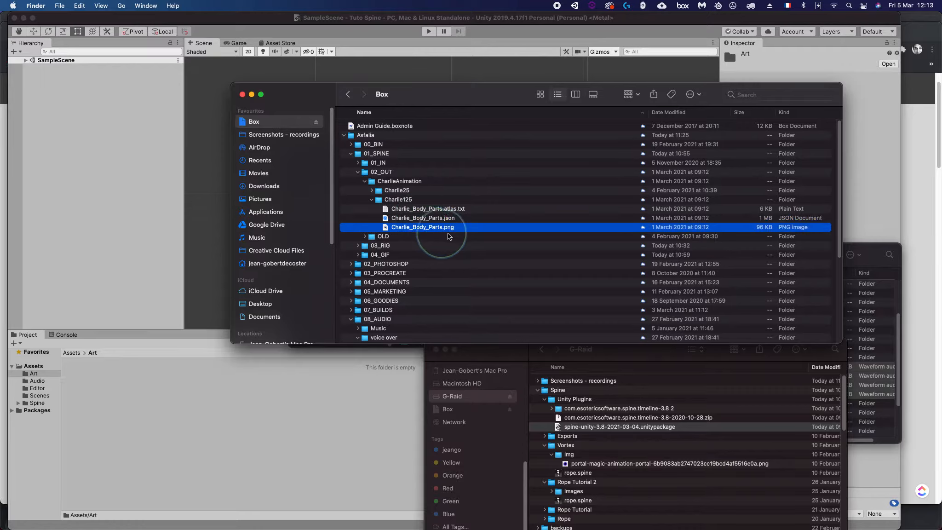
left_click(415, 210, "shift")
- Import the Charlie125 folder from Finder into the Unity project's Art folder and return to Unity
left_click(391, 201)
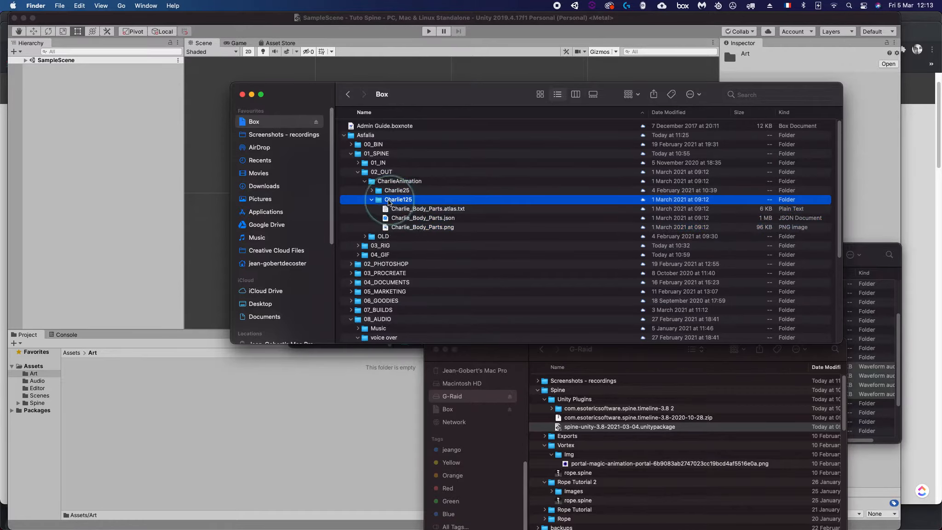
left_click_drag(388, 203, 112, 384)
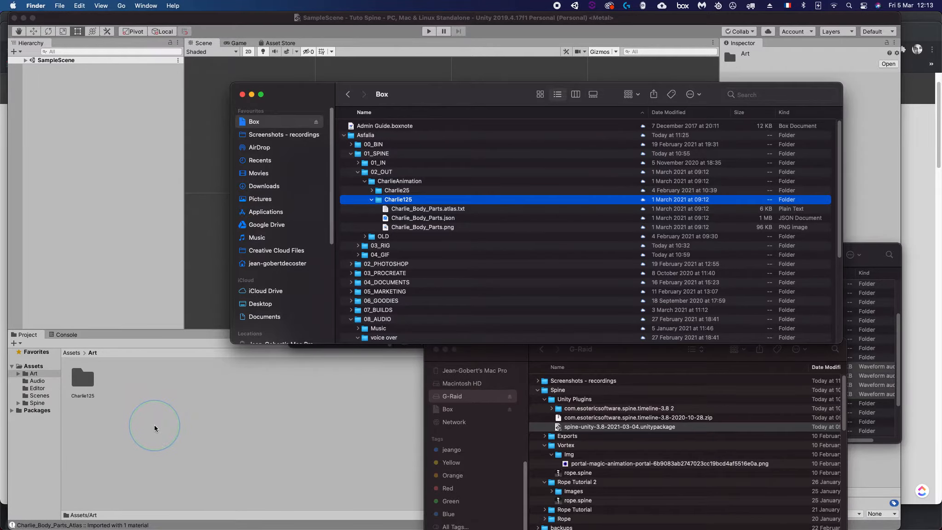
left_click(84, 383)
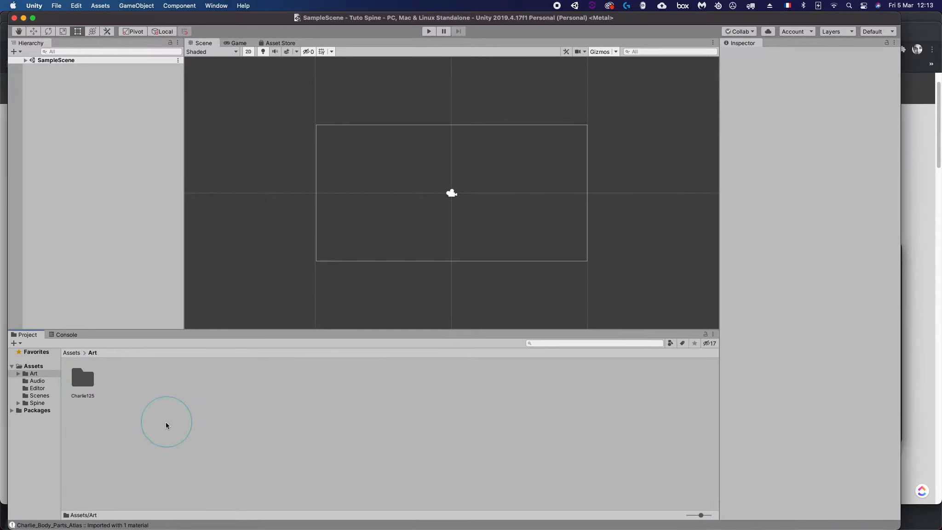
- Open the imported Charlie125 folder, show its assets as a list, and enlarge the Project area
double_click(84, 381)
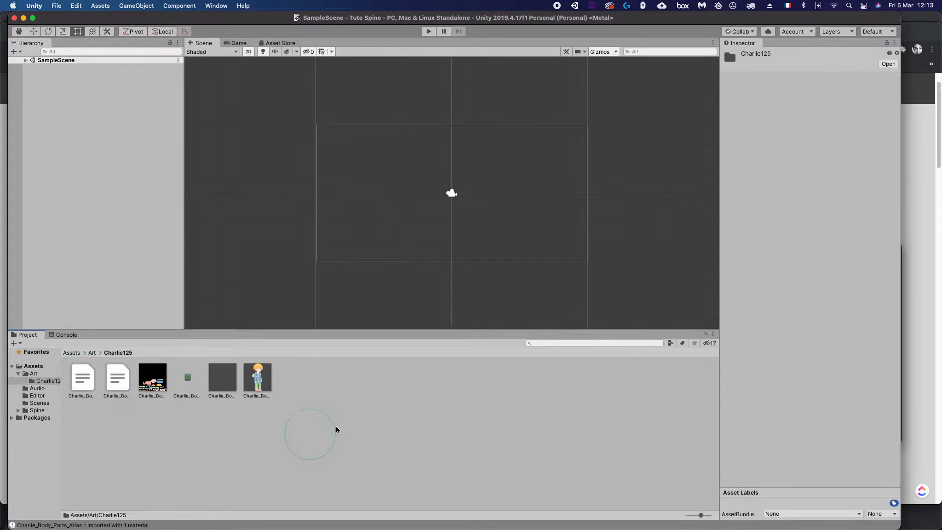
left_click_drag(702, 516, 686, 515)
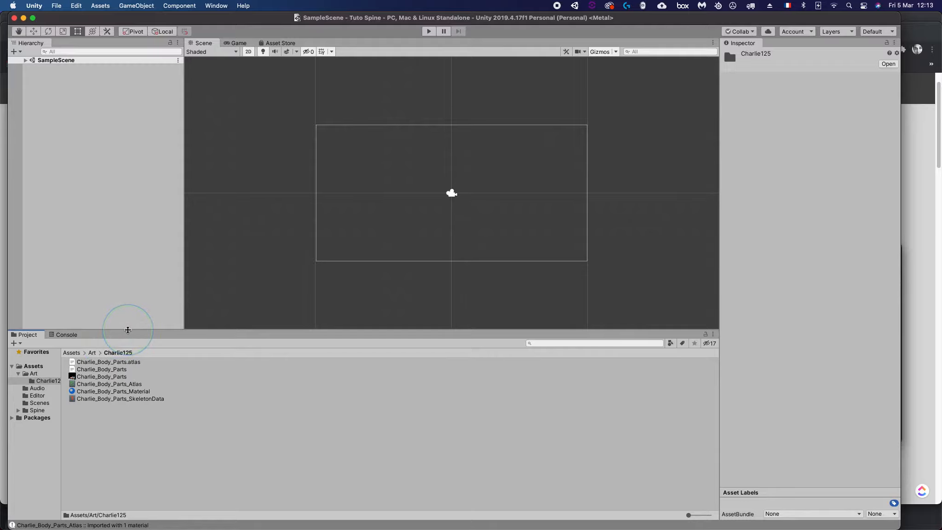
left_click_drag(118, 338, 118, 298)
- Examine the Charlie_Body_Parts atlas text, JSON, texture, Atlas asset and Material in the Inspector
left_click(108, 320)
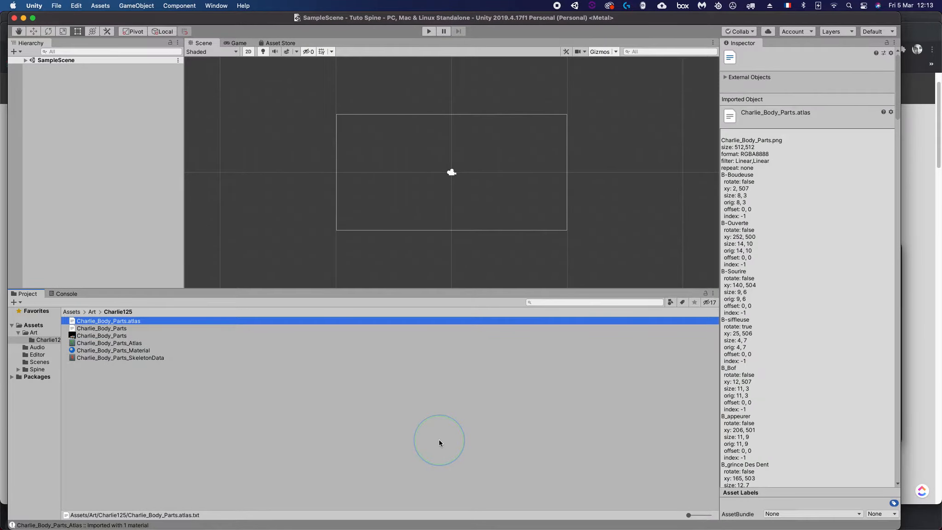
key("Down")
key("Down")
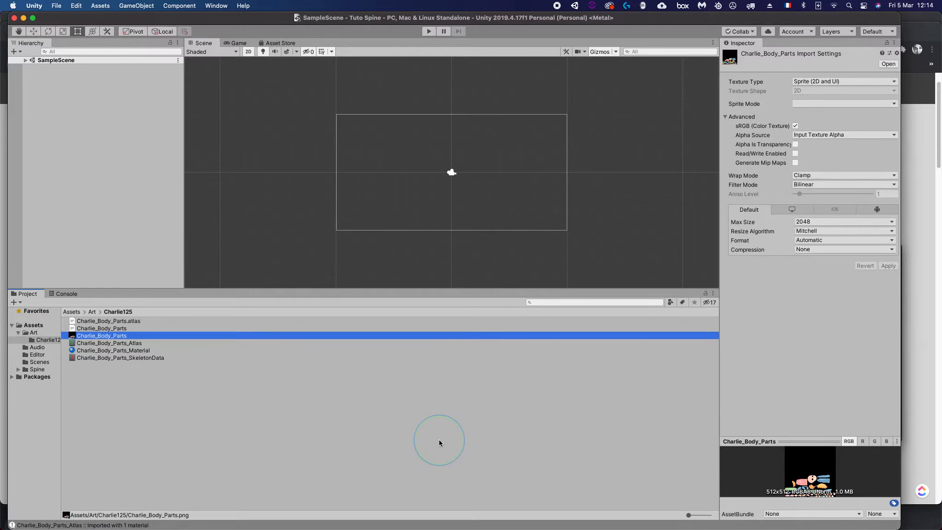
key("Up")
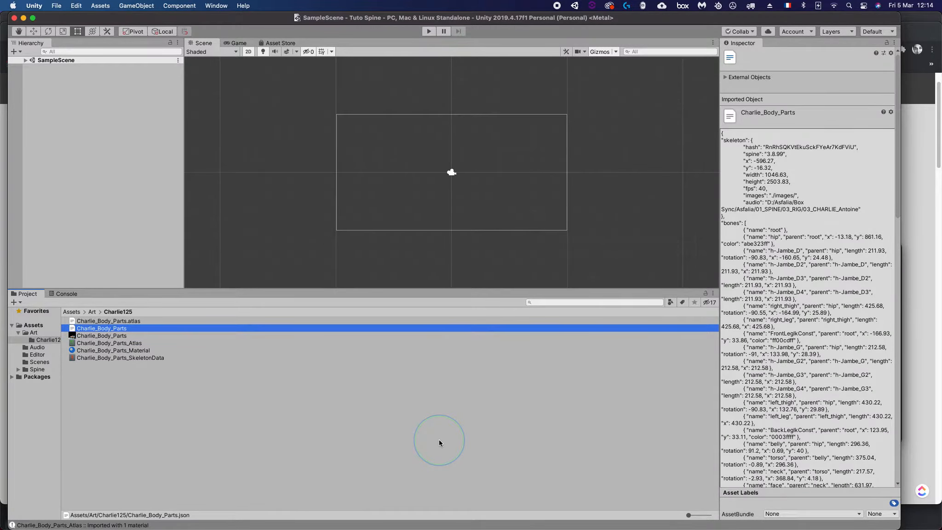
key("Down")
key("Down")
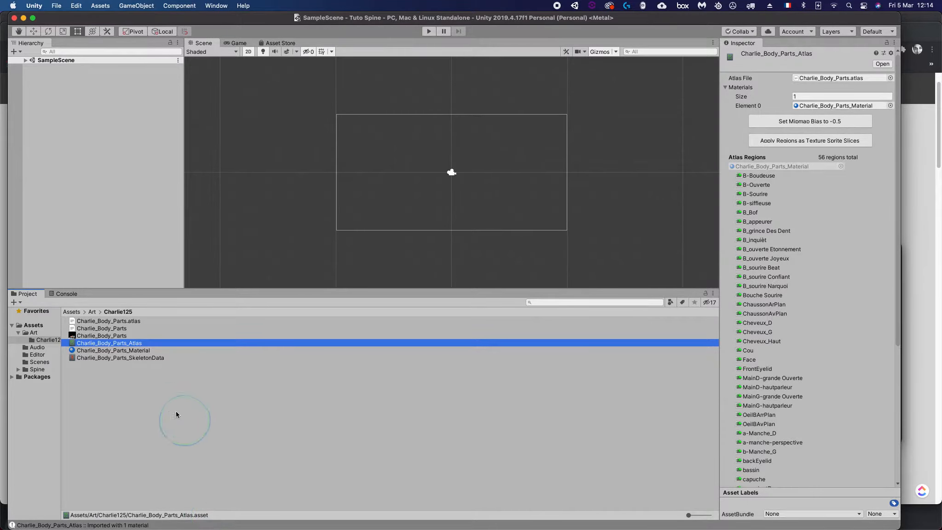
left_click(91, 335)
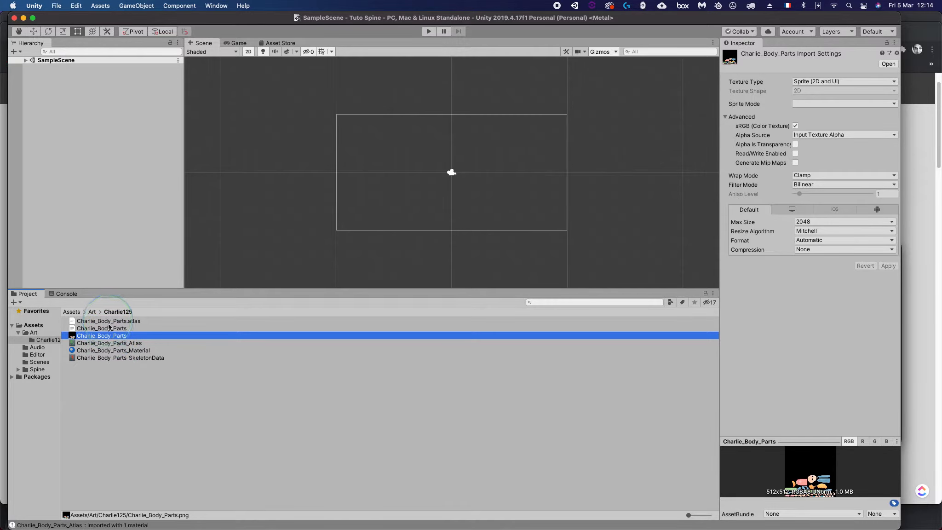
left_click(109, 343)
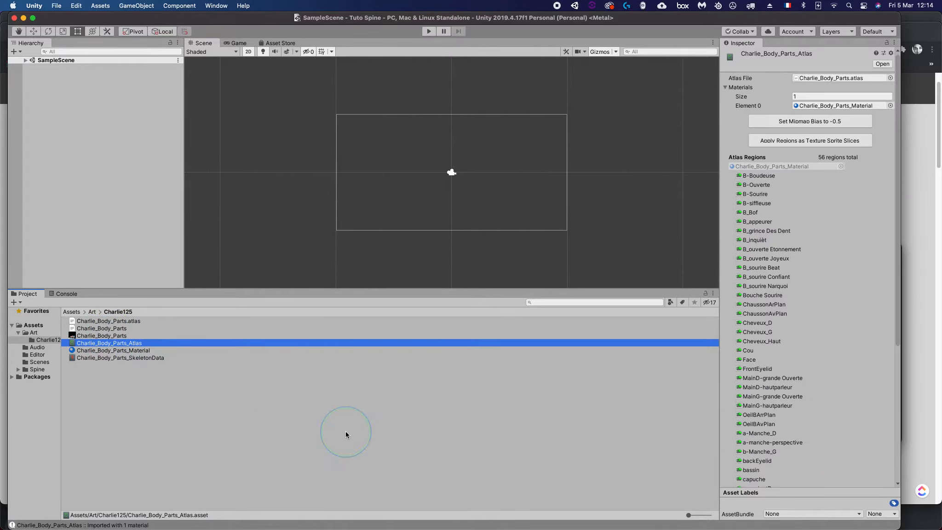
key("Down")
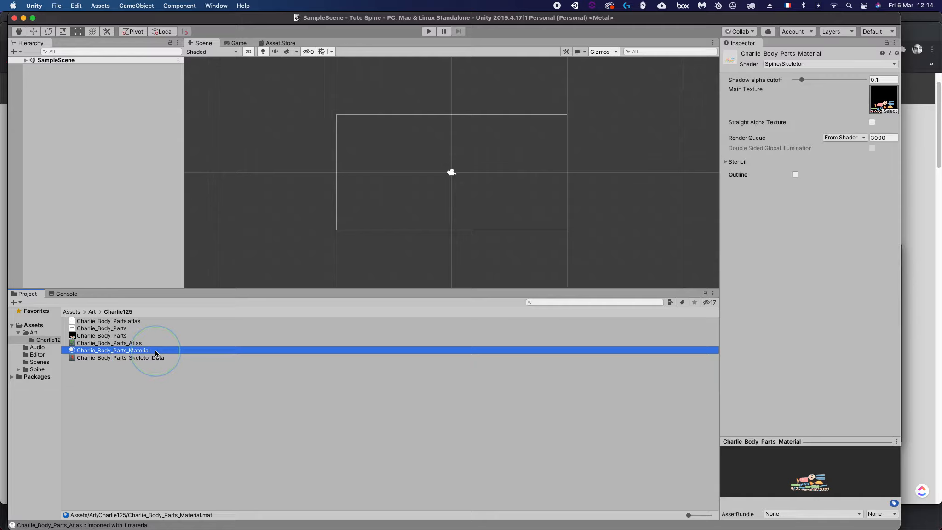
- Inspect the Charlie_Body_Parts_SkeletonData asset in an enlarged preview and play several animations, including bedroom_anger and Moving/walk_with_swag
left_click(99, 358)
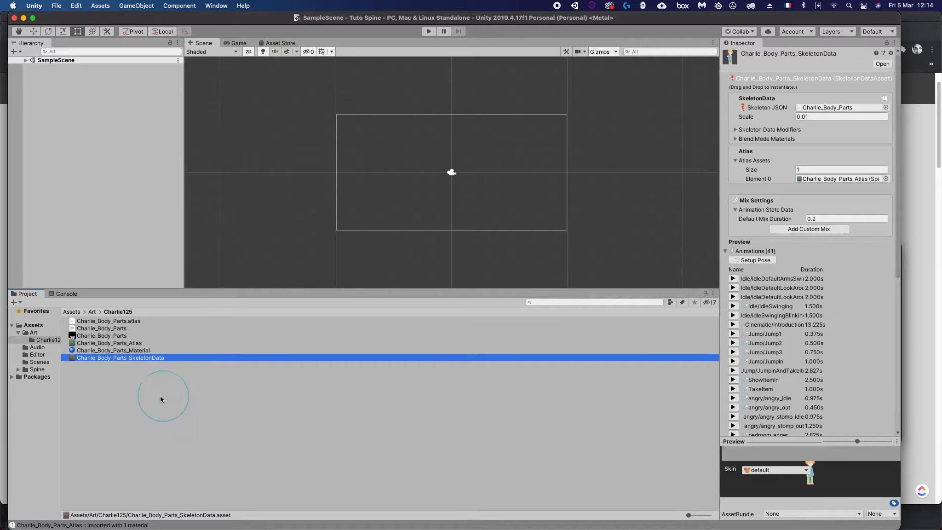
left_click(811, 440)
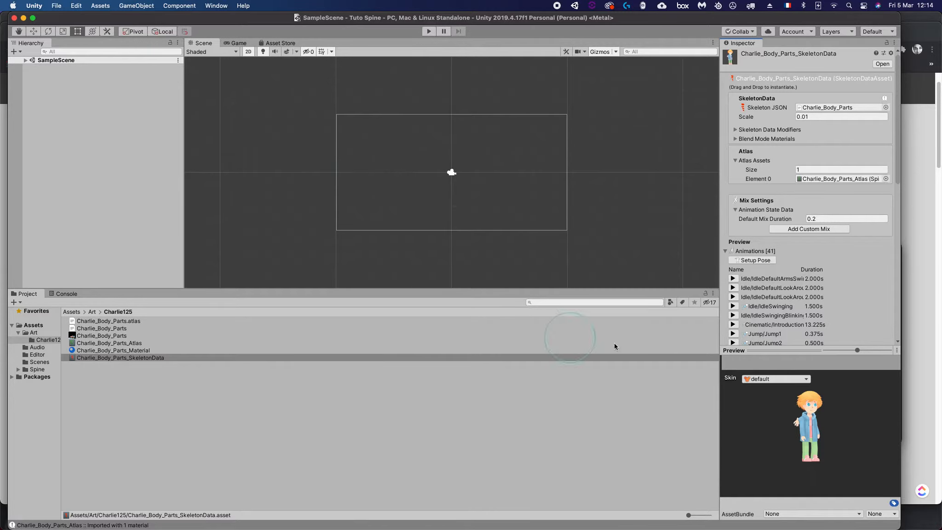
scroll(799, 259, "down", 15)
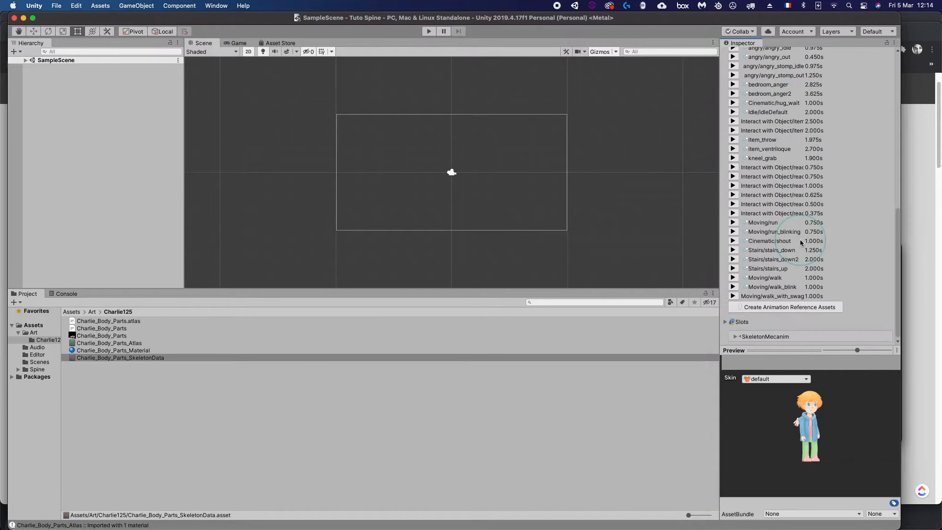
left_click(732, 167)
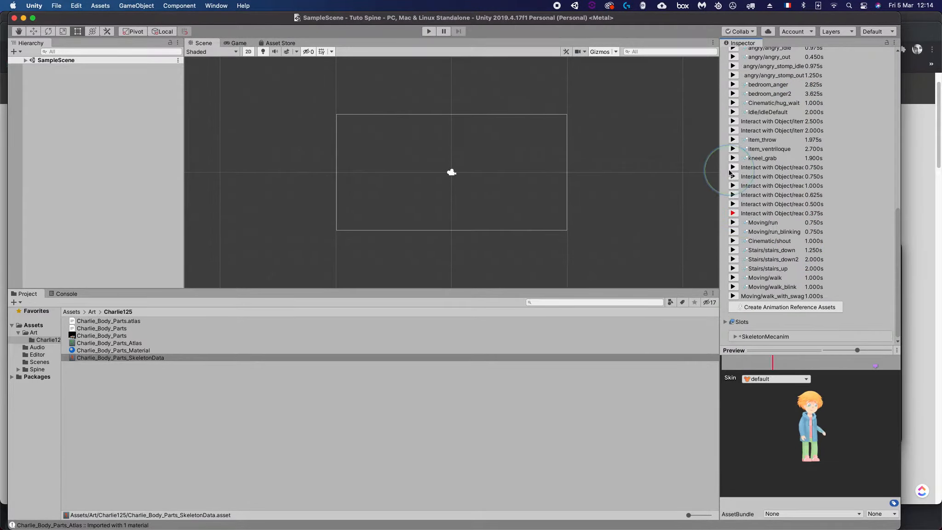
left_click(732, 84)
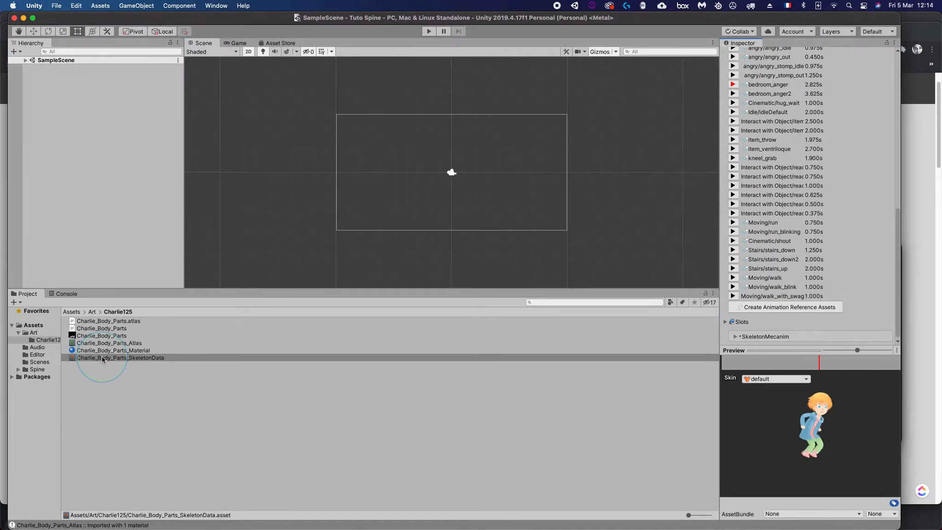
left_click(733, 267)
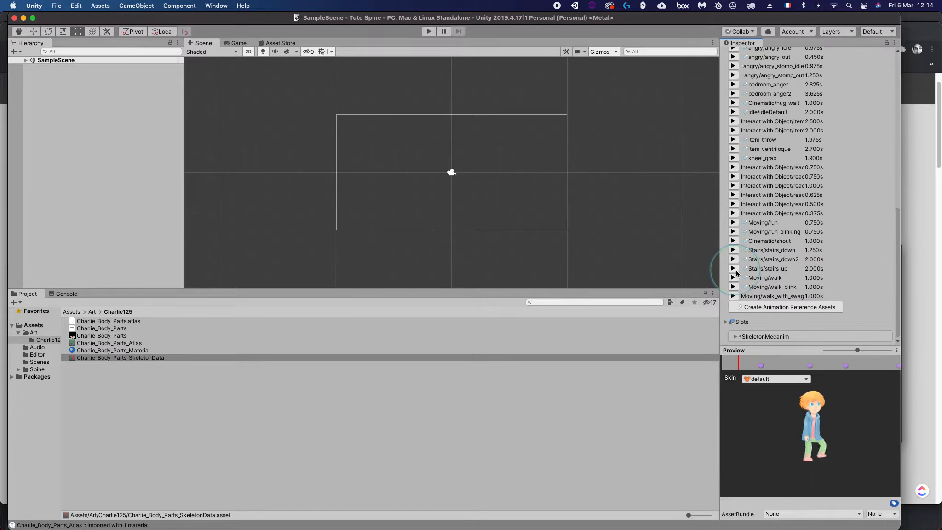
left_click(737, 295)
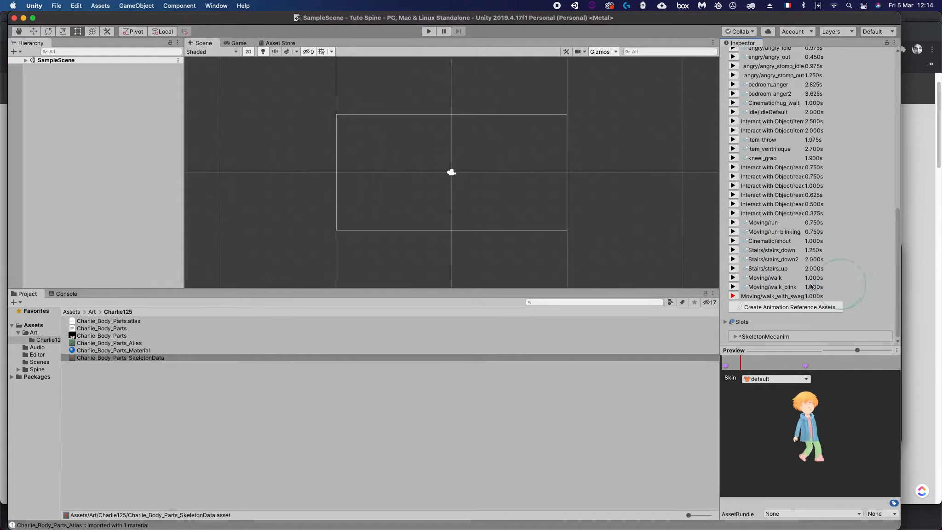
- Create animation reference assets from Charlie_Body_Parts_SkeletonData and open the ReferenceAssets folder
left_click(775, 307)
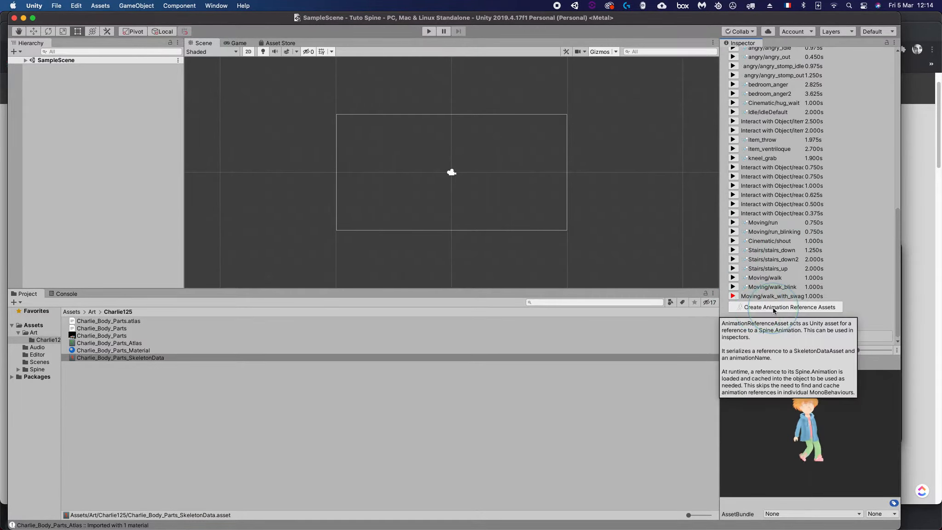
left_click(768, 311)
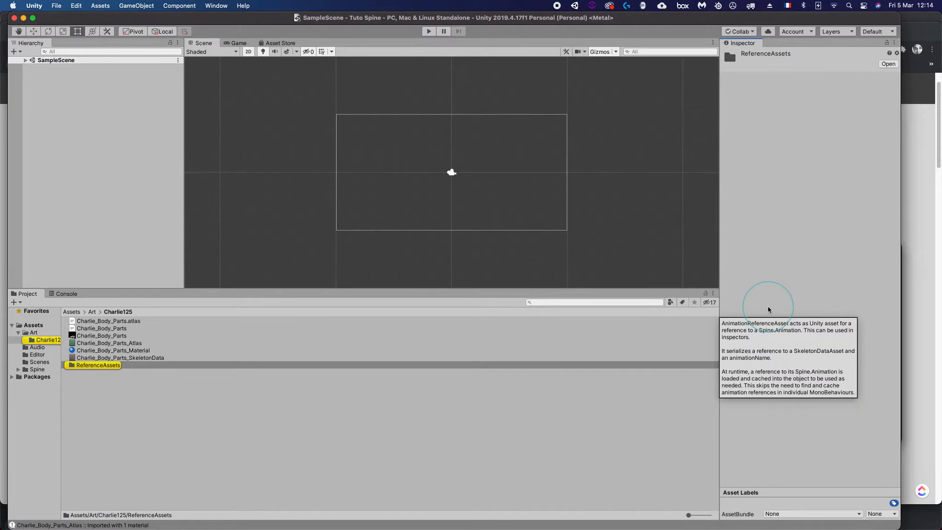
double_click(75, 365)
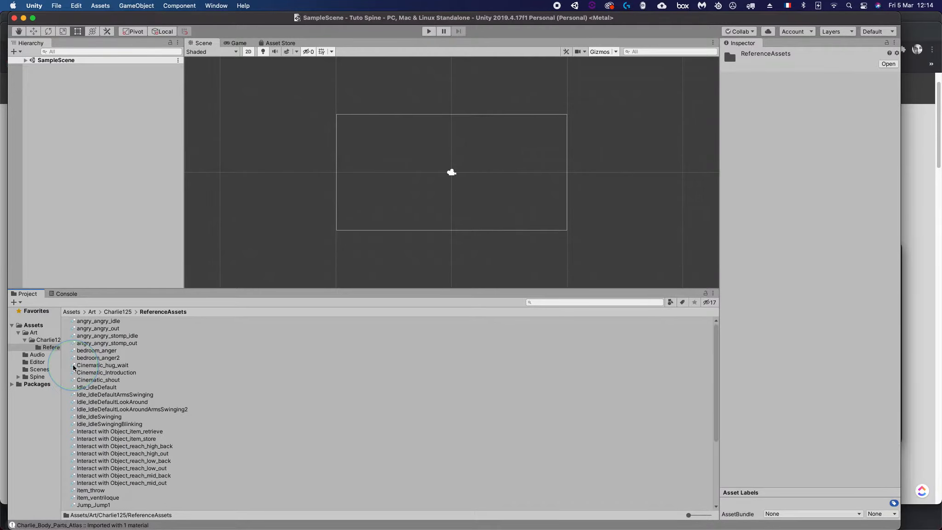
- Inspect the angry_angry_idle reference asset, look through the other reference assets, and check the Console log
left_click(99, 321)
scroll(117, 414, "down", 5)
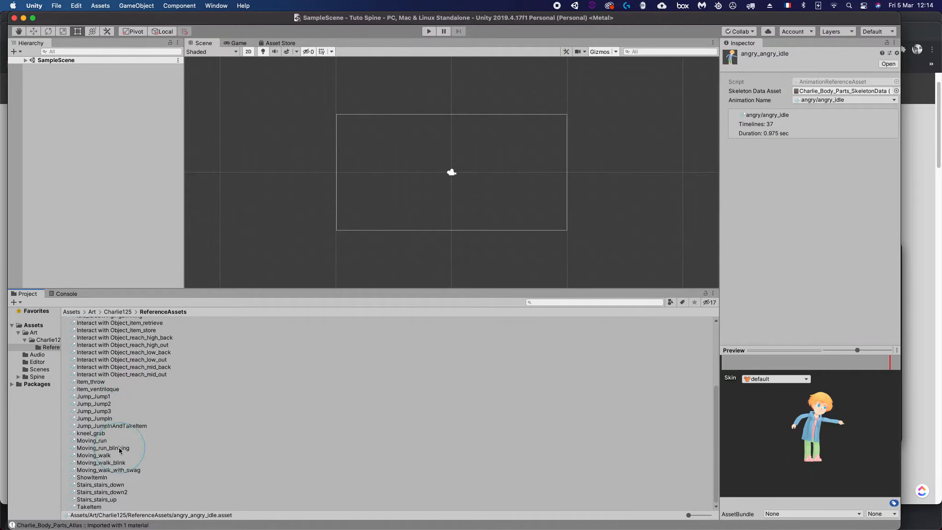
scroll(90, 503, "up", 5)
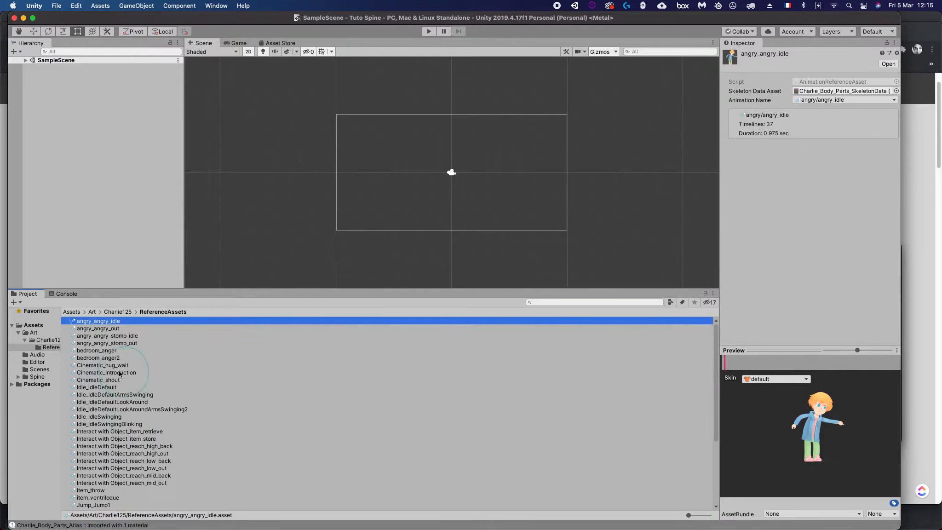
left_click(65, 293)
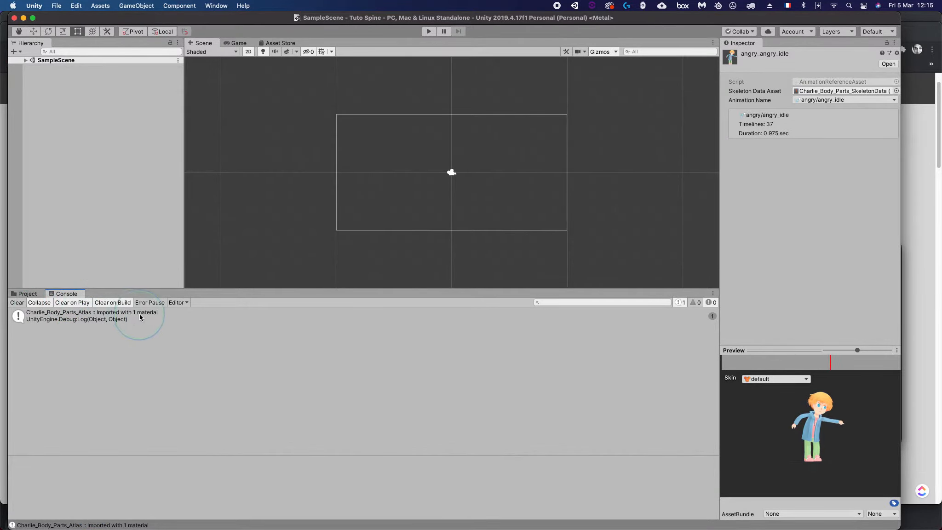
left_click(27, 293)
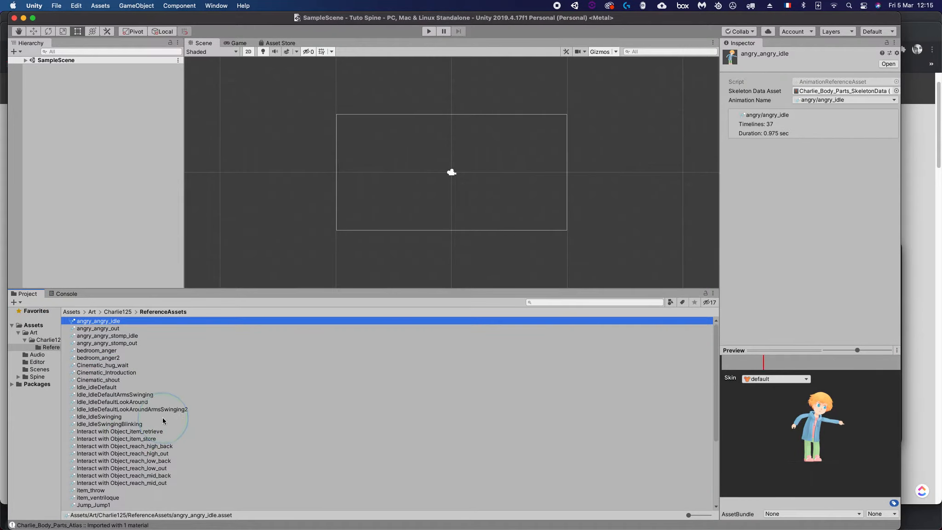
- Go back to the Charlie125 folder and place Charlie_Body_Parts_SkeletonData in the lower-left area of the camera frame as a SkeletonAnimation
left_click(45, 340)
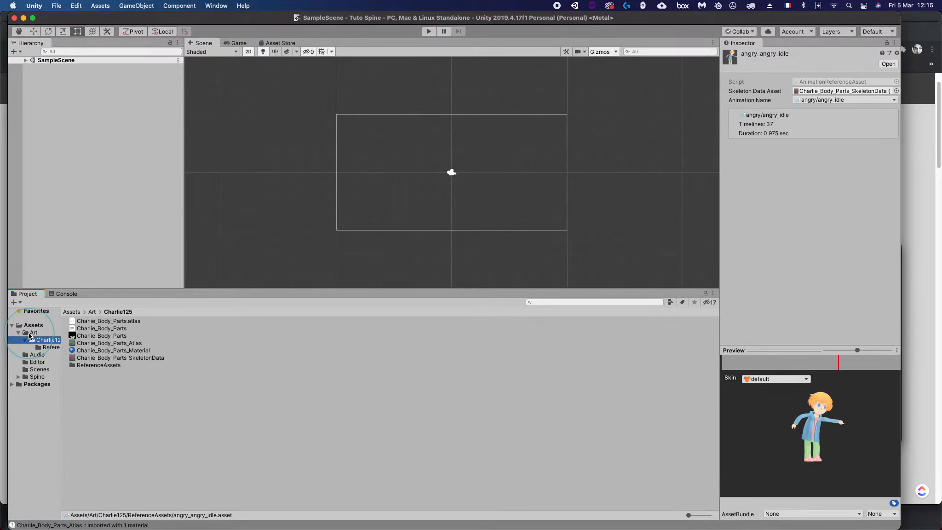
left_click(31, 333)
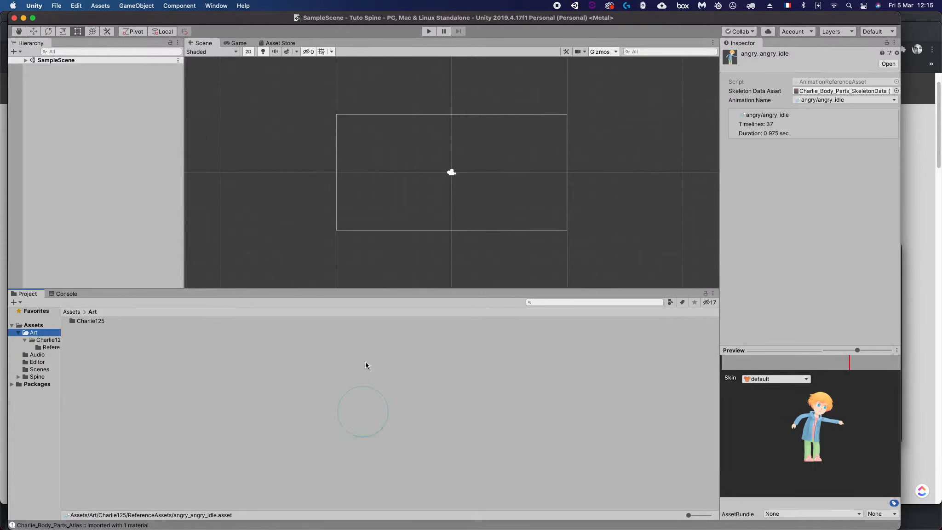
left_click(50, 347)
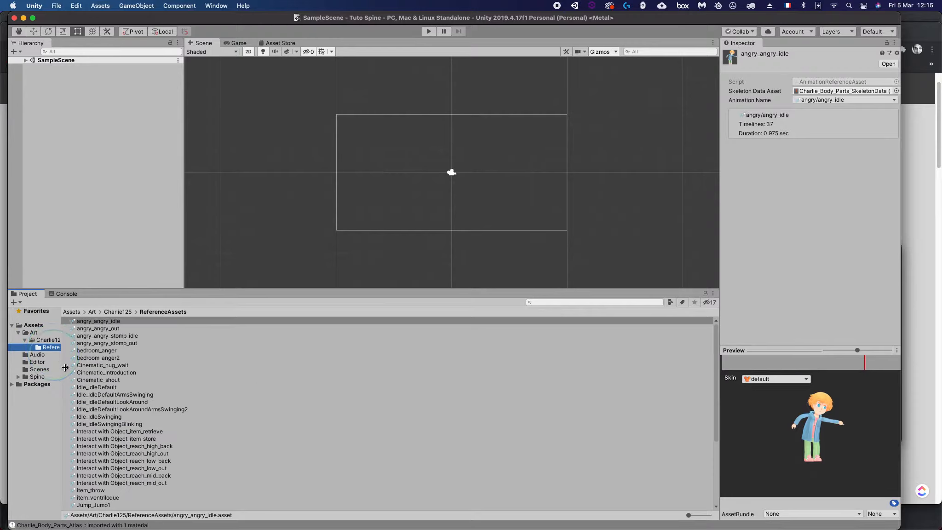
left_click(48, 339)
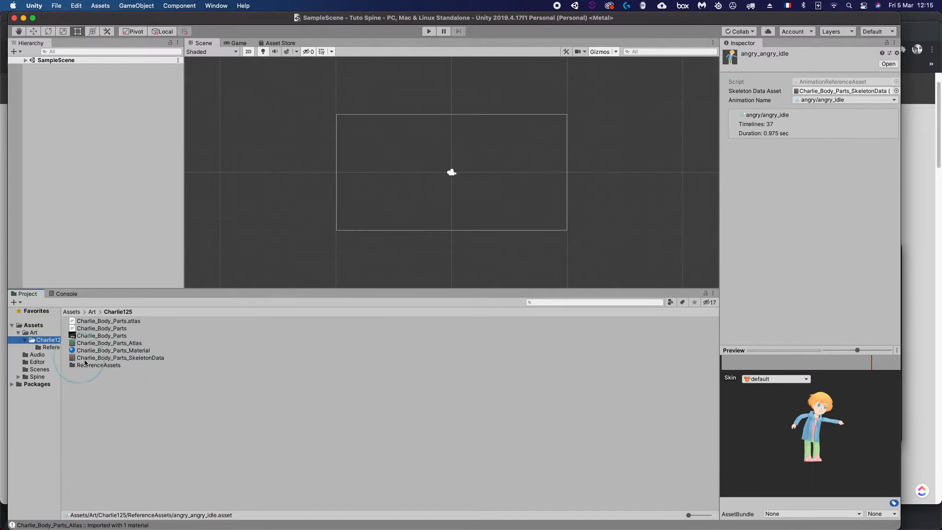
left_click_drag(86, 359, 379, 218)
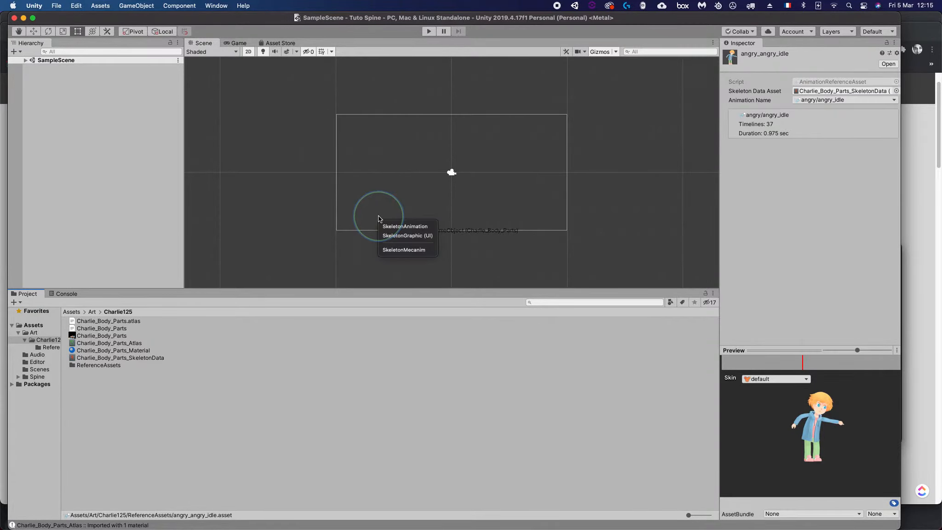
left_click(405, 227)
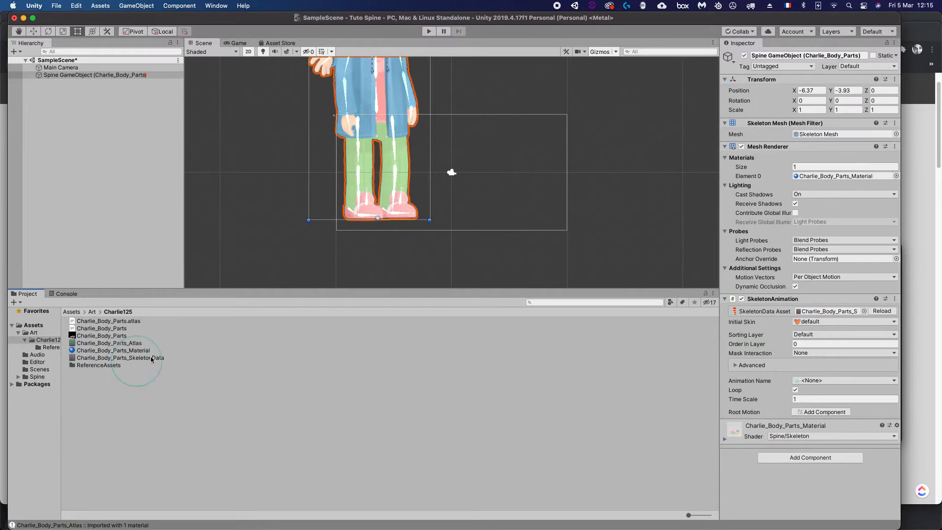
- Set the scale of Charlie_Body_Parts_SkeletonData to 0.003 and save the scene
left_click(811, 109)
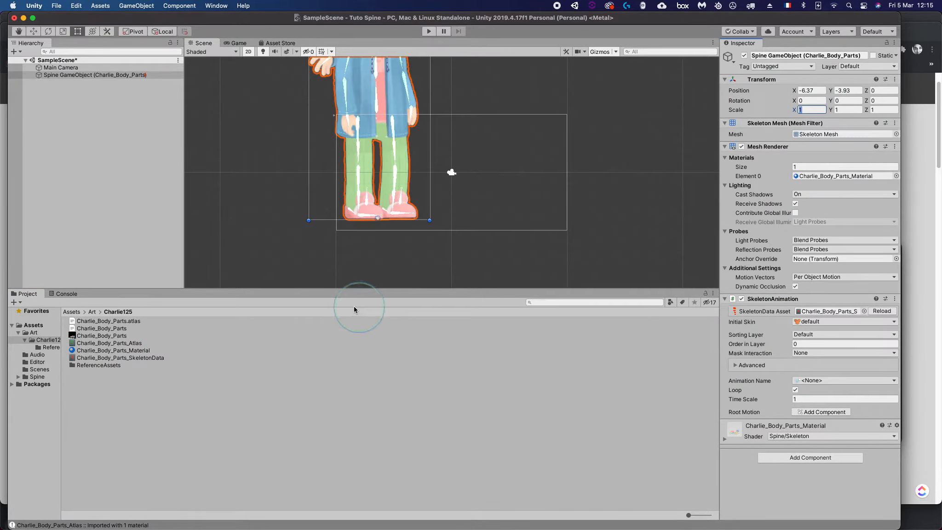
left_click(112, 357)
left_click(813, 117)
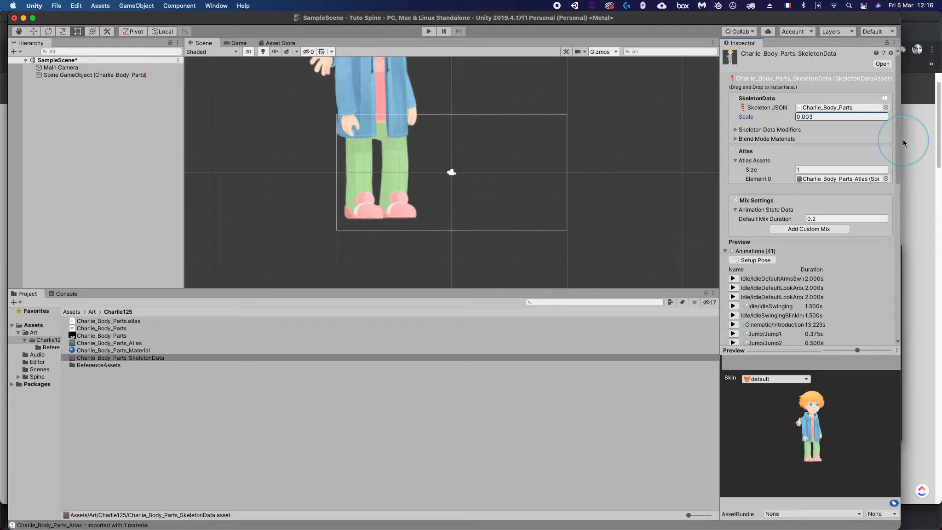
key("Return")
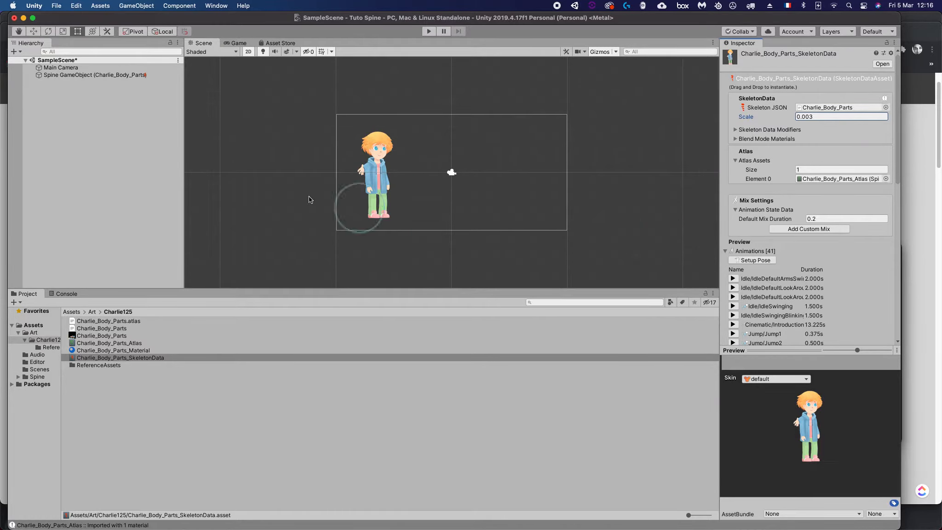
key("super+s")
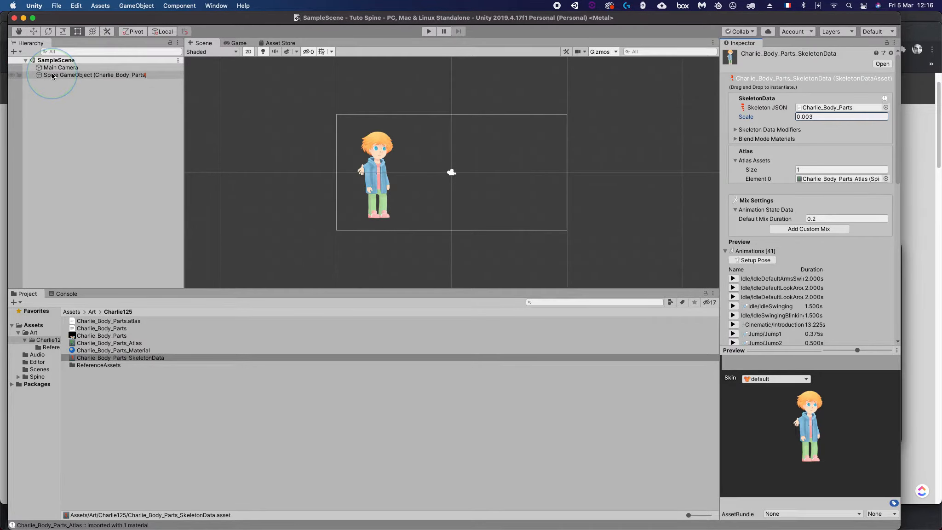
scroll(370, 174, "up", 6)
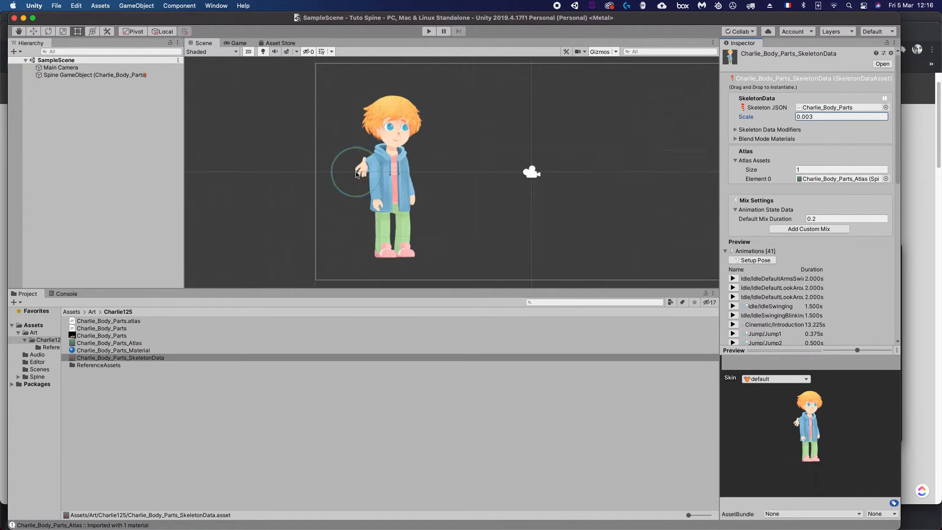
scroll(378, 160, "down", 3)
scroll(381, 157, "up", 2)
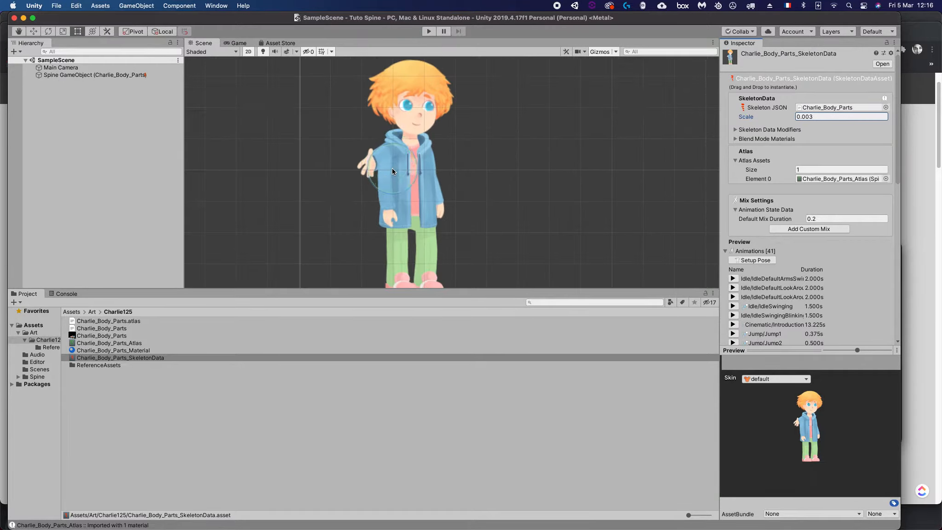
- Assign the Idle/IdleDefault animation to the Spine GameObject and play the scene to check it
scroll(392, 168, "down", 5)
scroll(393, 169, "up", 3)
scroll(412, 160, "down", 4)
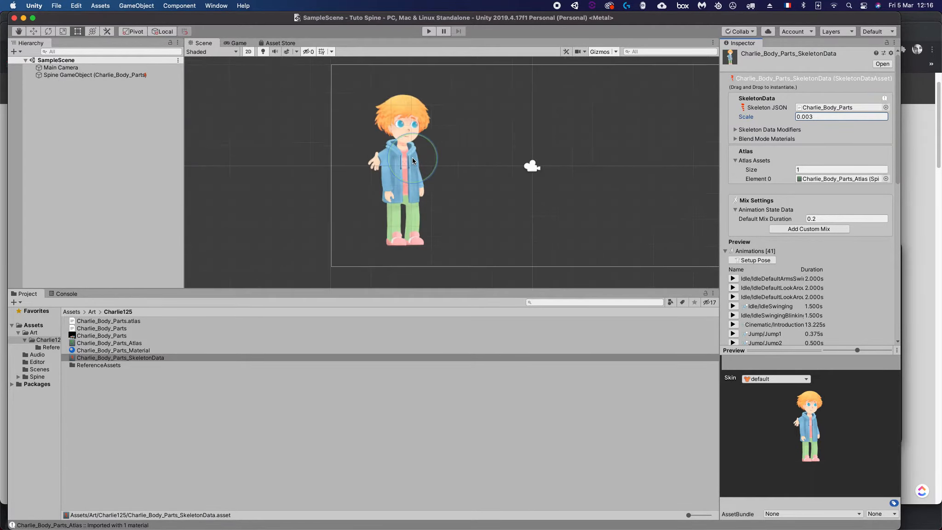
left_click(107, 76)
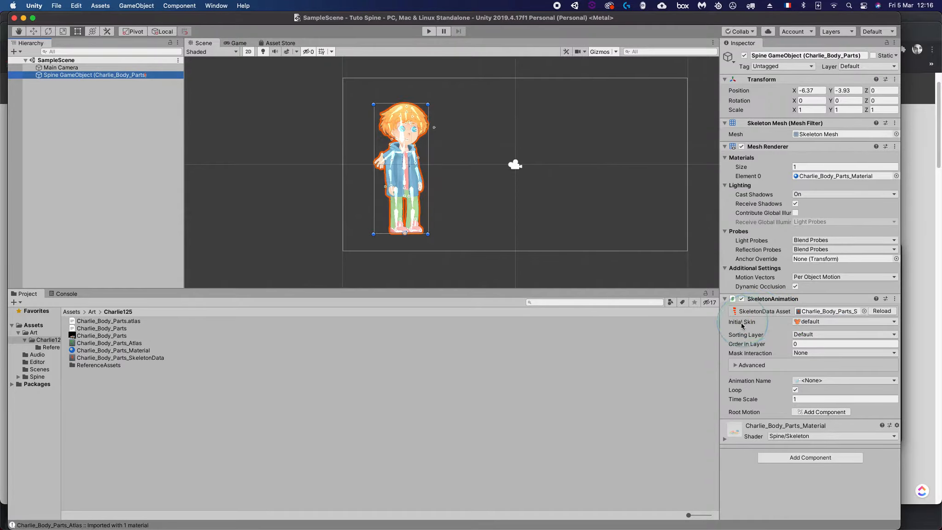
left_click(849, 380)
mouse_move(860, 399)
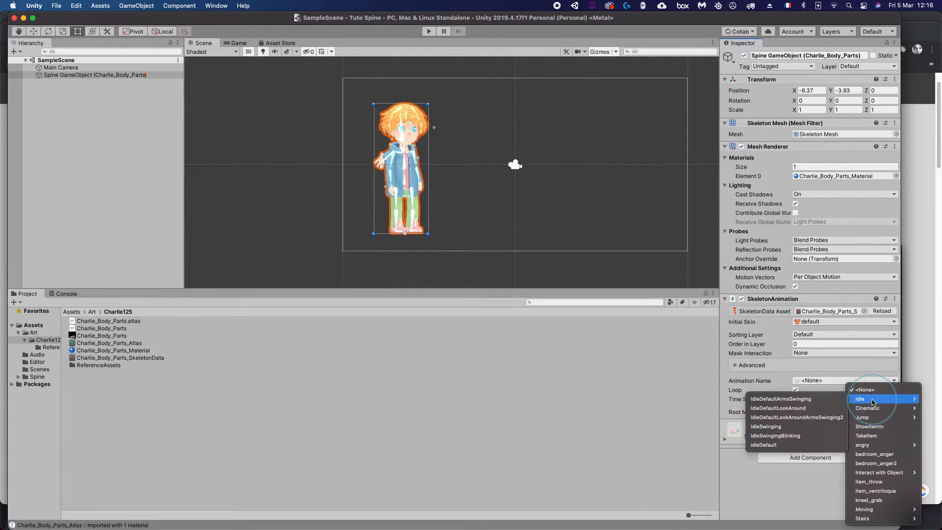
left_click(772, 444)
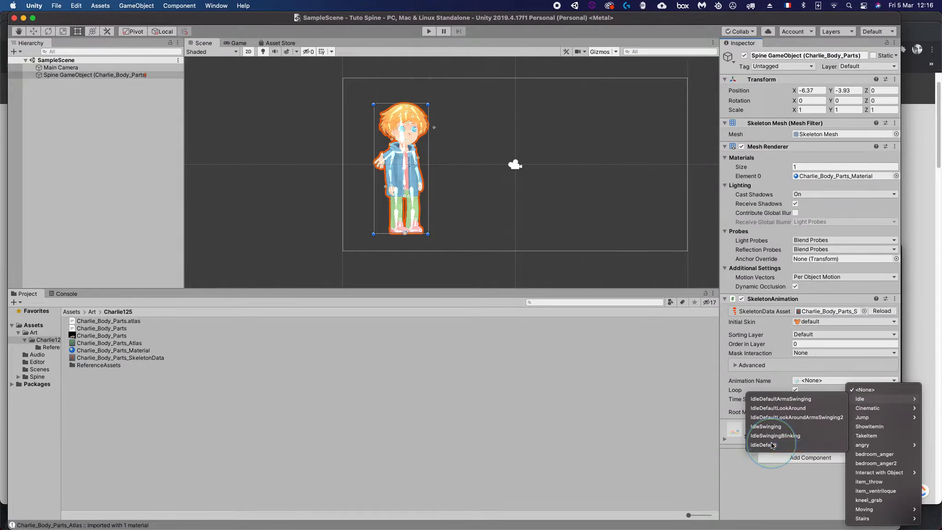
left_click(514, 233)
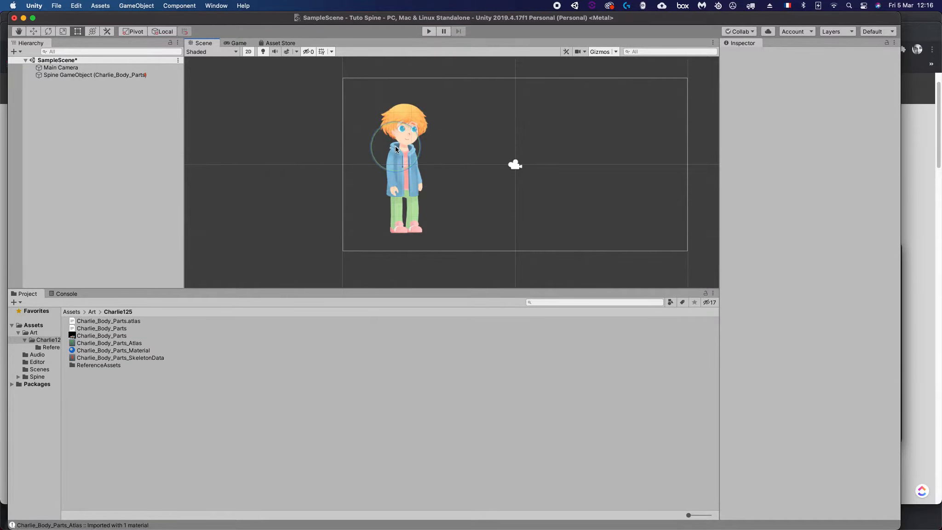
left_click(429, 31)
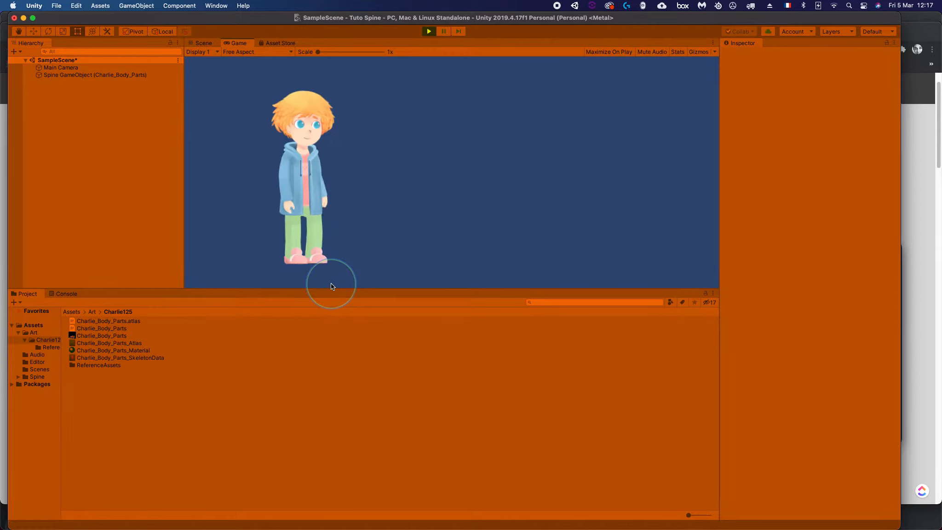
left_click(428, 31)
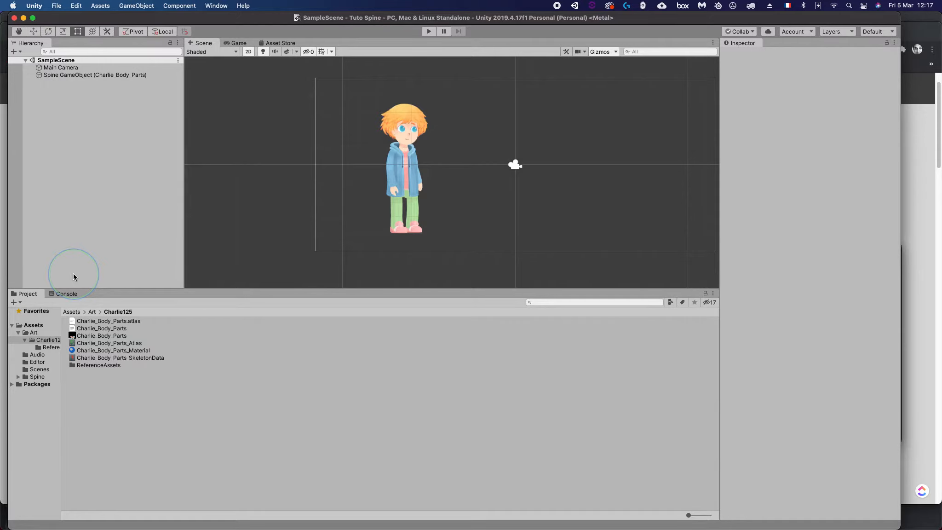
- Look at the spine-unity 3.8 packages on the Spine download page in Chrome and return to Unity
key("super+Tab")
key("super+Tab")
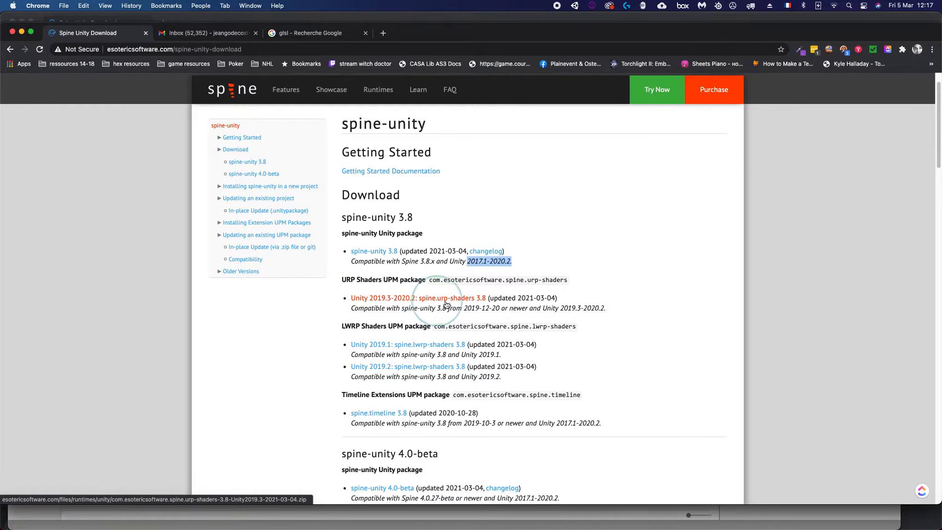
key("super+Tab")
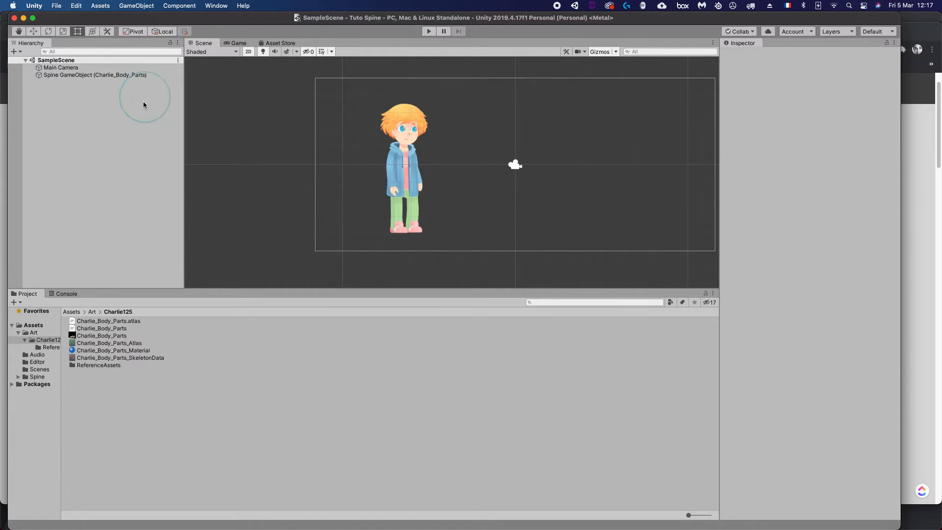
- Create an empty game object named Timeline Manager in SampleScene and save the scene
left_click(90, 76)
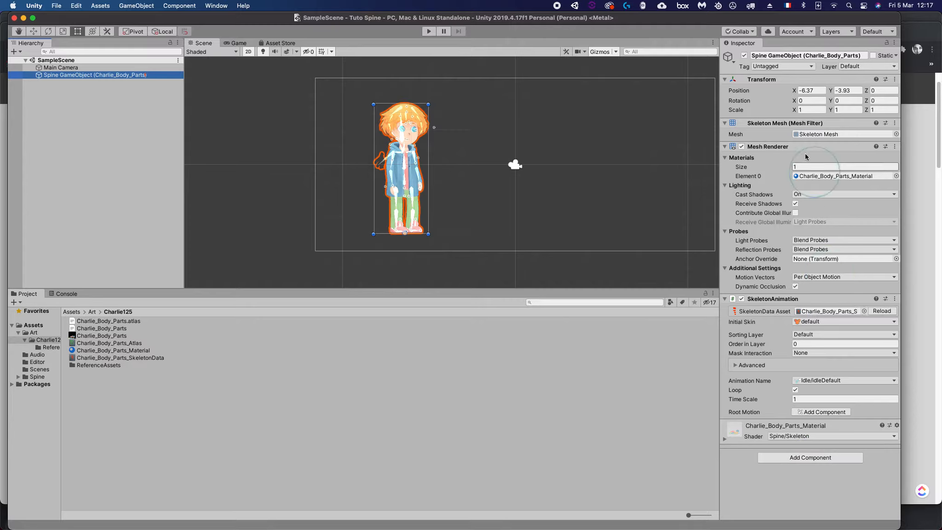
right_click(67, 131)
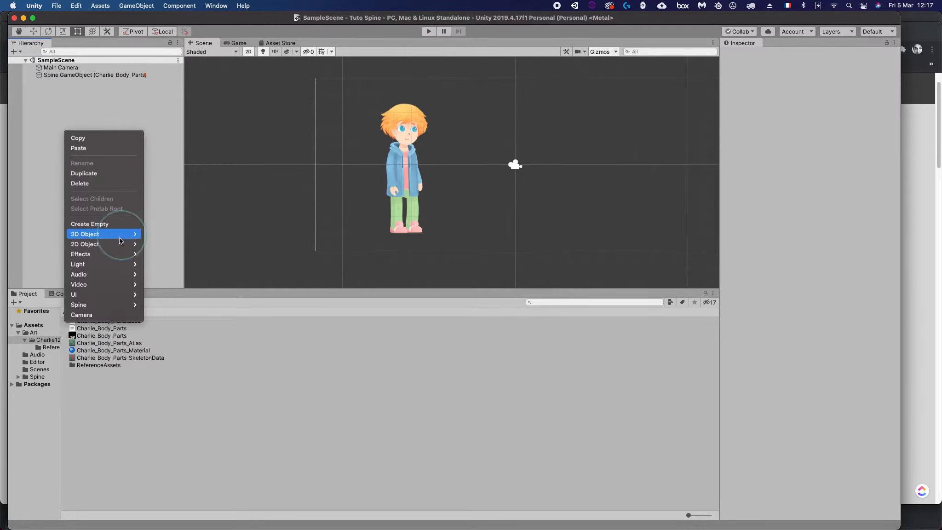
left_click(94, 225)
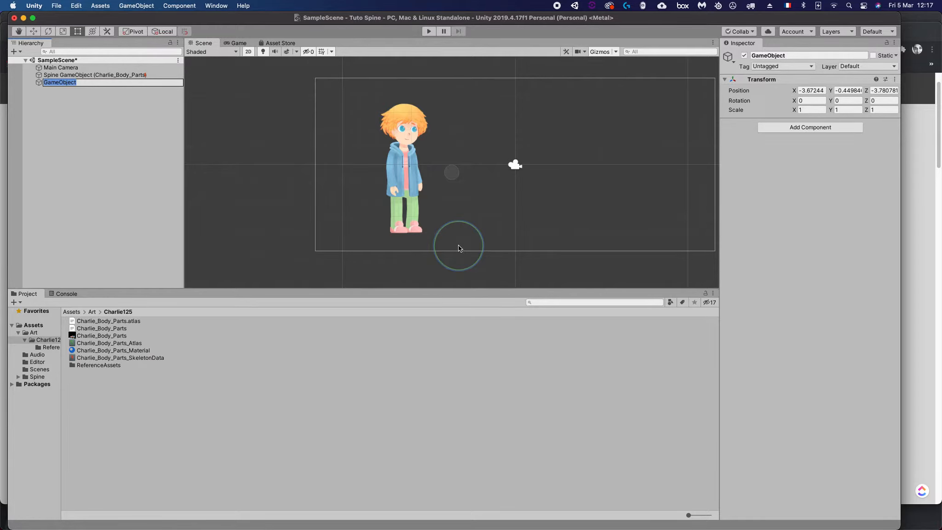
type("Timeline Manager")
key("Return")
key("super+s")
- Add a Playable Director component to the Timeline Manager object
left_click(794, 129)
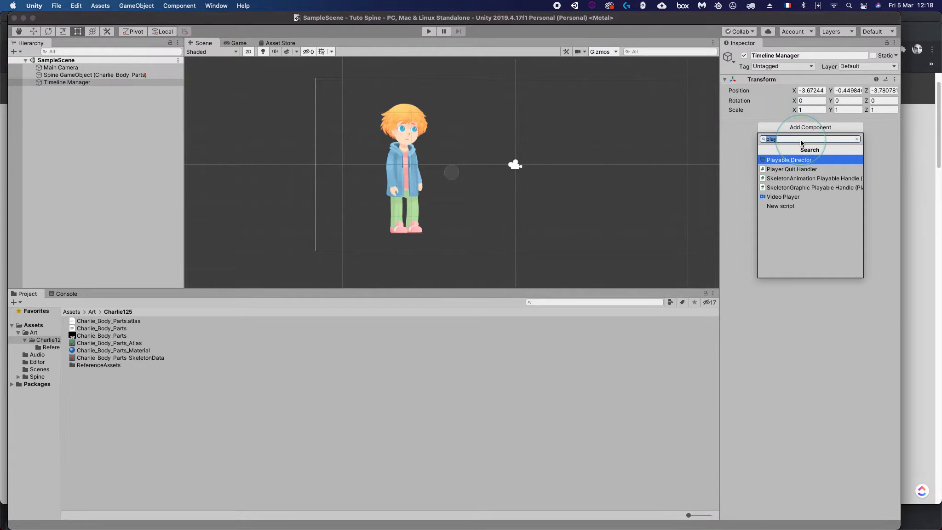
left_click(788, 139)
type("ab")
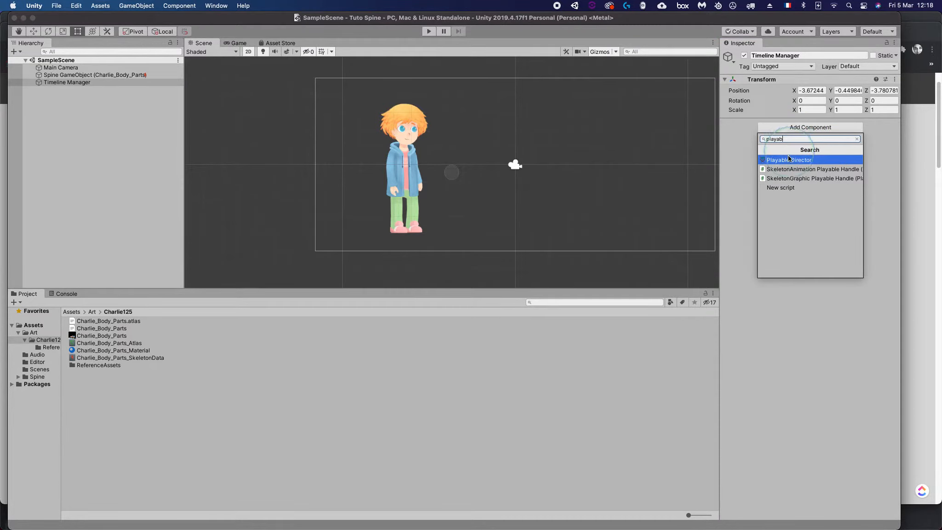
left_click(788, 159)
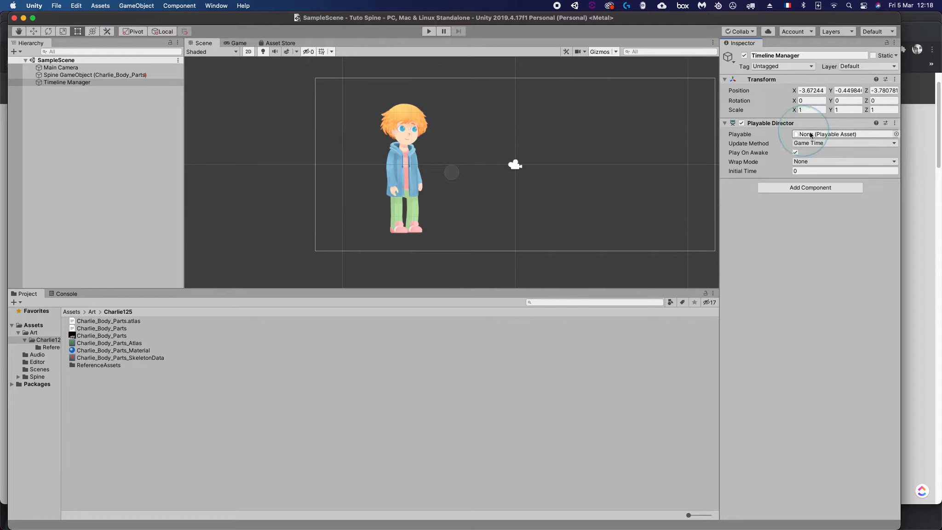
- Create a folder named Animations directly under Assets
left_click(27, 324)
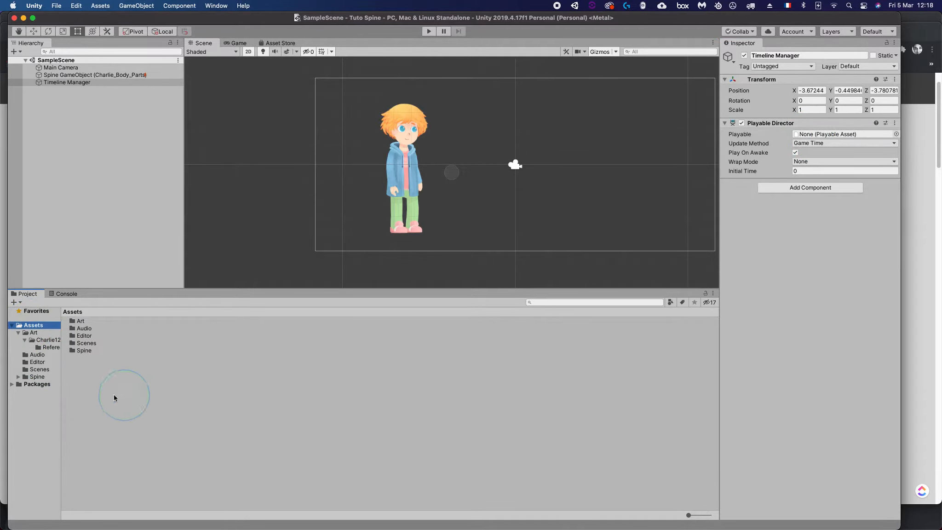
right_click(80, 385)
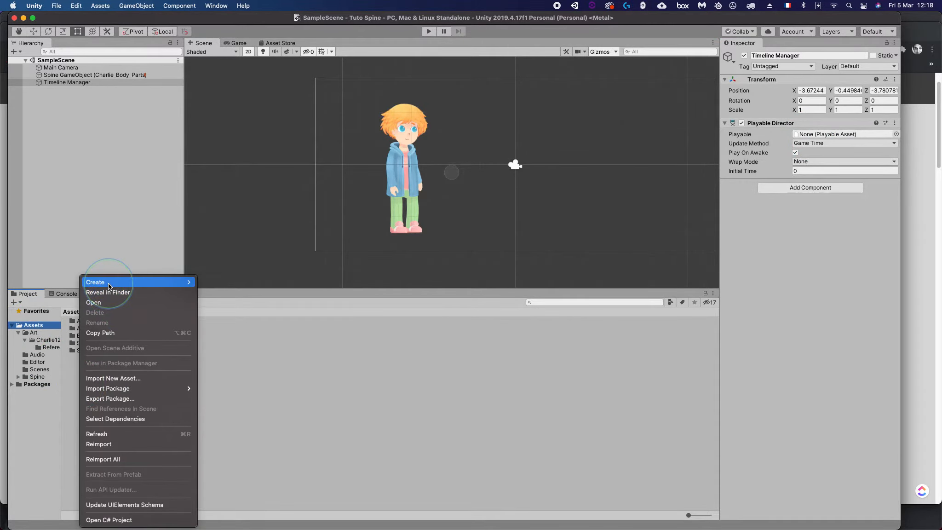
mouse_move(119, 282)
left_click(212, 110)
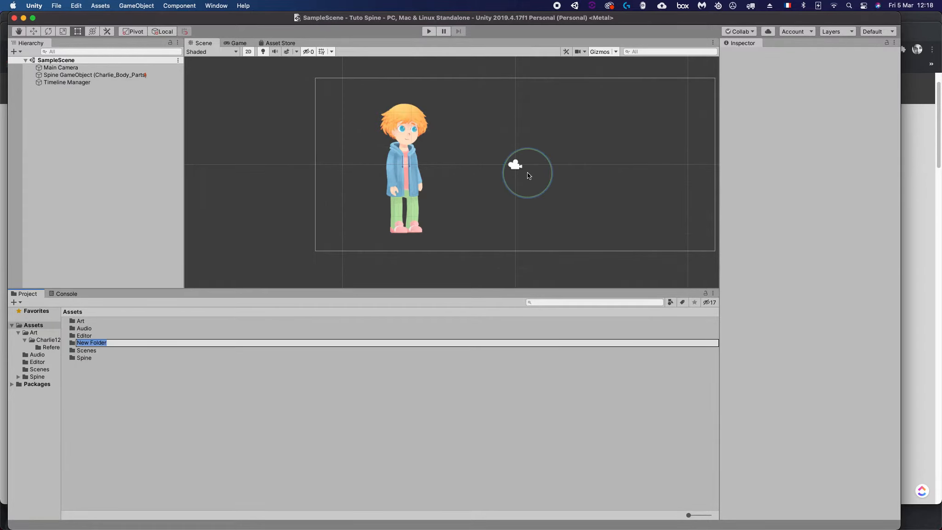
type("Animations")
key("Return")
- Rename the Animations folder to Timelines and open it
left_click(236, 324)
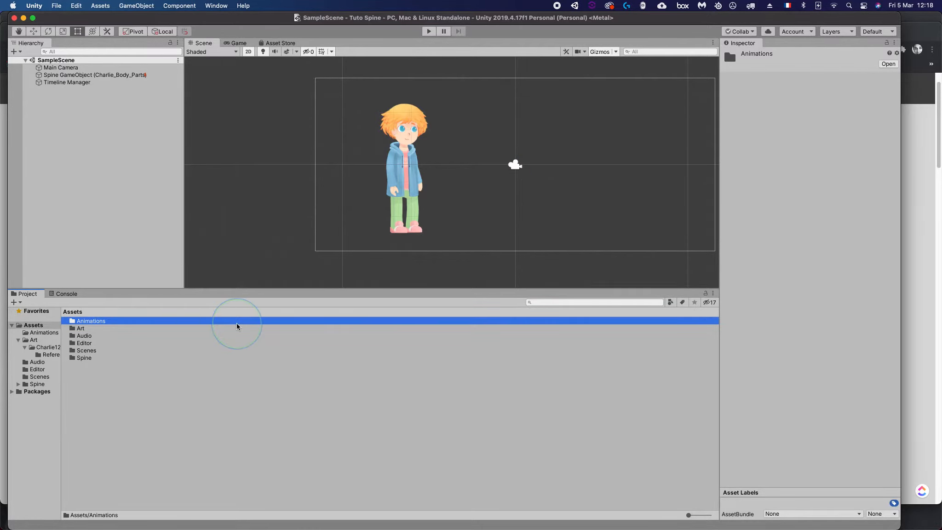
type("Timelines")
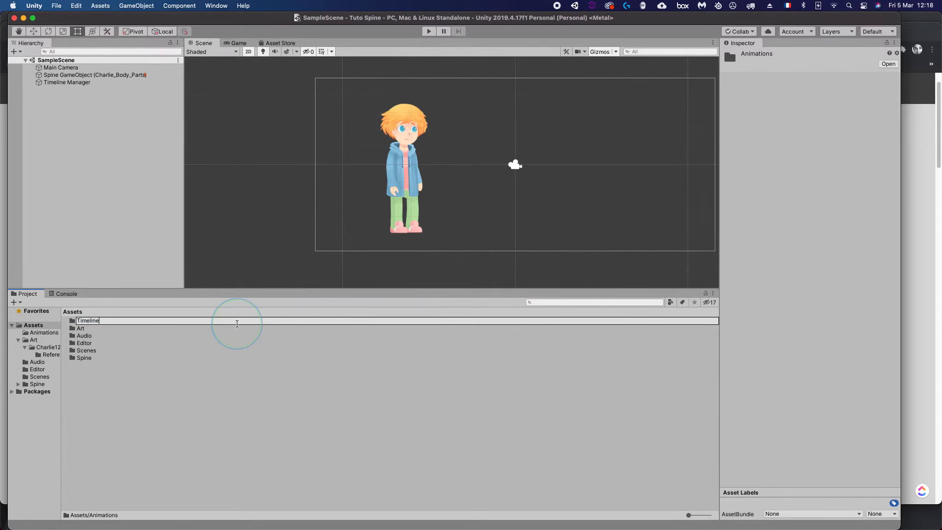
key("Return")
double_click(95, 358)
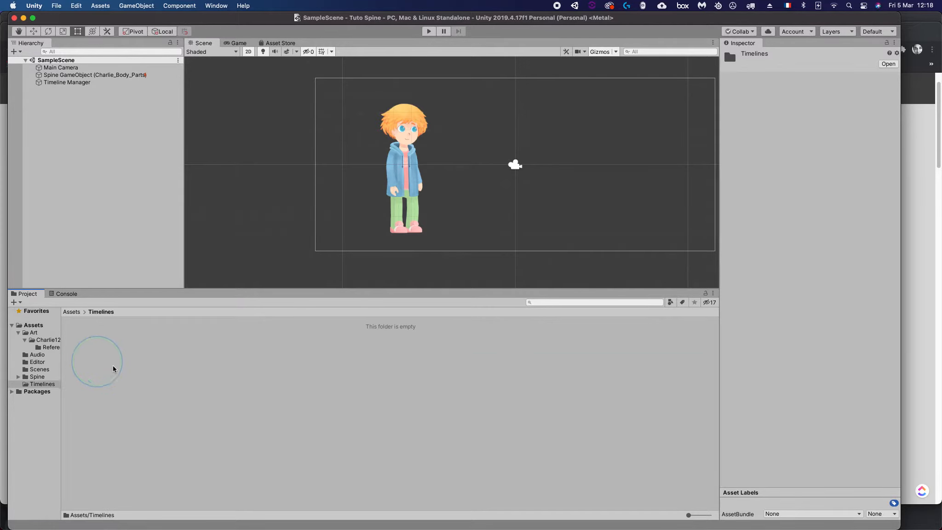
- Create a Timeline asset named Charlie Comes Home in the Timelines folder
right_click(125, 332)
left_click(180, 282)
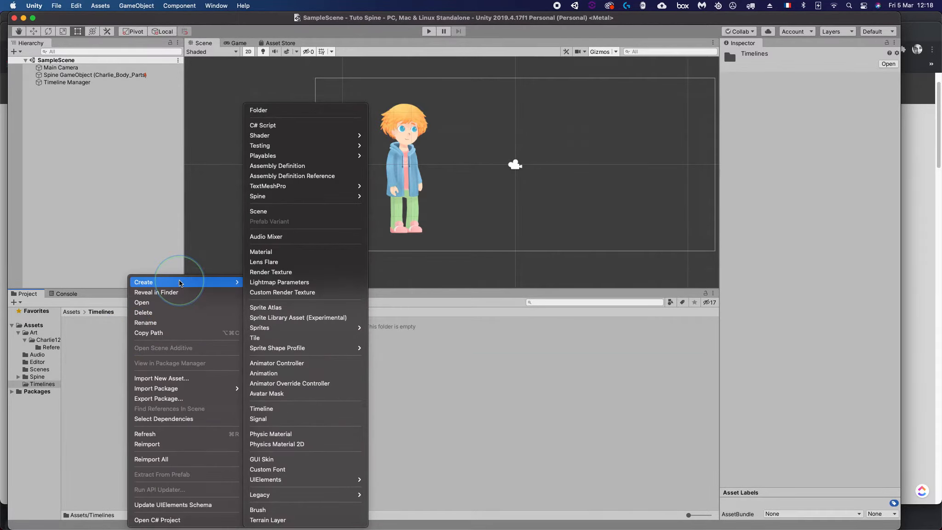
left_click(274, 409)
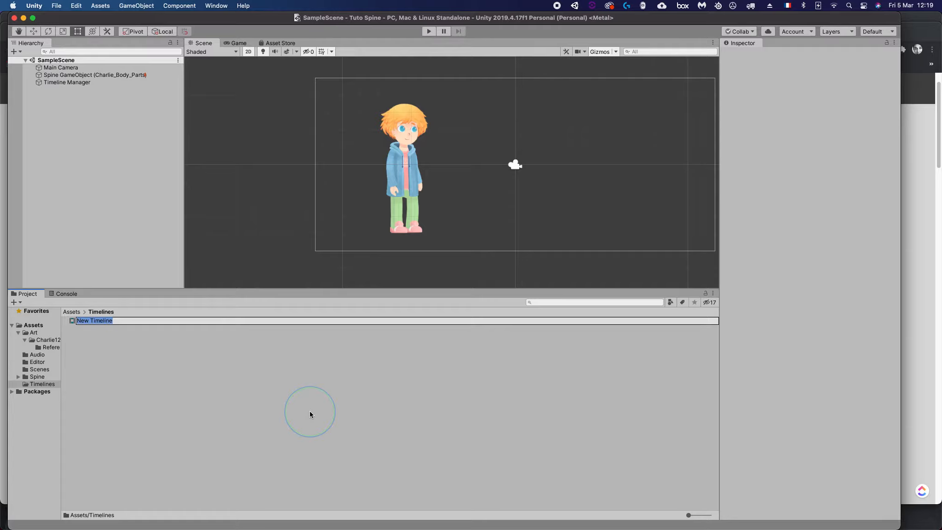
type("Charlie Comes Home")
key("Return")
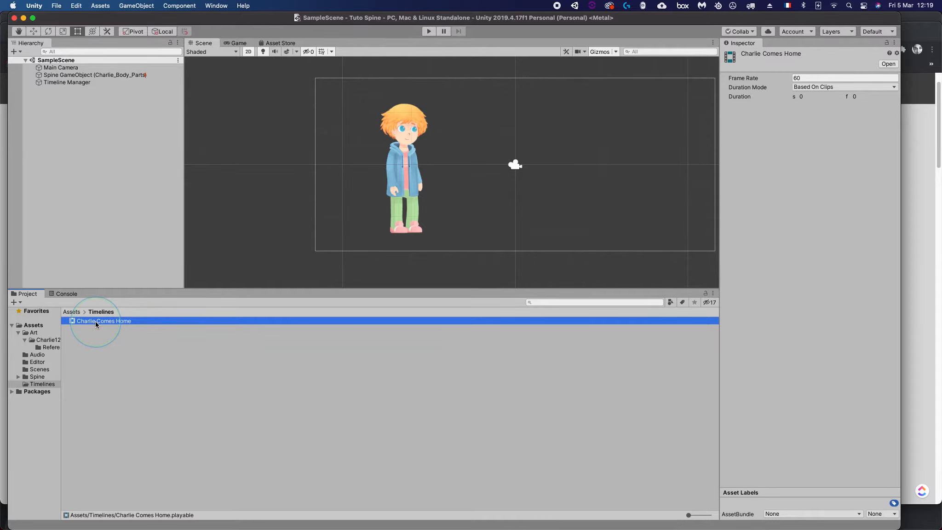
- Assign the Charlie Comes Home timeline as the Playable of Timeline Manager's Playable Director and check the available playable assets
left_click(58, 83)
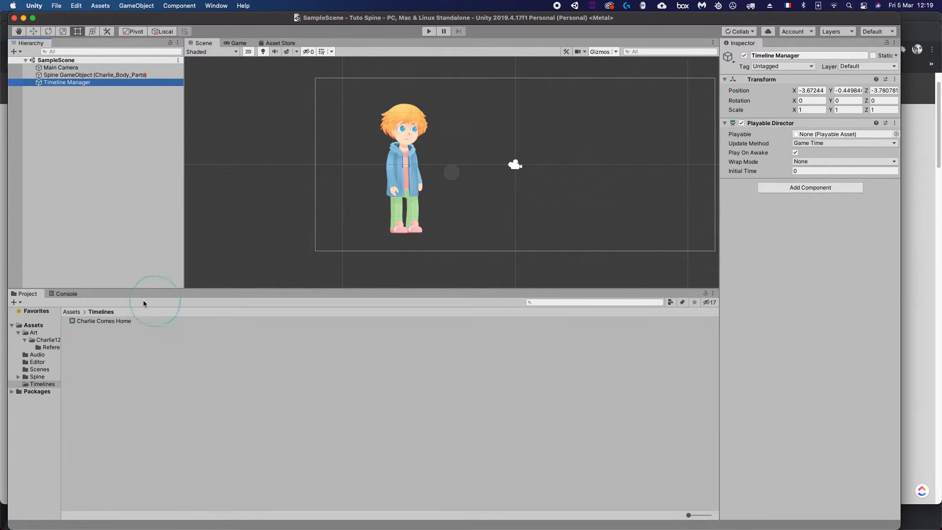
left_click_drag(99, 321, 814, 135)
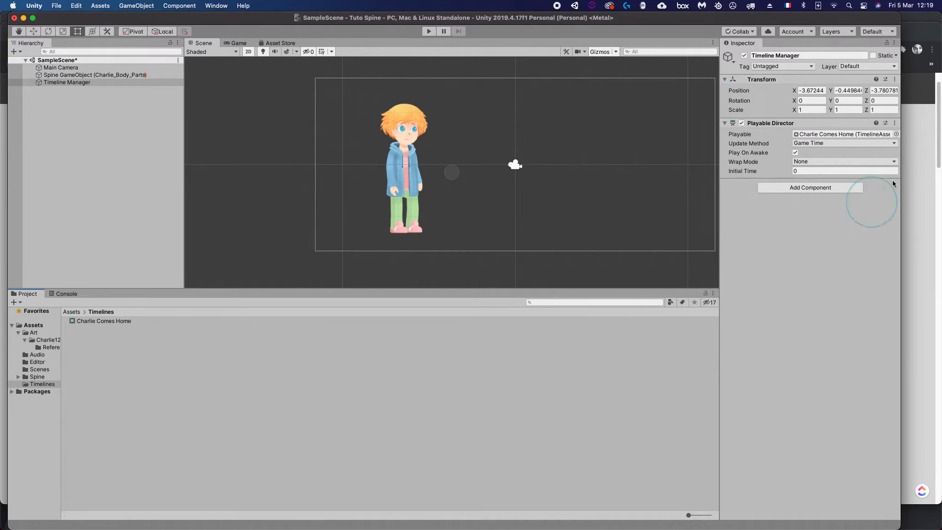
left_click(896, 134)
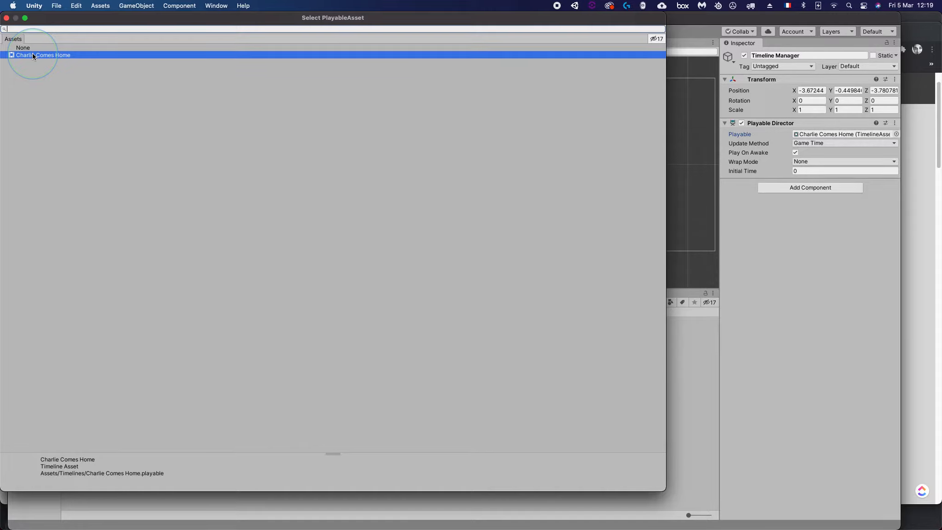
left_click(7, 18)
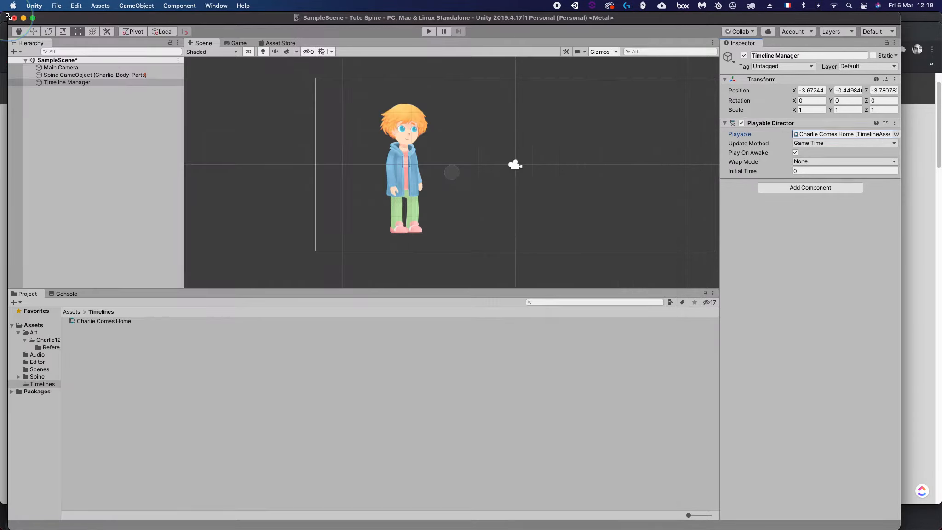
- Enlarge the Unity window to fill the screen and save the scene
mouse_move(34, 21)
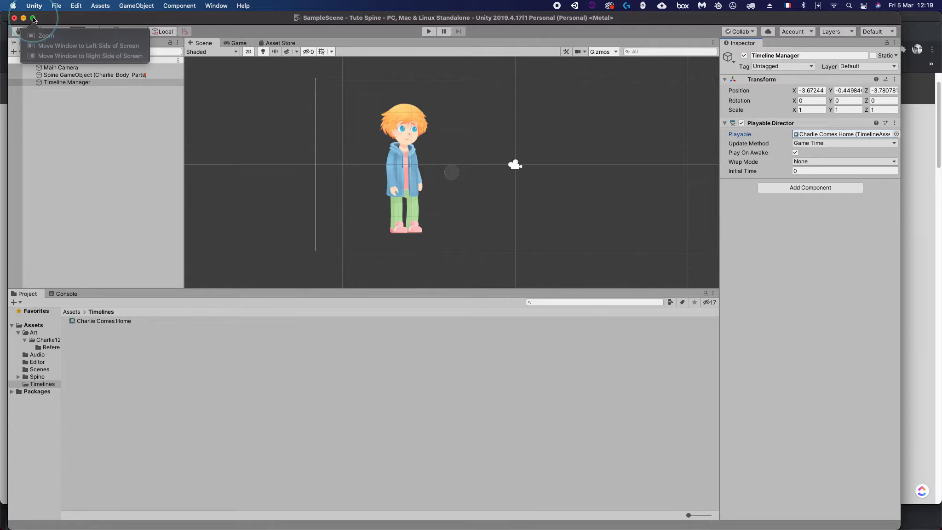
key("alt")
left_click(33, 20, "alt")
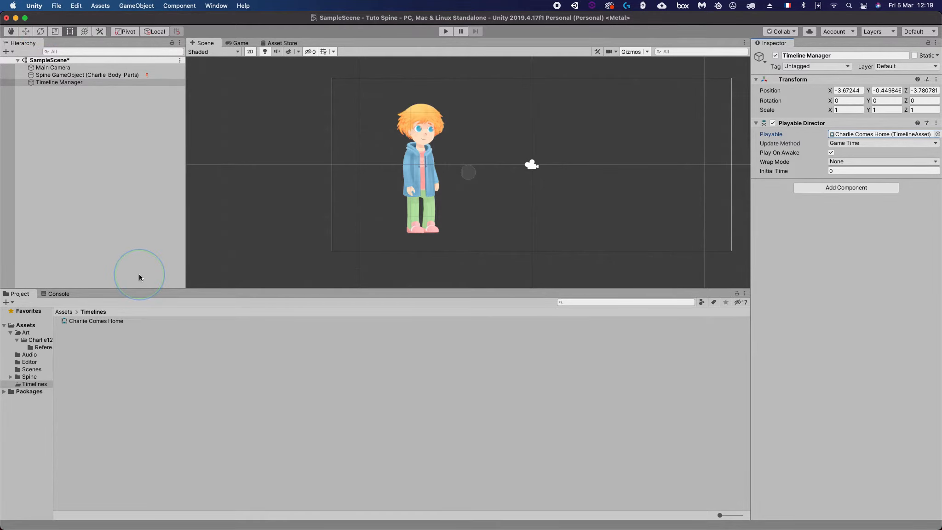
key("super+s")
- Open the Charlie Comes Home asset in the Timeline editor
left_click(89, 321)
key("Return")
key("Return")
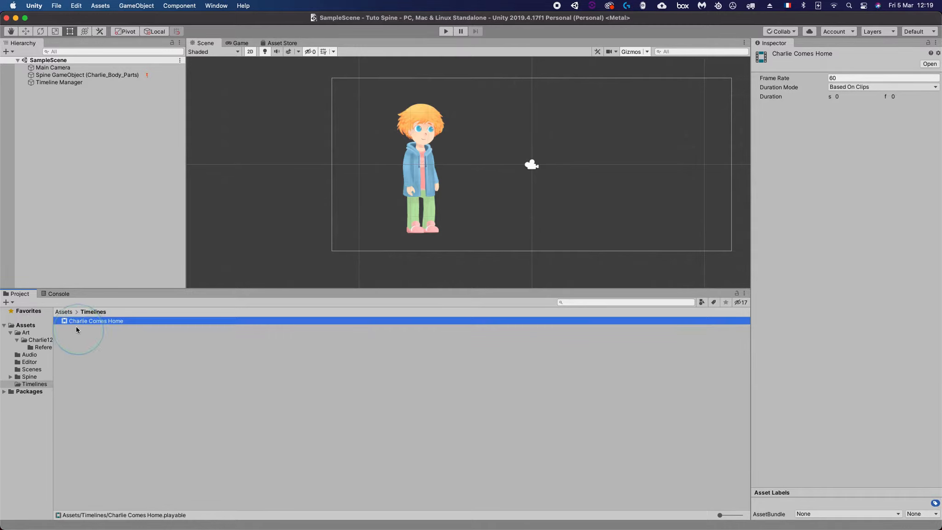
double_click(65, 322)
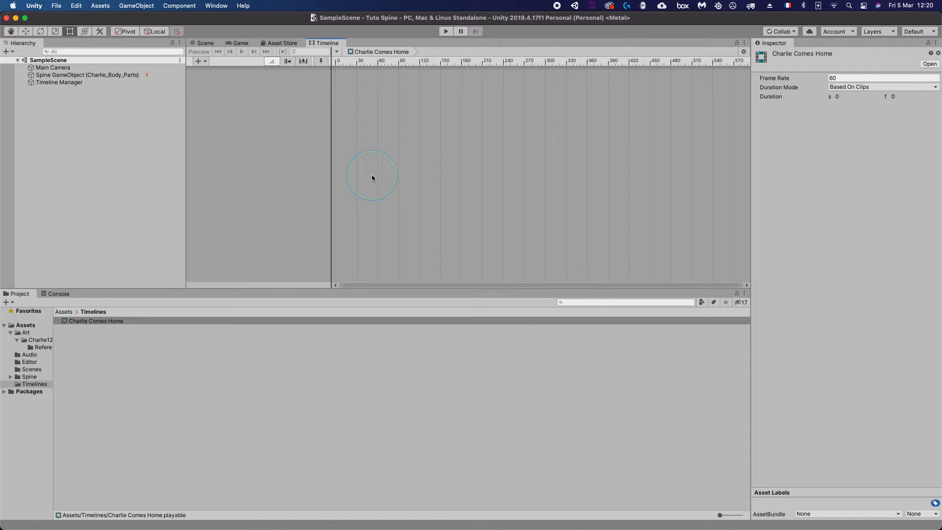
- Dock the Timeline window beneath the Scene view and the Hierarchy window beside the Inspector
left_click(315, 45)
left_click_drag(324, 46, 256, 273)
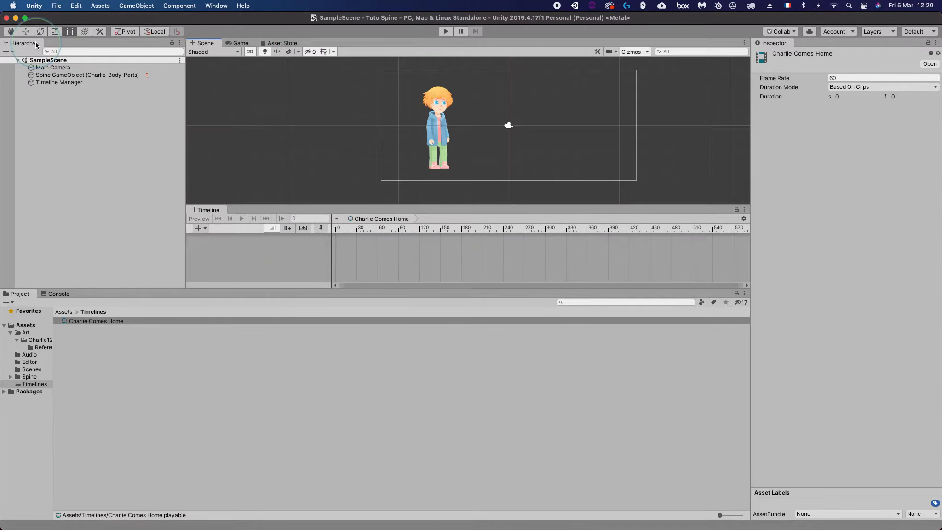
left_click_drag(28, 44, 768, 216)
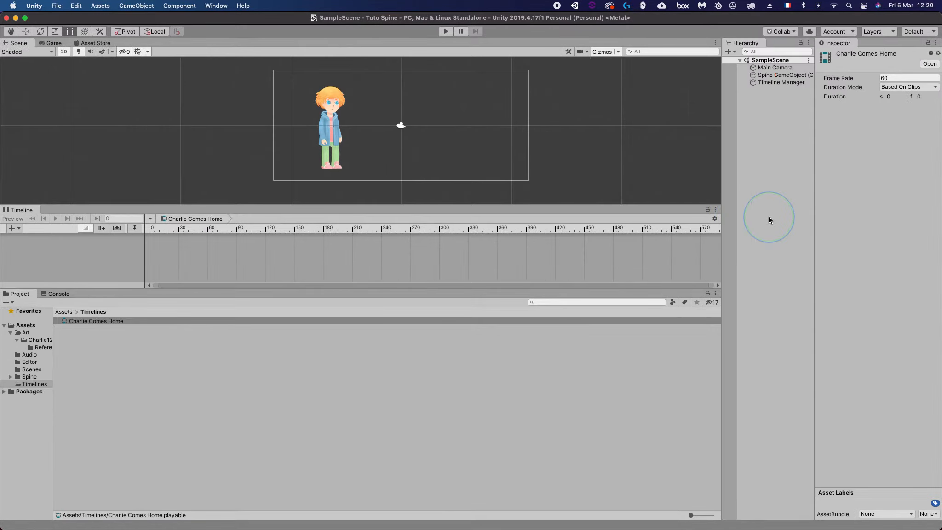
left_click_drag(813, 196, 841, 191)
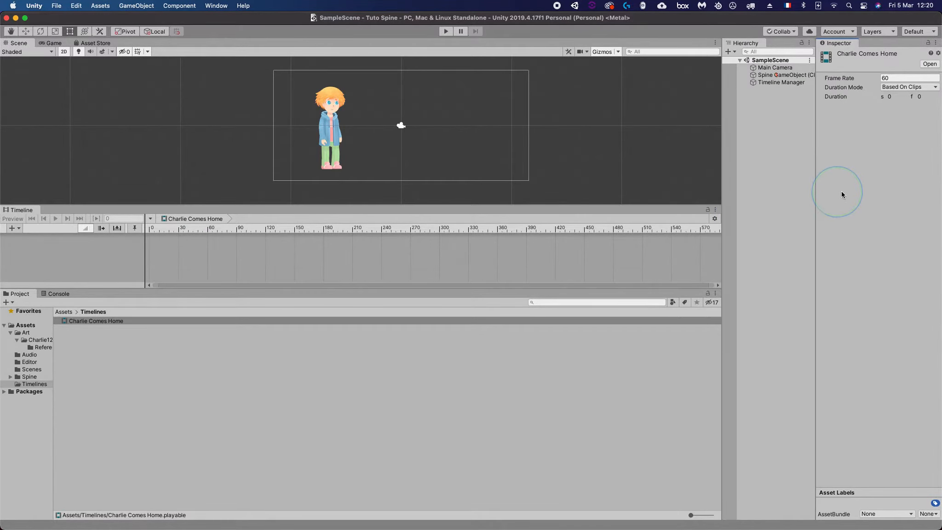
- Widen the Hierarchy window, enlarge the Scene and Timeline area, and dock the Console beneath the Project window
left_click_drag(719, 140, 678, 142)
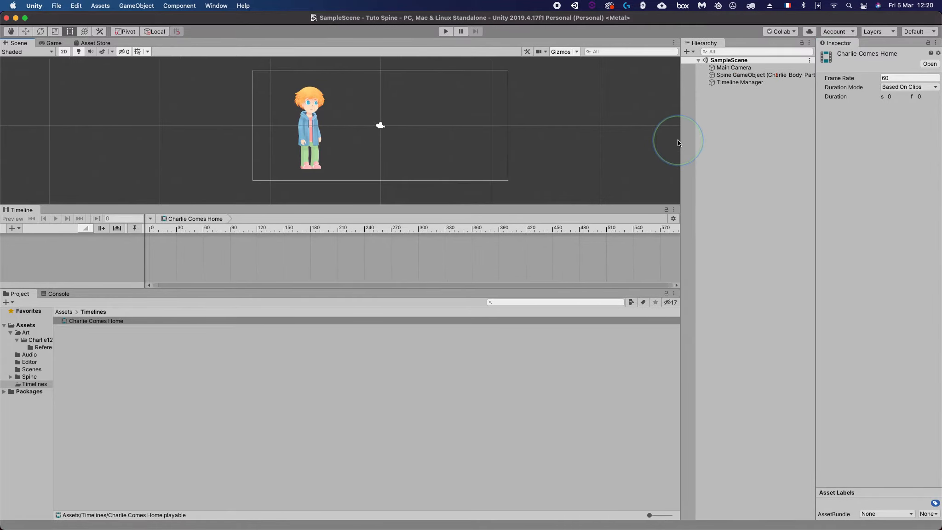
left_click_drag(255, 286, 259, 334)
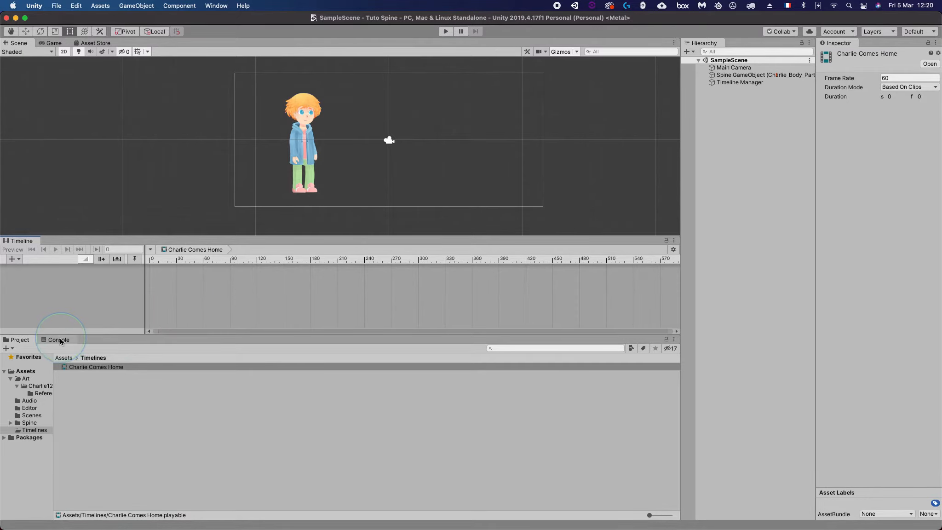
left_click_drag(58, 339, 193, 479)
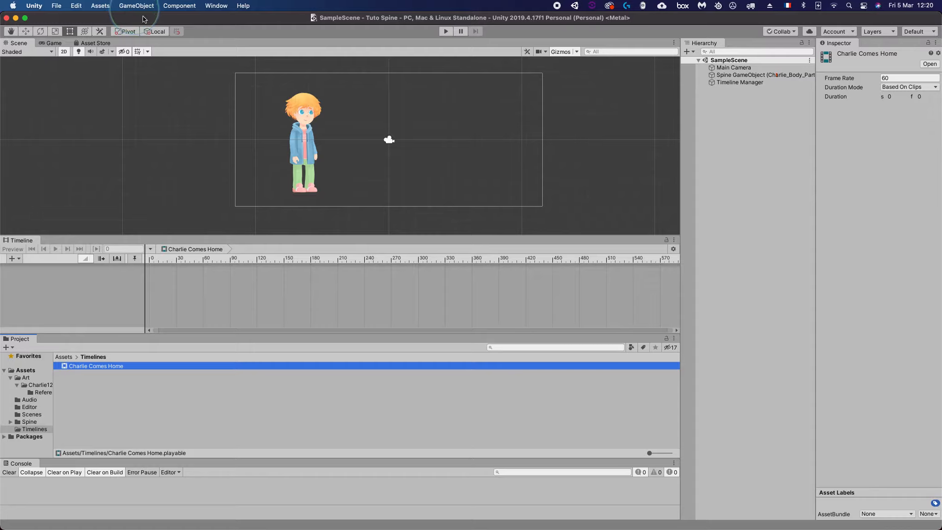
- Dock the Game view beside the Project window and widen it to about half of the shared space
left_click(48, 44)
left_click_drag(48, 45, 598, 411)
left_click_drag(453, 385, 334, 388)
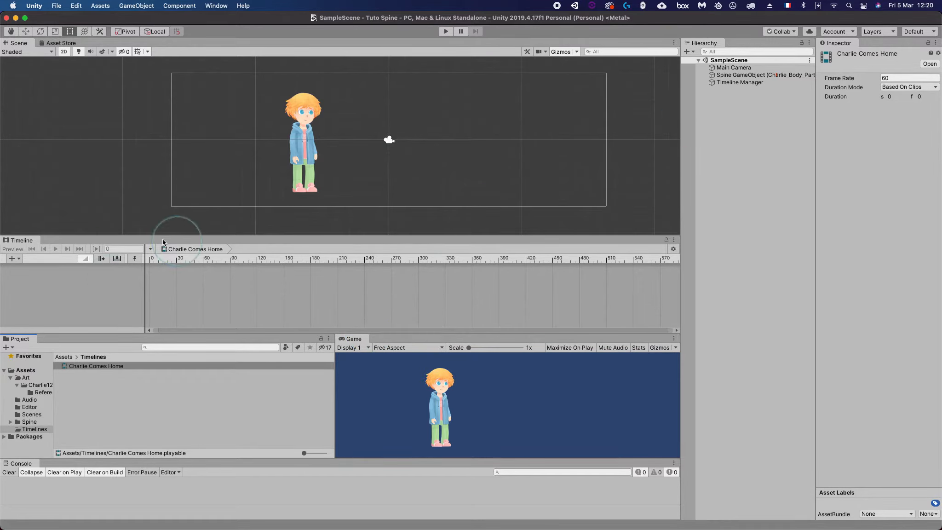
- Show the Charlie Comes Home timeline through Timeline Manager and make the Timeline window taller
left_click(103, 364)
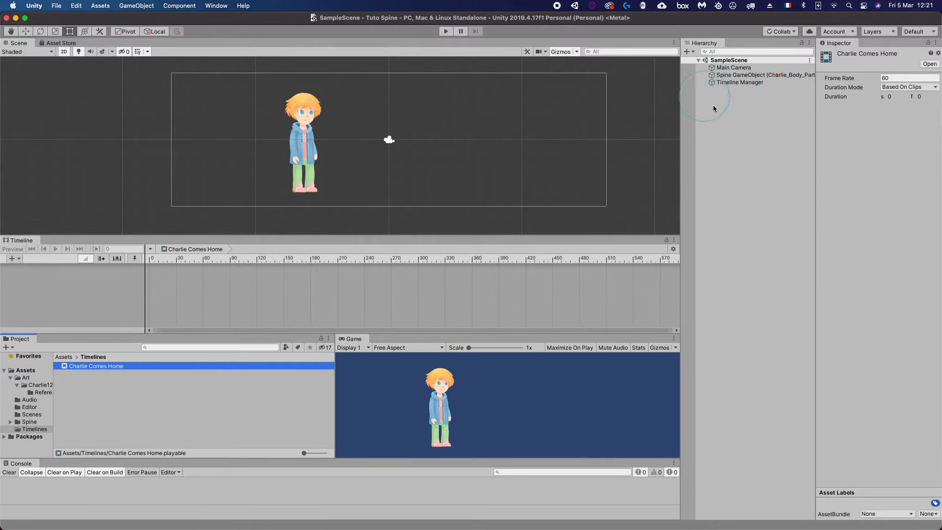
left_click(729, 82)
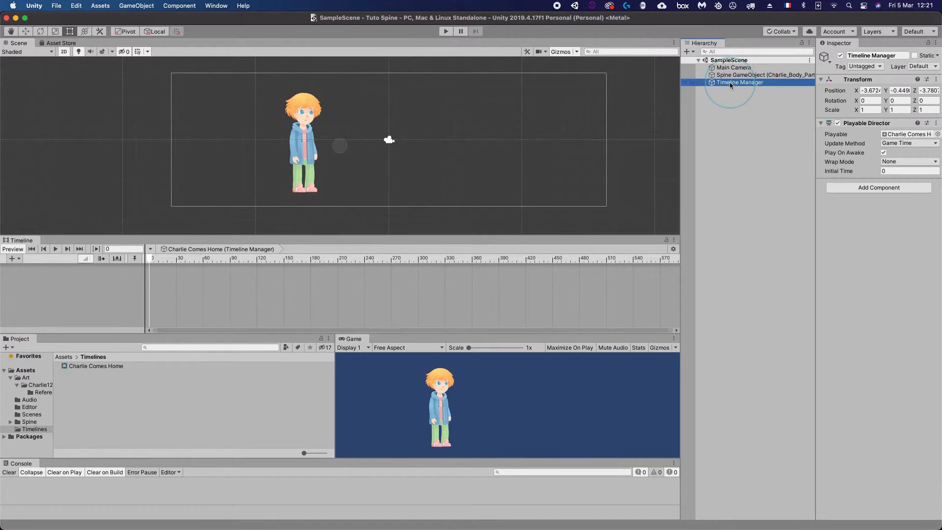
left_click(14, 249)
left_click_drag(195, 334, 193, 339)
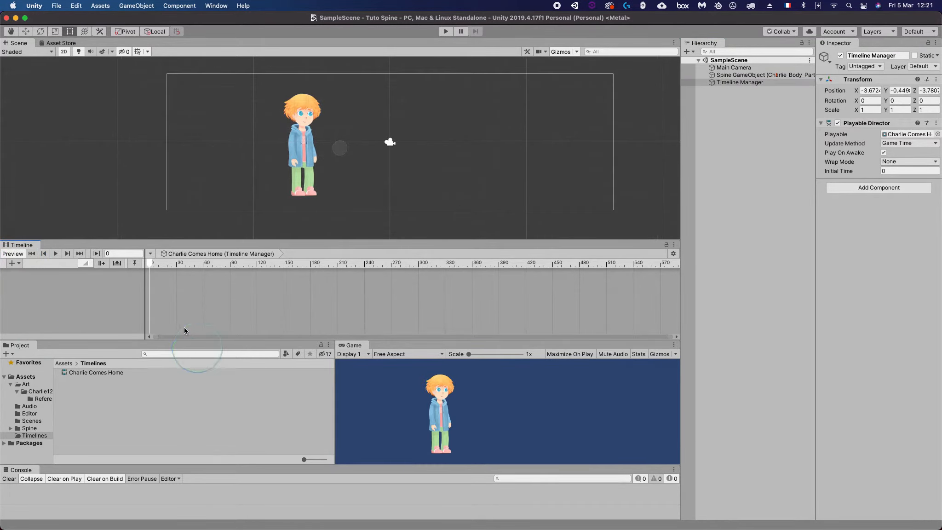
left_click_drag(173, 240, 171, 217)
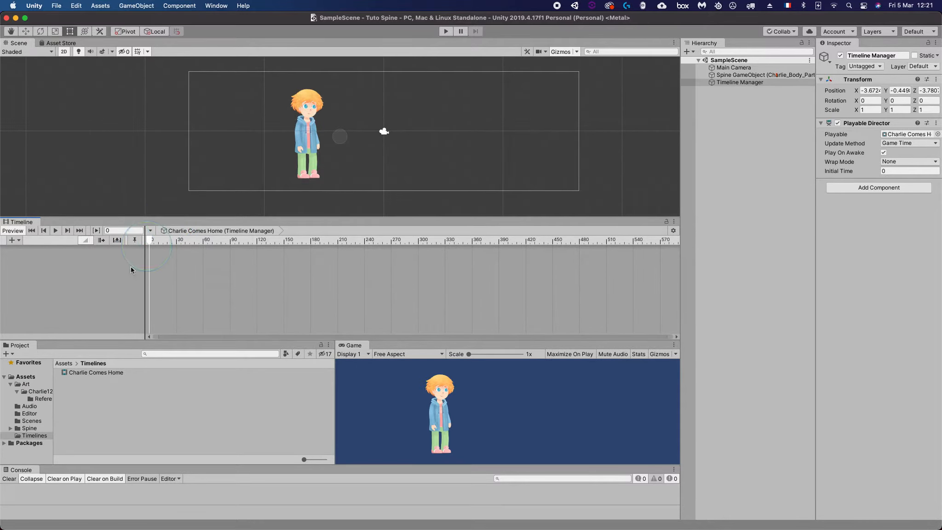
- Add an audio track to the Charlie Comes Home timeline
right_click(84, 264)
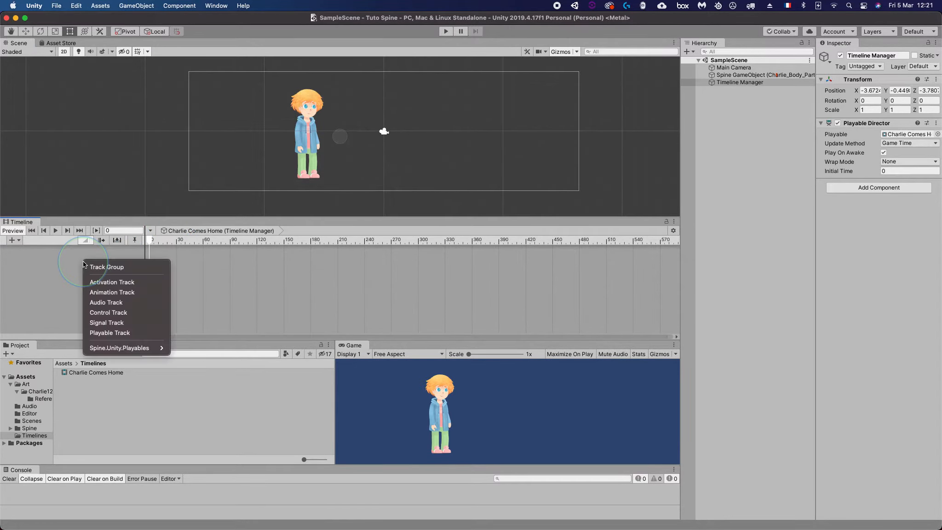
right_click(43, 264)
left_click(33, 260)
left_click(11, 240)
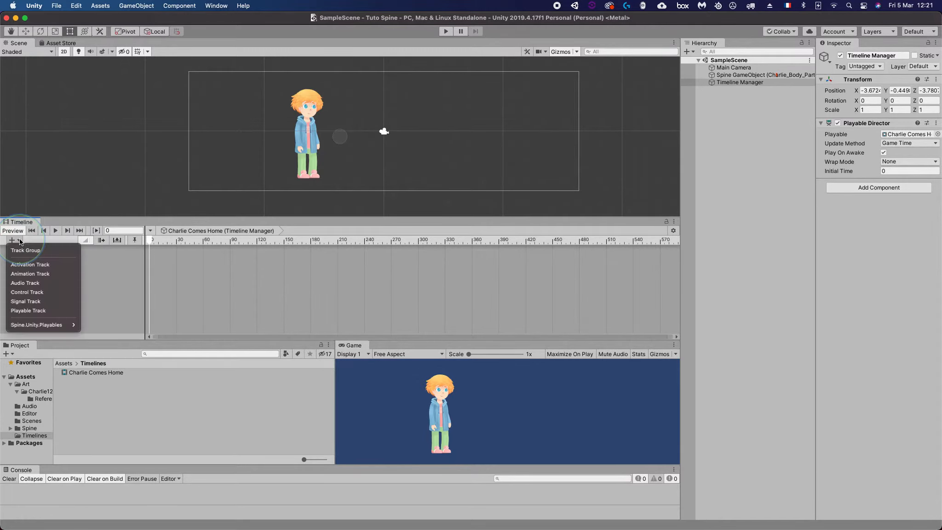
left_click(38, 285)
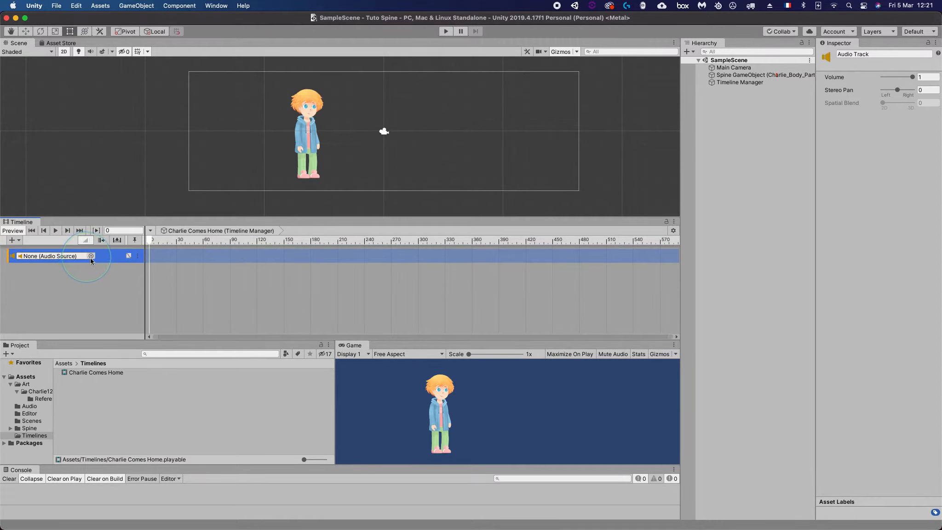
- Compare how the audio track is shown with the Spine GameObject, the Charlie Comes Home asset and Timeline Manager selected
left_click(740, 75)
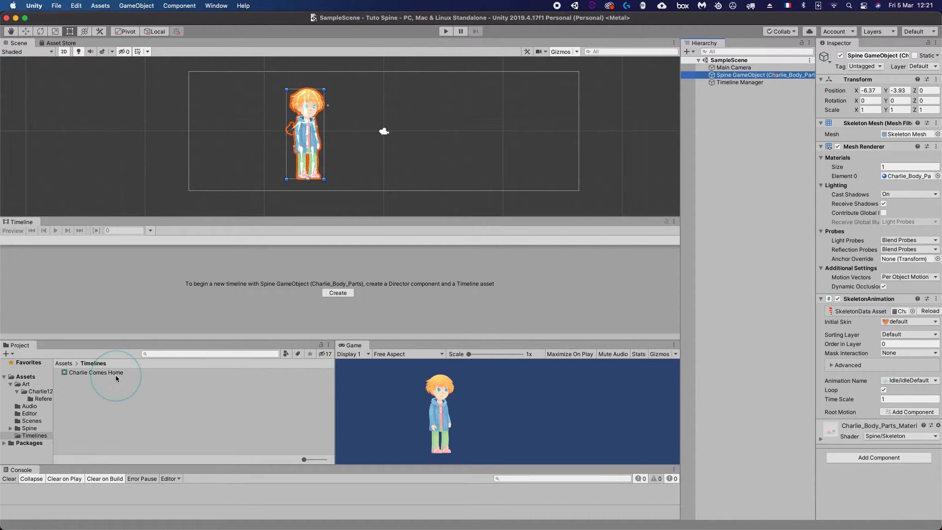
left_click(105, 372)
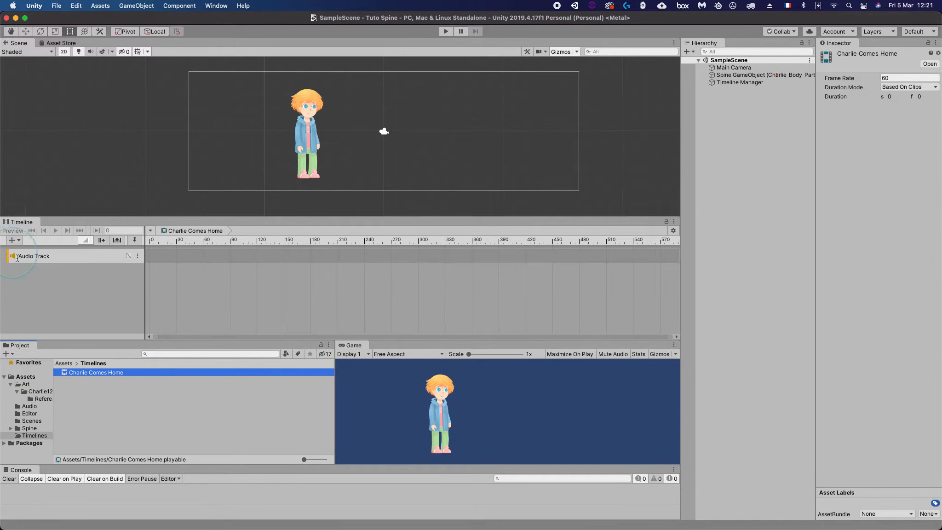
left_click(17, 258)
left_click(53, 254)
left_click(39, 260)
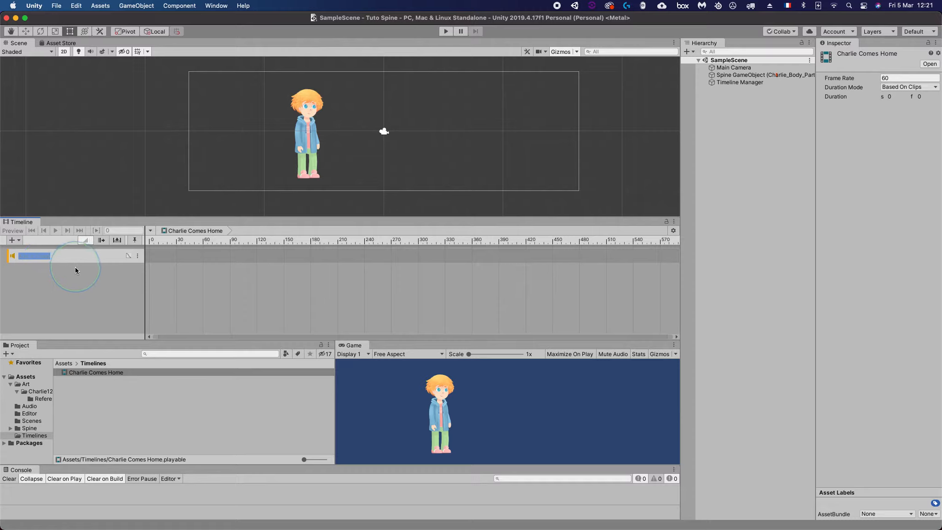
left_click(75, 266)
left_click(46, 255)
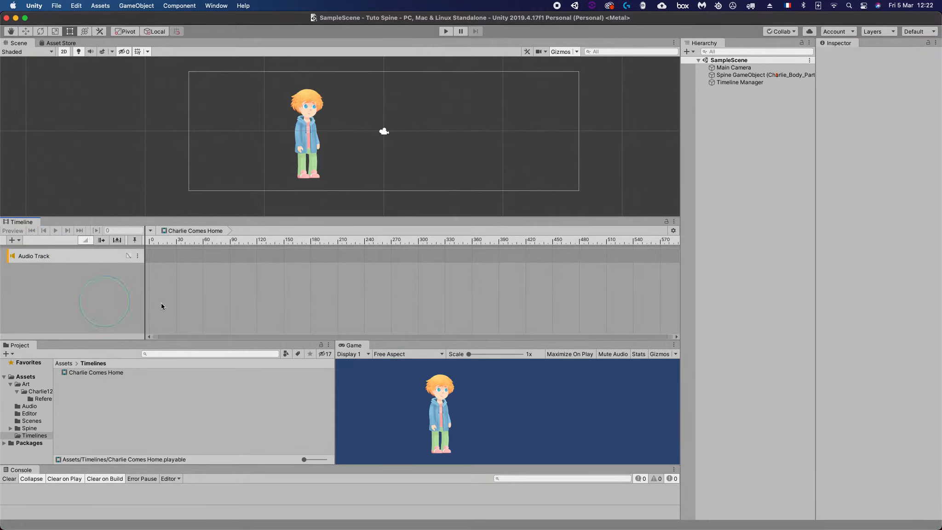
left_click(742, 82)
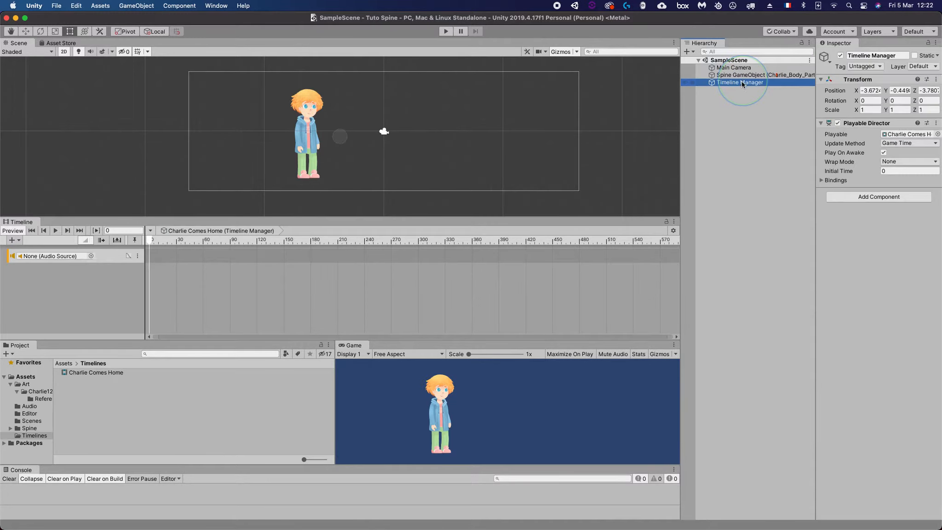
left_click(63, 258)
left_click(754, 75)
left_click(94, 372)
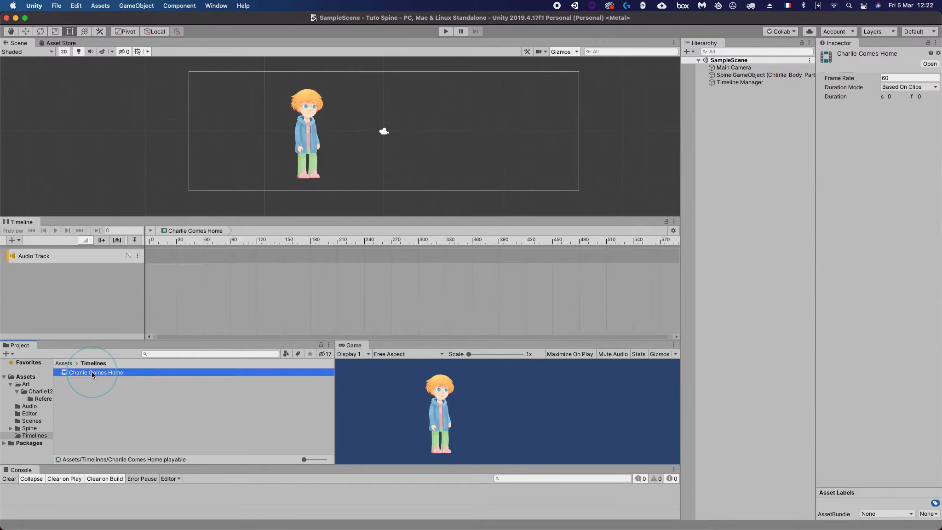
left_click(736, 83)
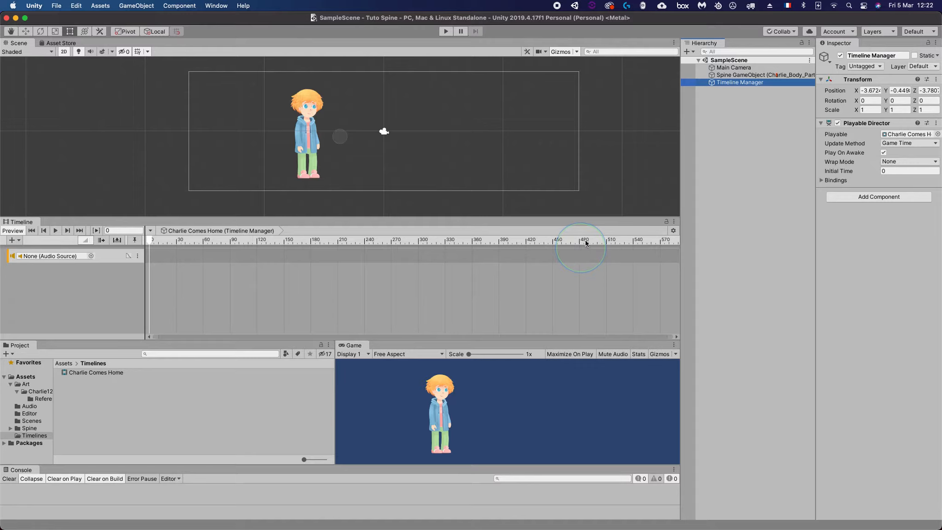
- Add an Audio Source component to the Spine GameObject
left_click(723, 76)
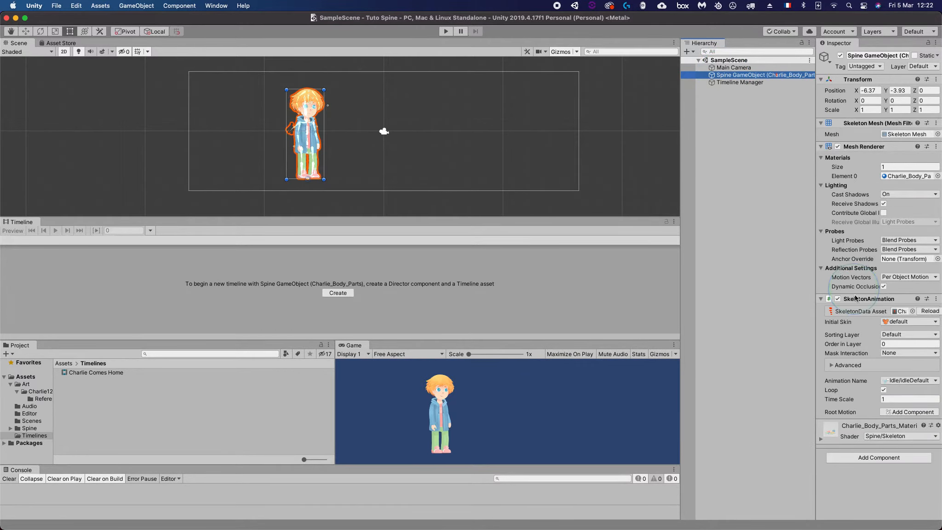
left_click(860, 457)
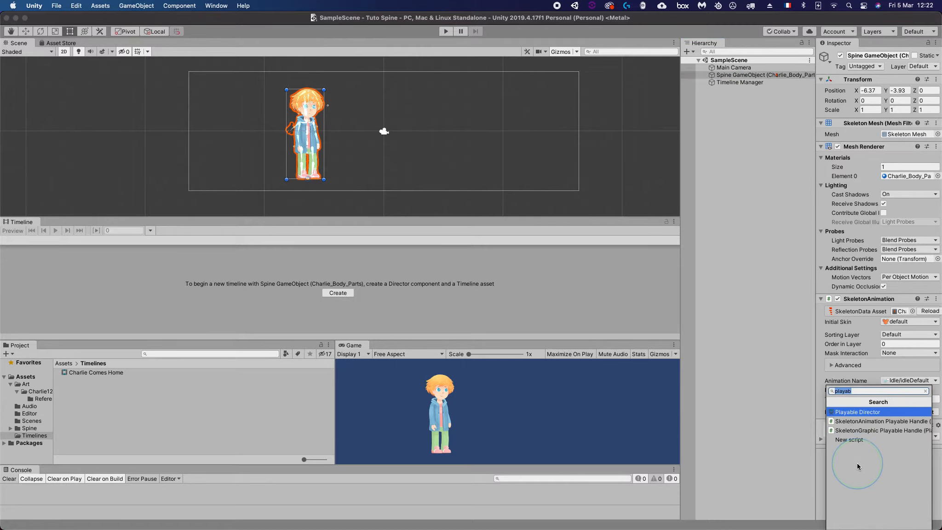
type("au")
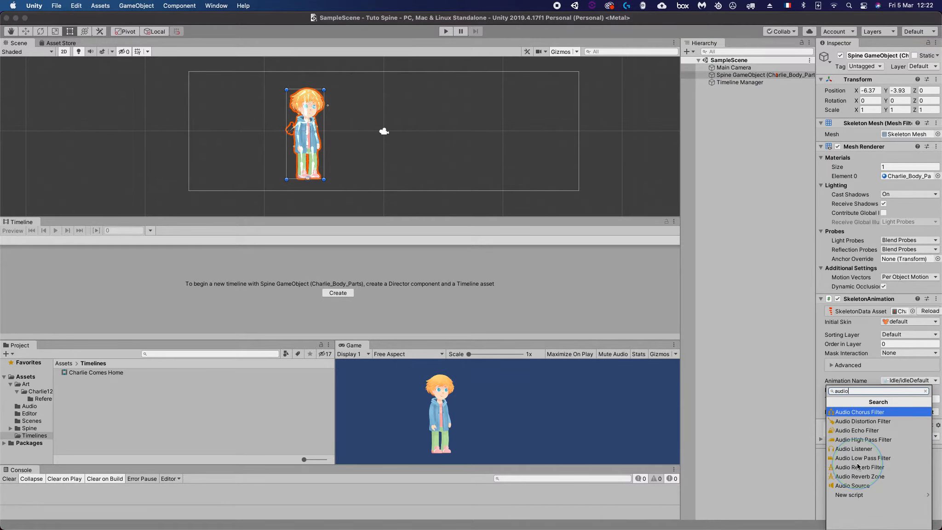
type("dio")
left_click(852, 485)
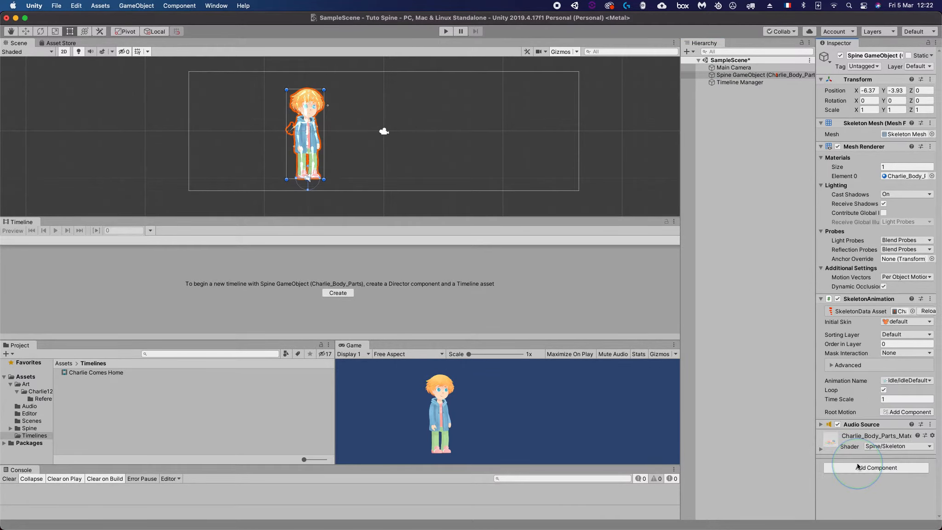
- Examine the settings of the Spine GameObject's Audio Source component and collapse it
left_click(851, 422)
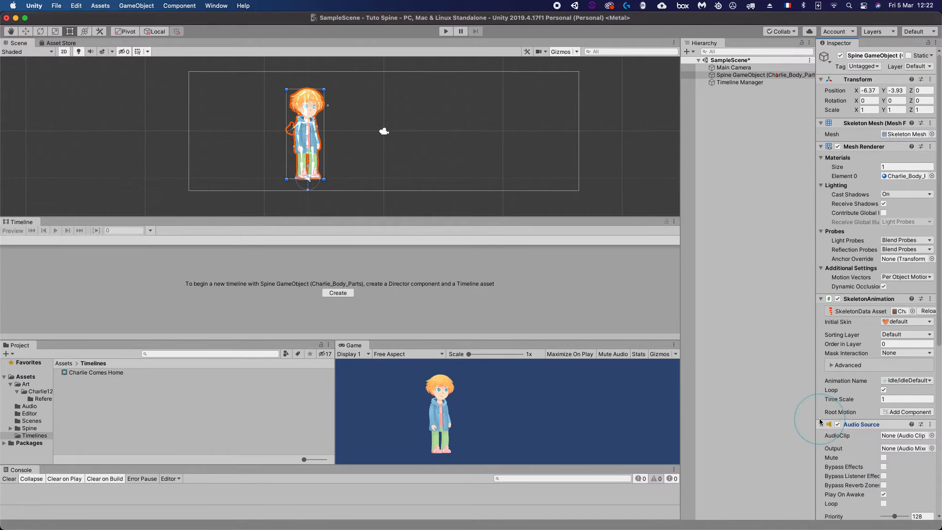
scroll(849, 419, "down", 10)
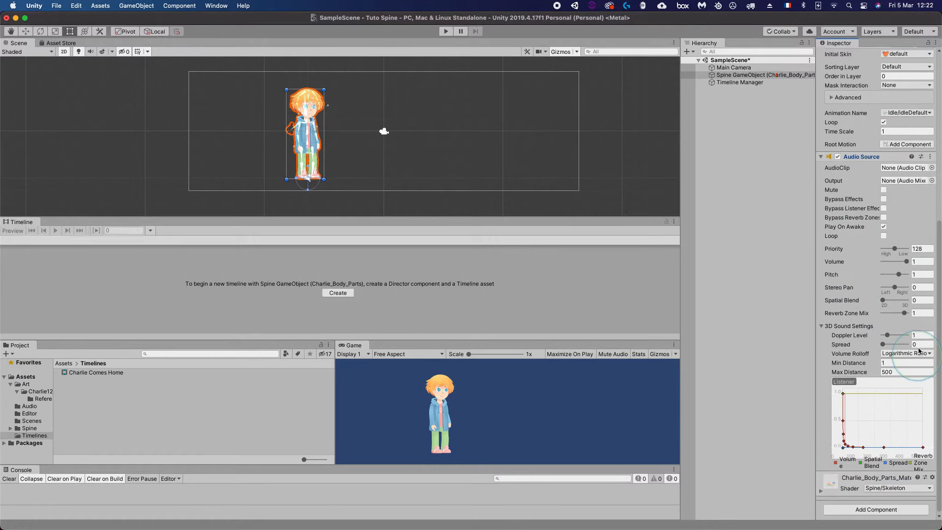
left_click(821, 157)
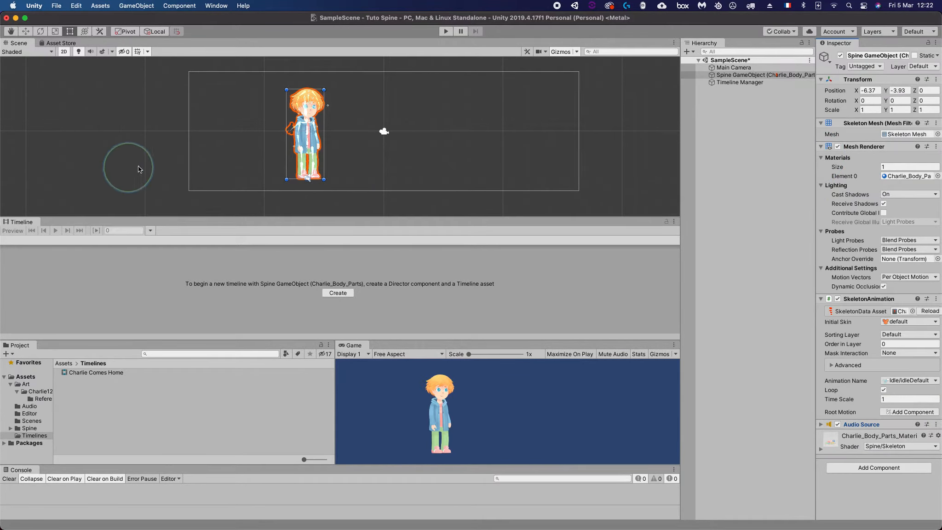
left_click(821, 424)
left_click(822, 424)
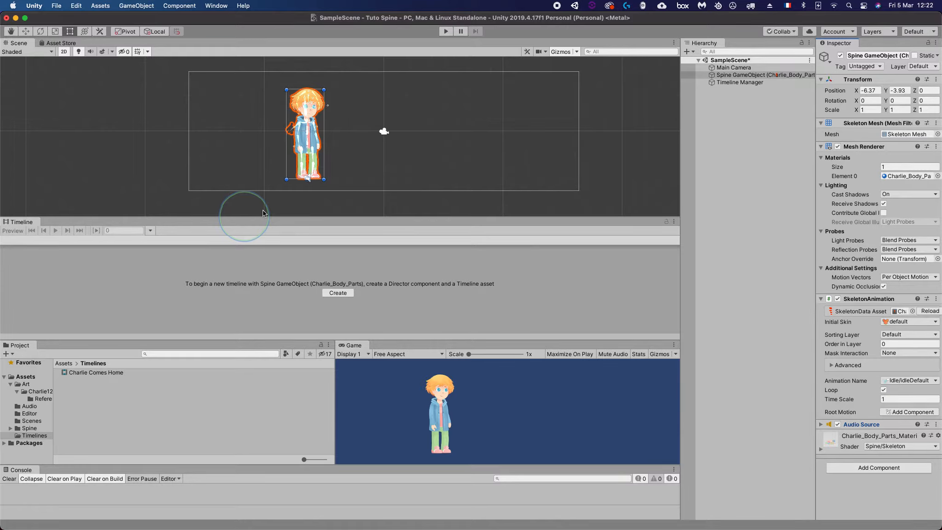
- Bind the timeline's audio track to the Audio Source of Spine GameObject (Charlie_Body_Parts)
left_click(745, 82)
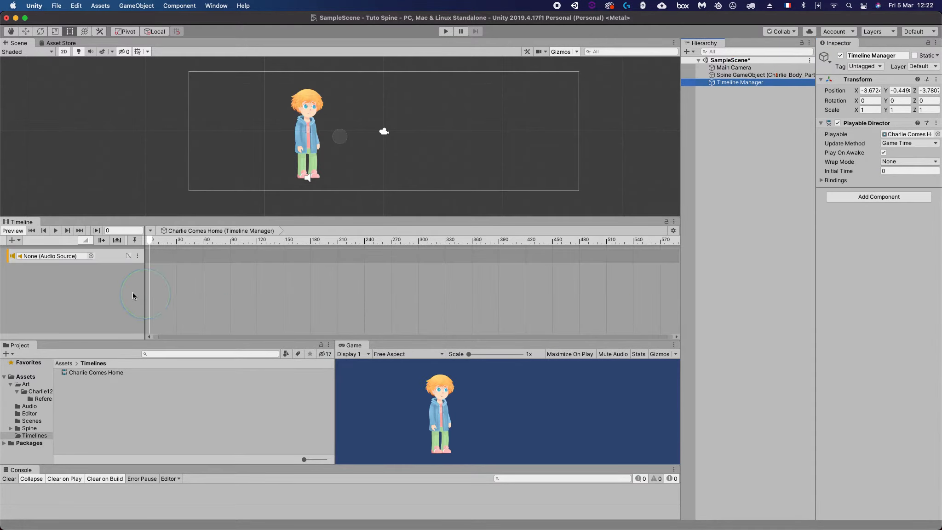
left_click(91, 257)
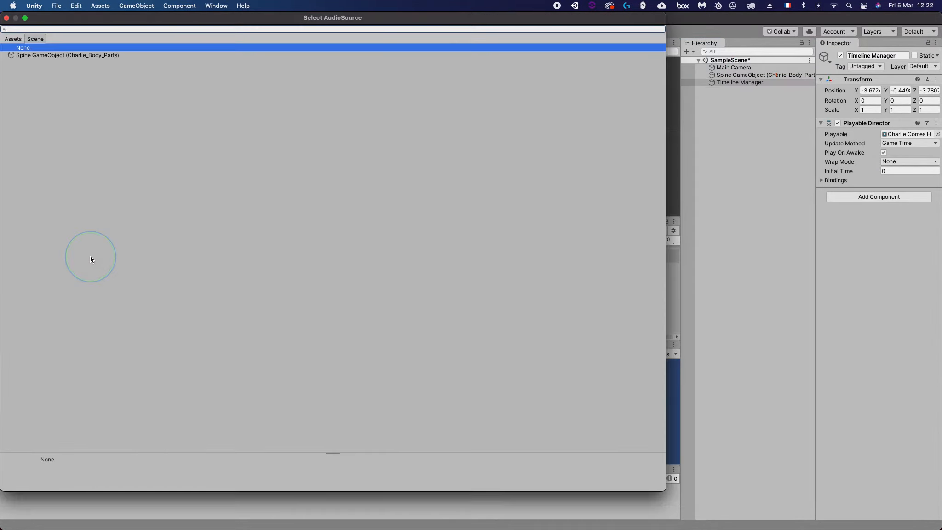
left_click(47, 55)
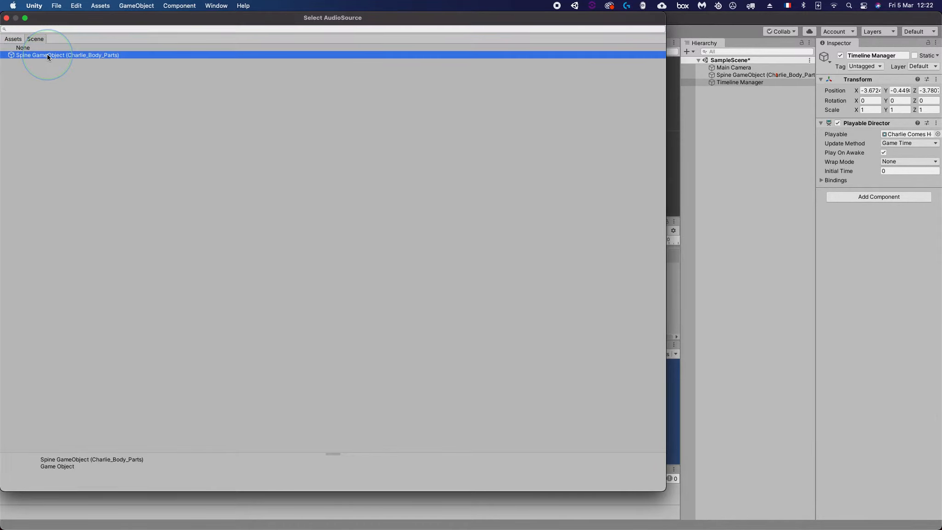
double_click(47, 55)
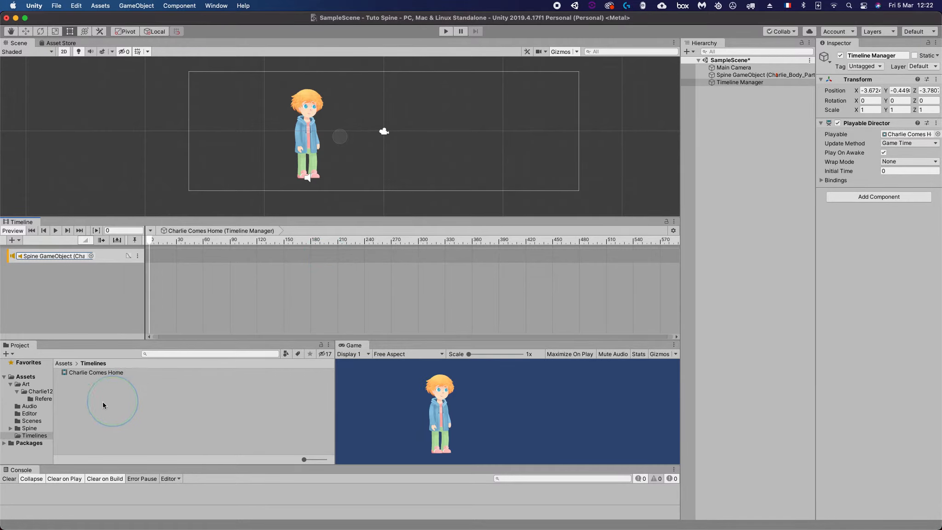
- Place the clips KITCHEN_ENTRY_0010 to KITCHEN_ENTRY_0040 from the Audio folder on the audio track, starting the first at frame 0
left_click(30, 406)
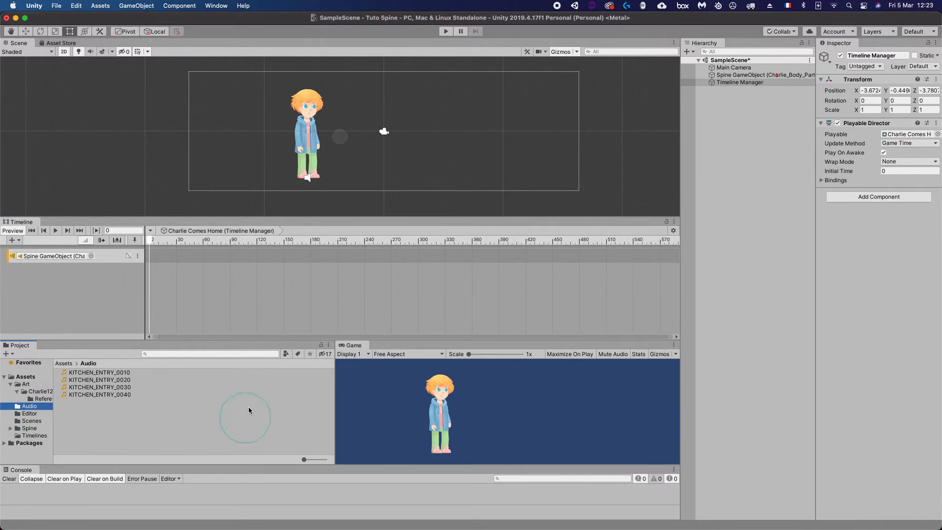
left_click(101, 372)
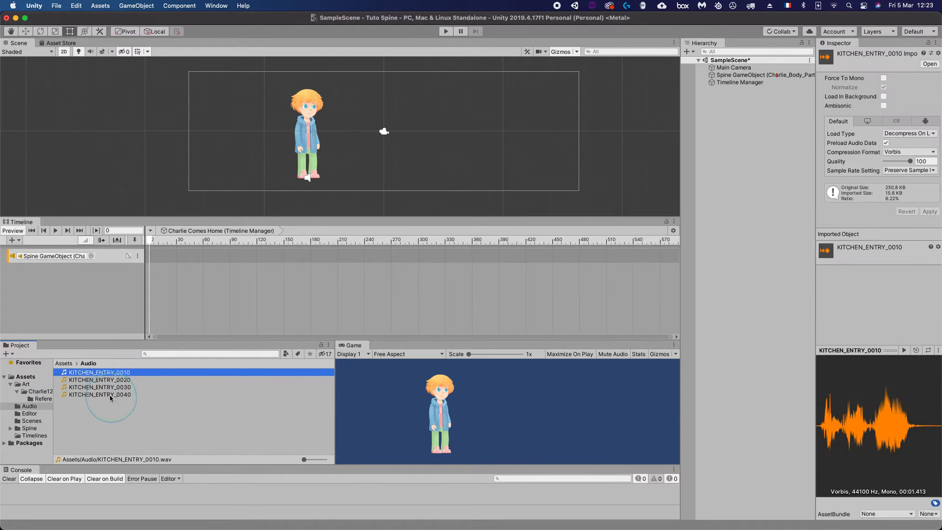
left_click(109, 380)
left_click(109, 388)
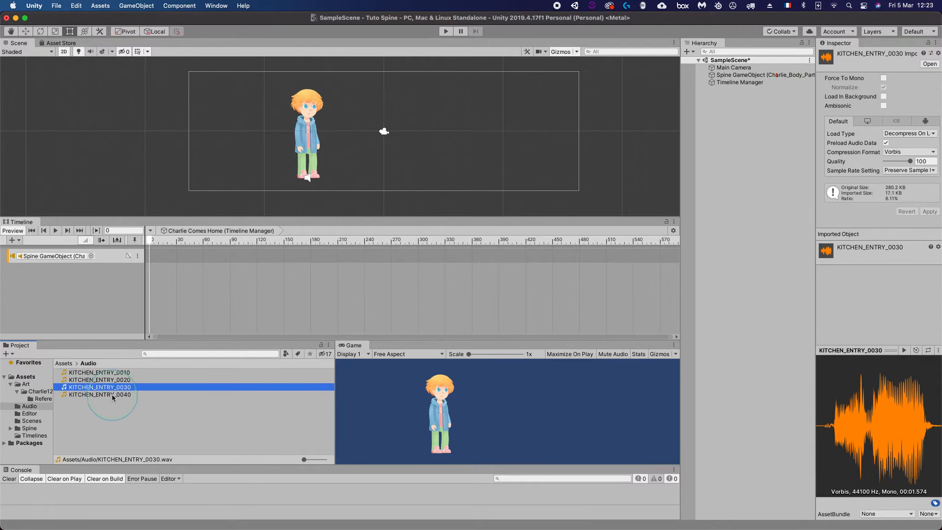
left_click(111, 395)
left_click(104, 373)
left_click(110, 394, "shift")
left_click_drag(110, 394, 174, 254)
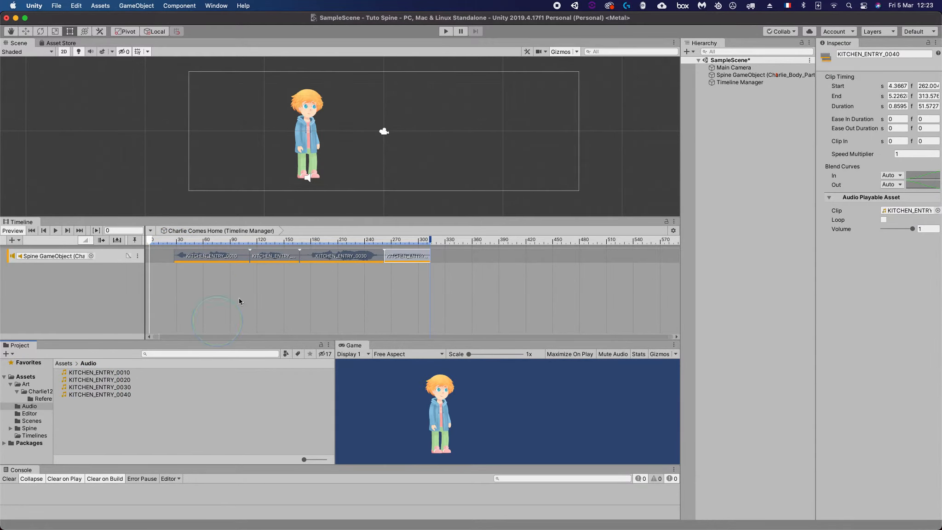
left_click_drag(216, 259, 191, 259)
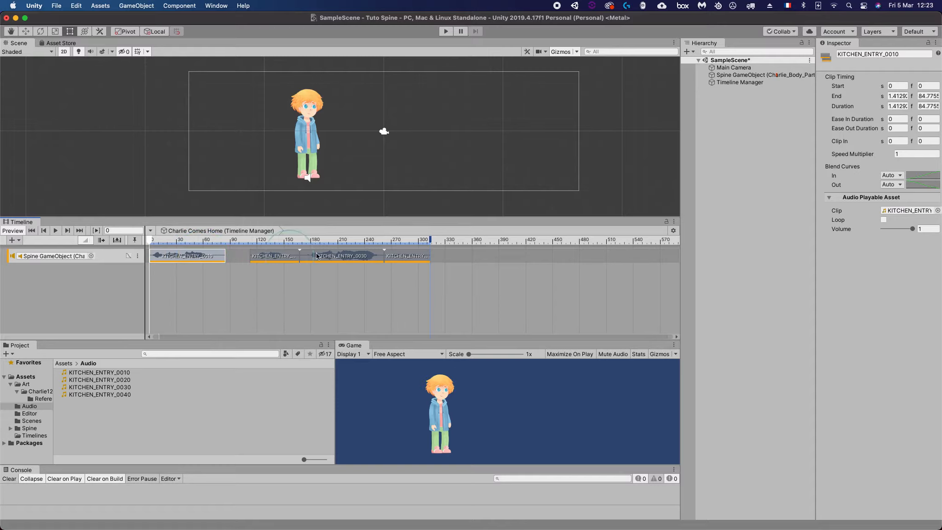
- Arrange the clips KITCHEN_ENTRY_0010 to KITCHEN_ENTRY_0040 back to back without gaps on the audio track, starting from frame 0
left_click(408, 253)
left_click_drag(407, 252, 507, 253)
left_click_drag(368, 255, 421, 255)
left_click_drag(295, 256, 341, 256)
left_click_drag(210, 256, 189, 257)
left_click(254, 317)
left_click_drag(331, 257, 288, 257)
left_click_drag(391, 257, 314, 257)
left_click_drag(469, 257, 345, 260)
- Play the timeline from several points to listen to the sequence of voice clips
left_click(55, 231)
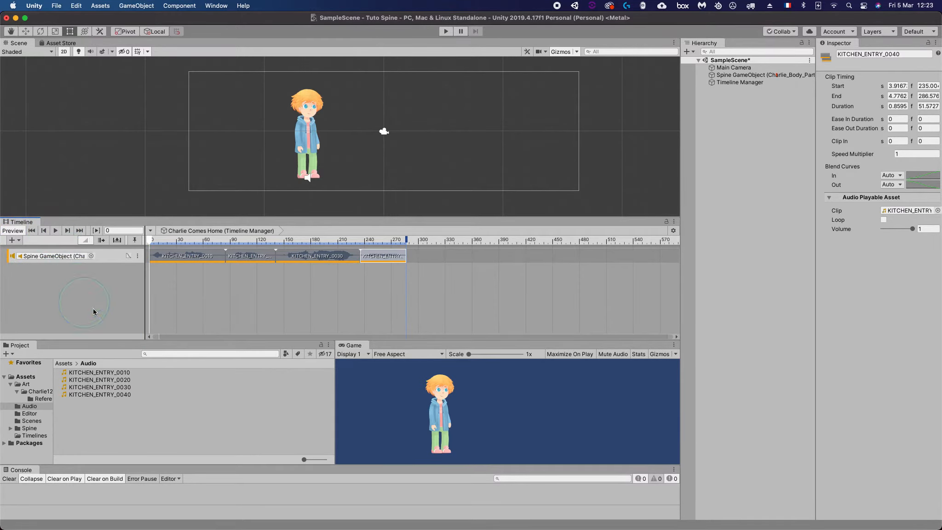
left_click(80, 262)
left_click(96, 291)
left_click(55, 233)
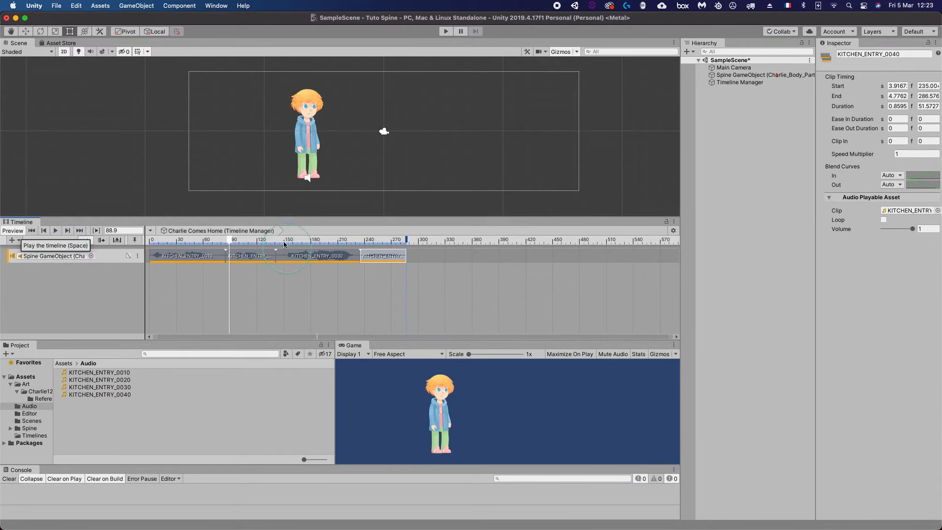
left_click_drag(230, 240, 136, 256)
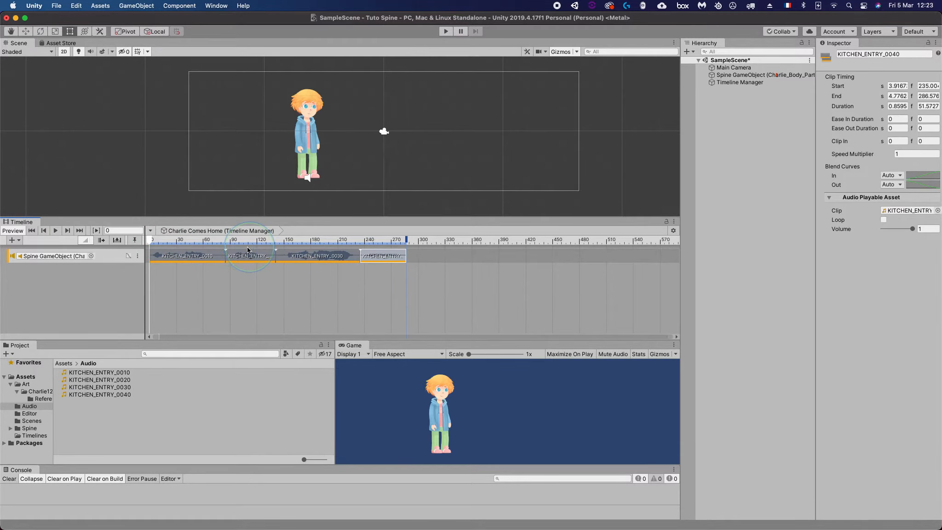
left_click_drag(150, 241, 109, 251)
left_click(55, 231)
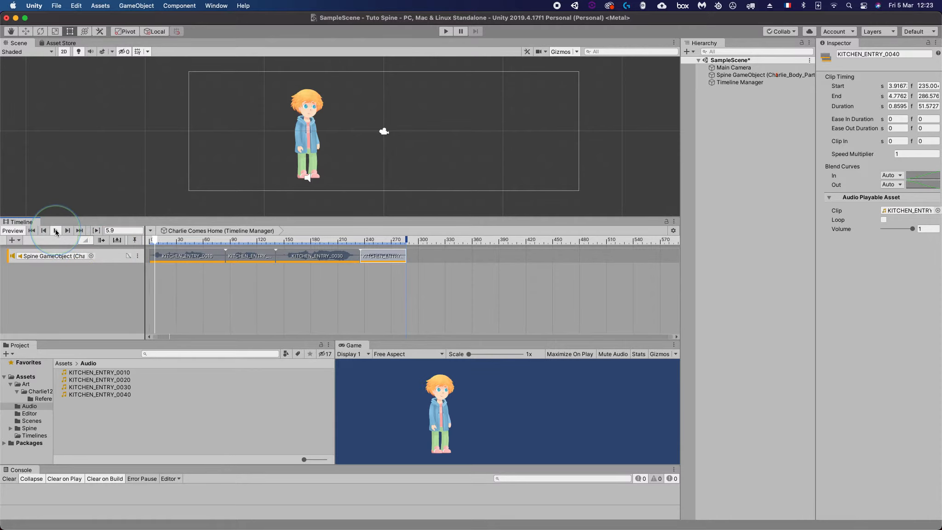
left_click(55, 231)
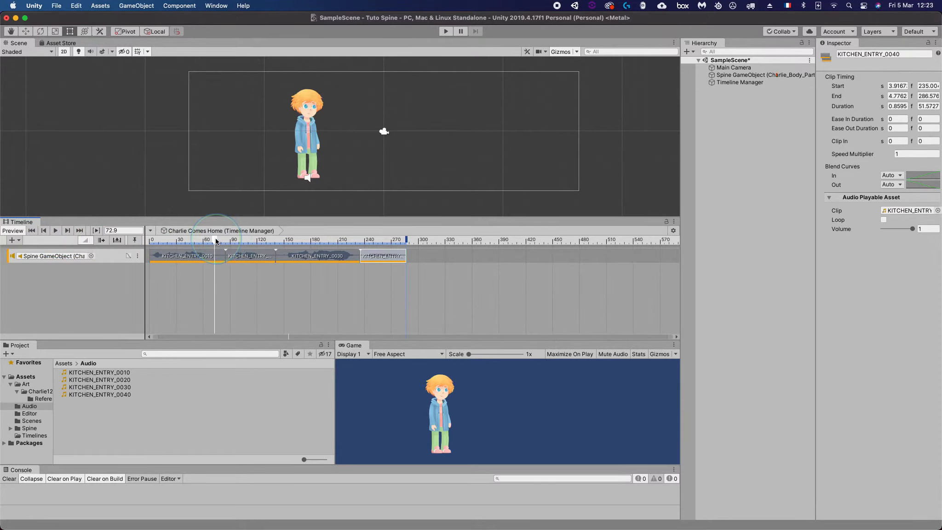
left_click(228, 234)
left_click(56, 231)
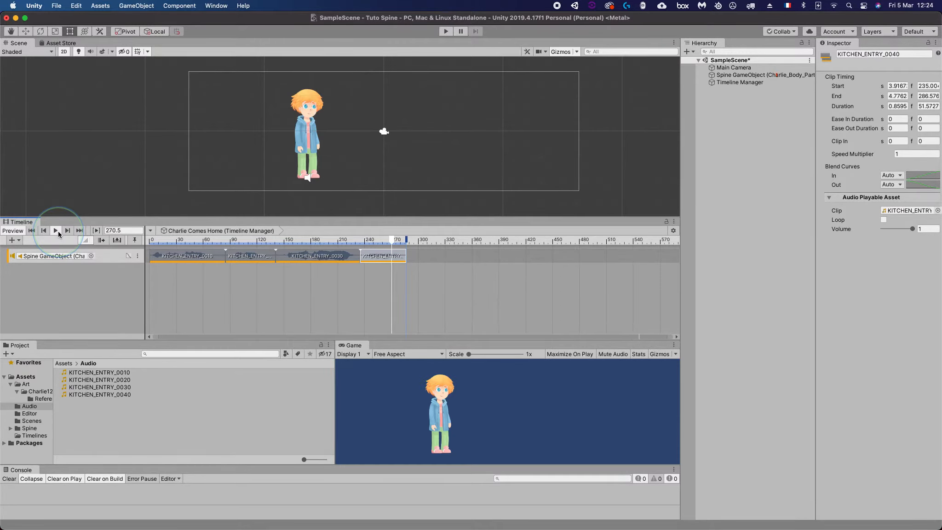
left_click(56, 231)
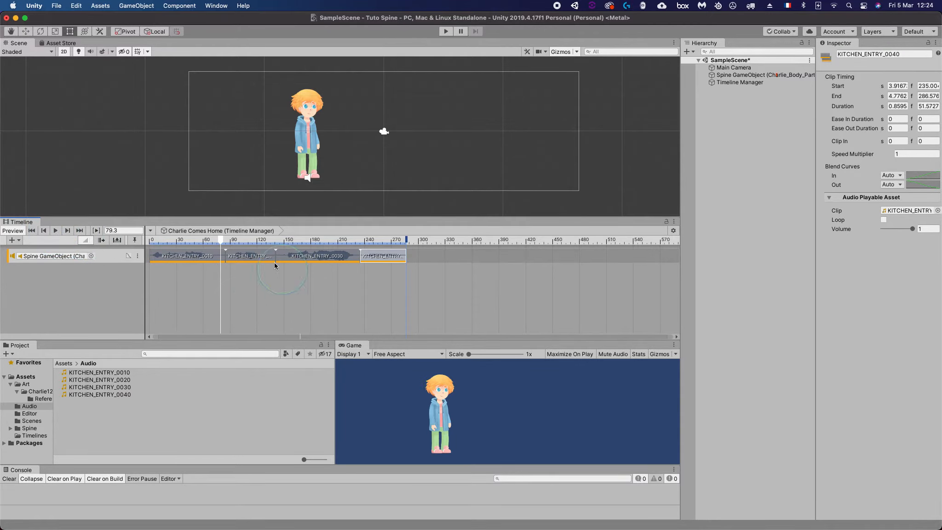
- Return the playhead to frame 0 and save the scene
left_click_drag(219, 243, 140, 251)
key("super+s")
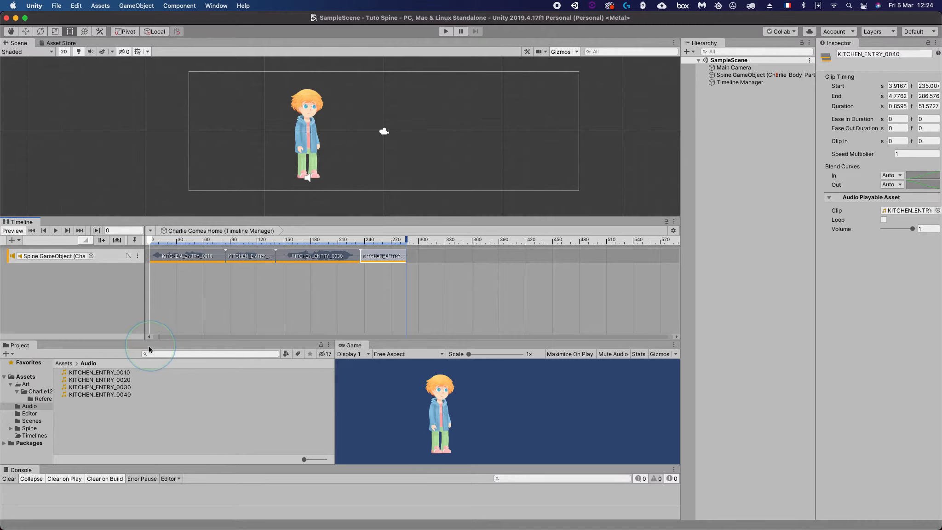
- Add a Spine Animation State Track to the timeline and bind it to Spine GameObject (Charlie_Body_Parts)
right_click(100, 285)
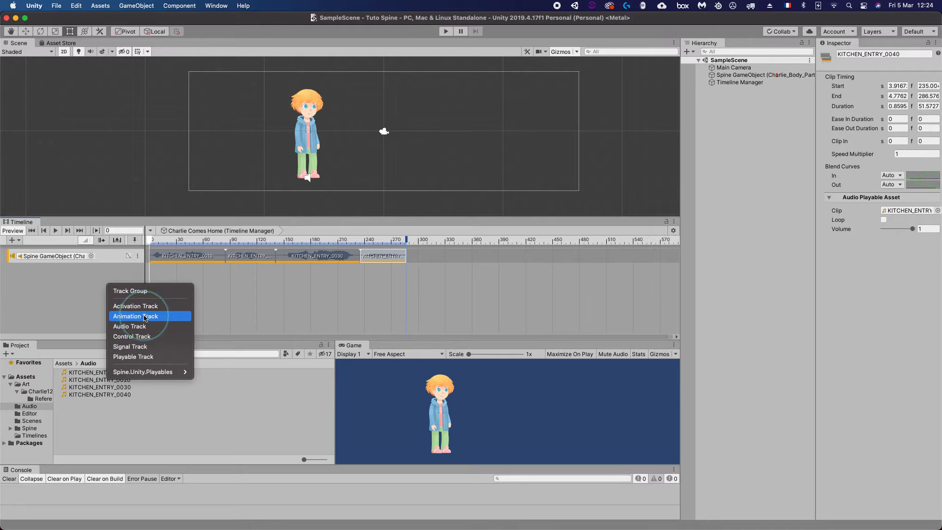
mouse_move(128, 374)
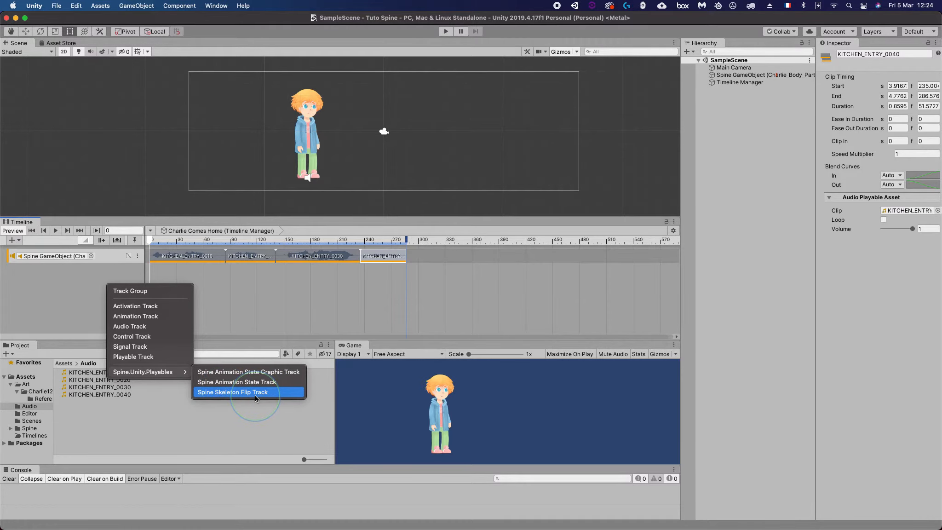
left_click(234, 383)
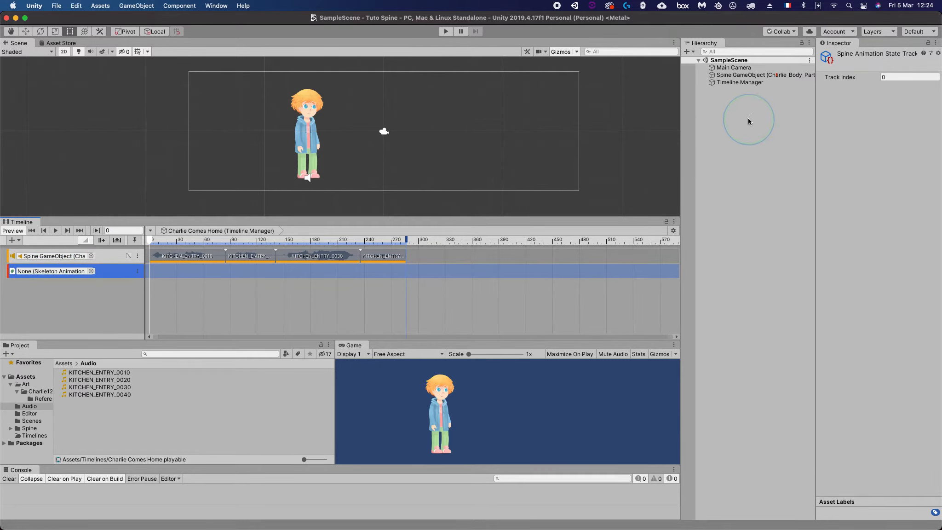
left_click(733, 76)
left_click_drag(734, 76, 153, 266)
left_click(92, 271)
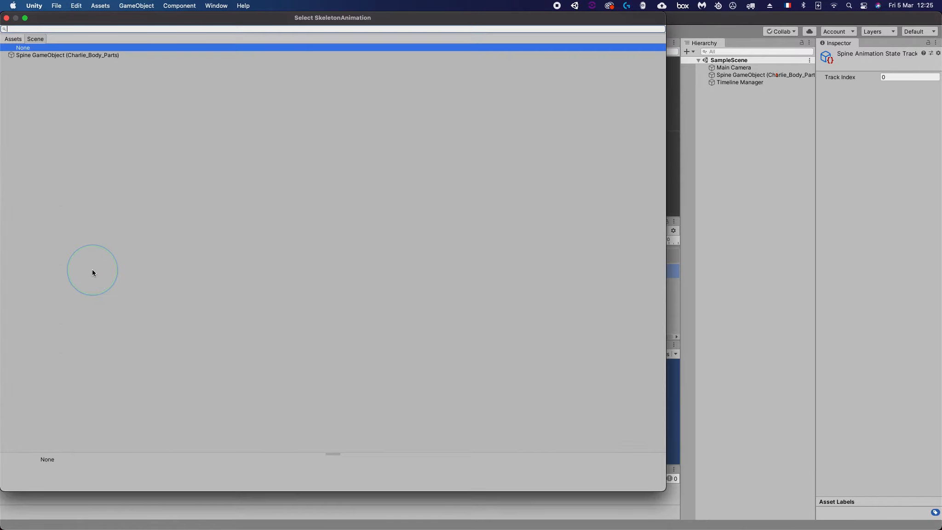
double_click(51, 55)
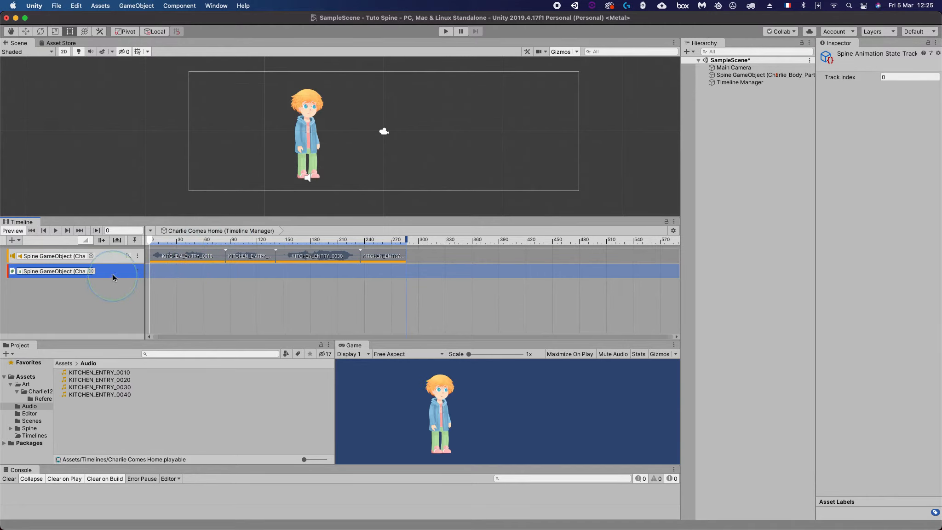
- Place the Cinematic_Introduction animation from Charlie125's ReferenceAssets folder on the Spine animation track, starting at frame 0
right_click(175, 269)
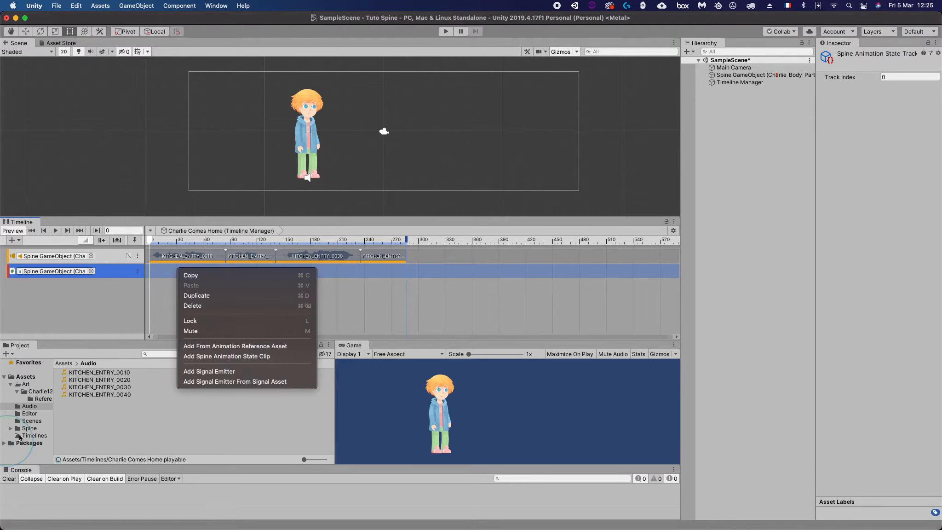
left_click(80, 418)
left_click(44, 400)
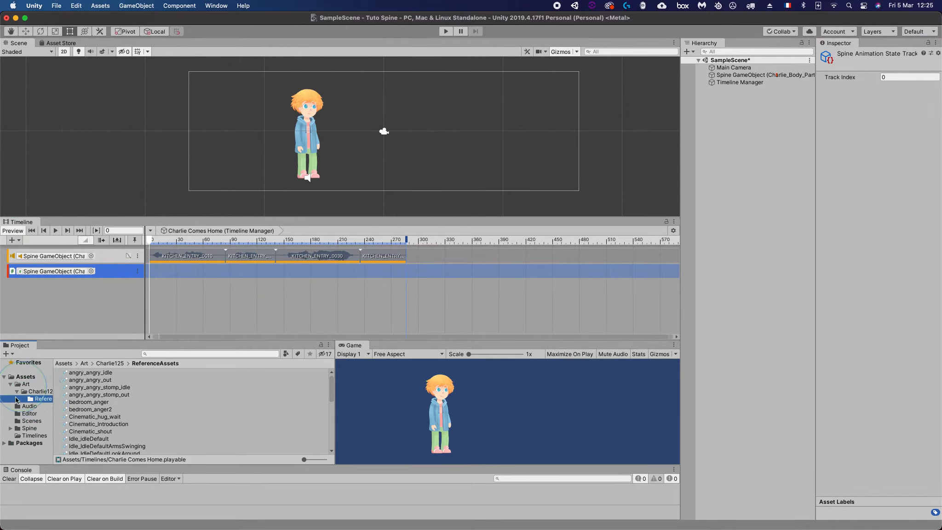
scroll(110, 405, "down", 10)
scroll(132, 403, "up", 10)
scroll(117, 402, "down", 1)
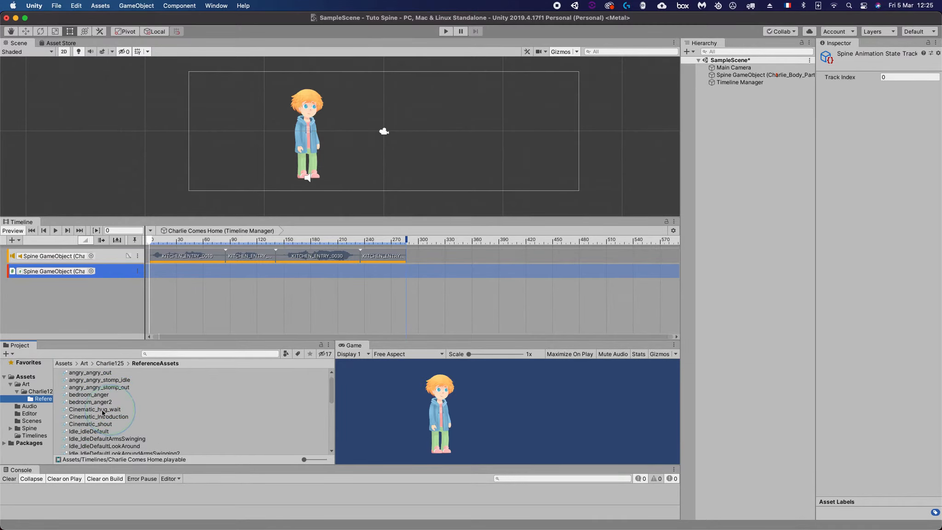
left_click_drag(91, 414, 175, 273)
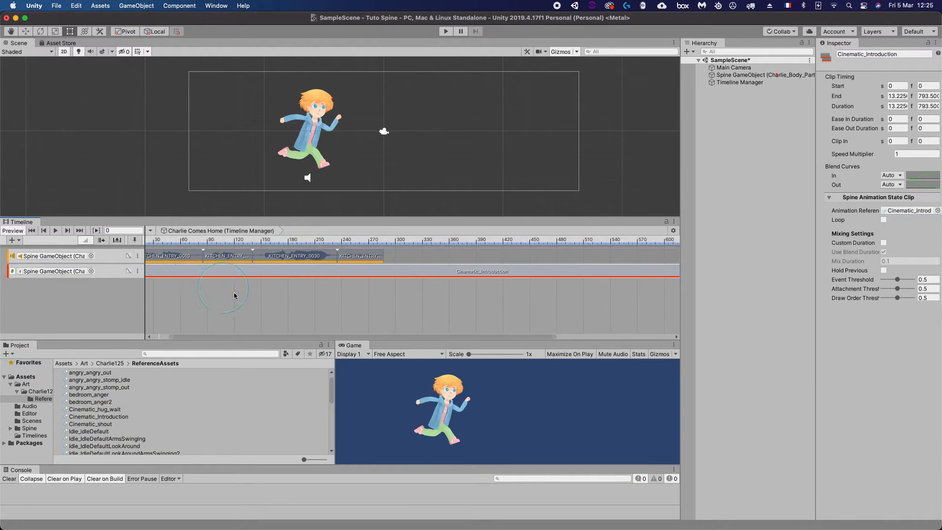
scroll(234, 292, "down", 3)
left_click(195, 271)
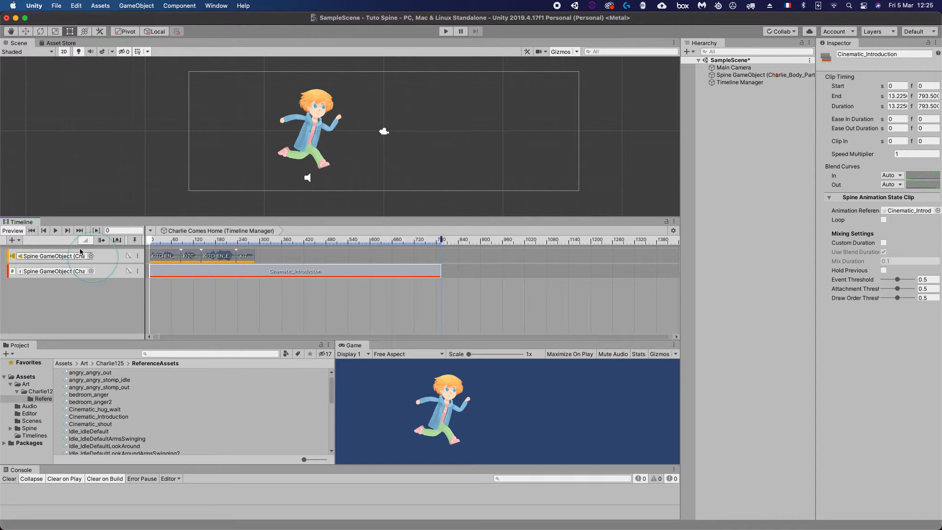
- Play the timeline to compare the Cinematic_Introduction animation with the voice clips, and return the playhead to frame 0
left_click(56, 232)
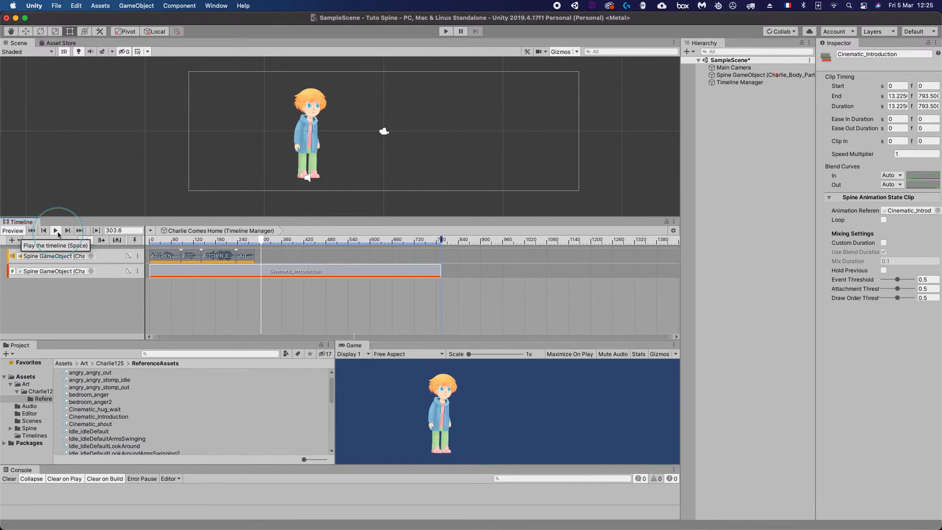
left_click(282, 239)
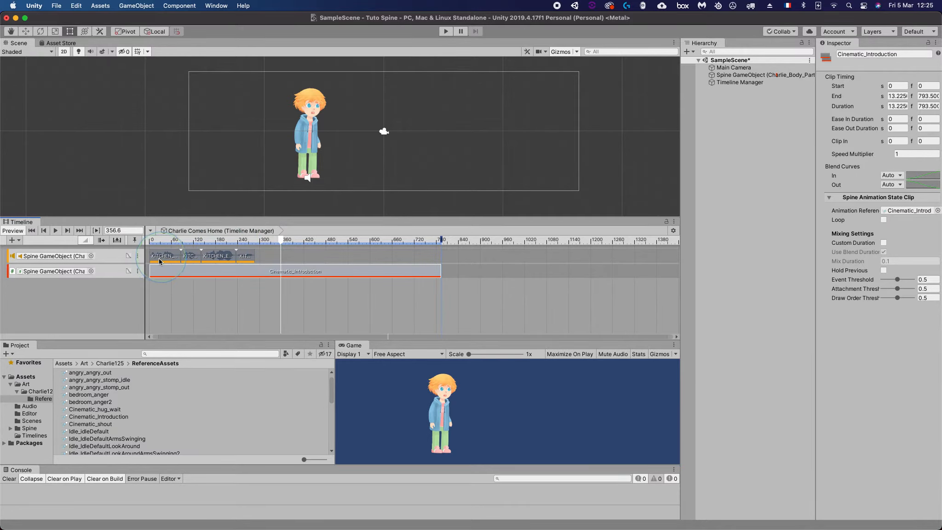
left_click_drag(281, 241, 137, 250)
- Shift all four voice clips together to start at frame 111, matching Charlie's first speaking gesture
scroll(165, 242, "up", 2)
scroll(155, 241, "down", 1)
mouse_move(147, 242)
left_mouse_down()
mouse_move(198, 240)
mouse_move(180, 258)
mouse_move(218, 256)
mouse_move(185, 259)
mouse_move(189, 244)
mouse_move(242, 257)
left_mouse_up()
left_click(299, 251)
scroll(198, 258, "up", 10)
left_click(165, 243)
left_click(190, 238)
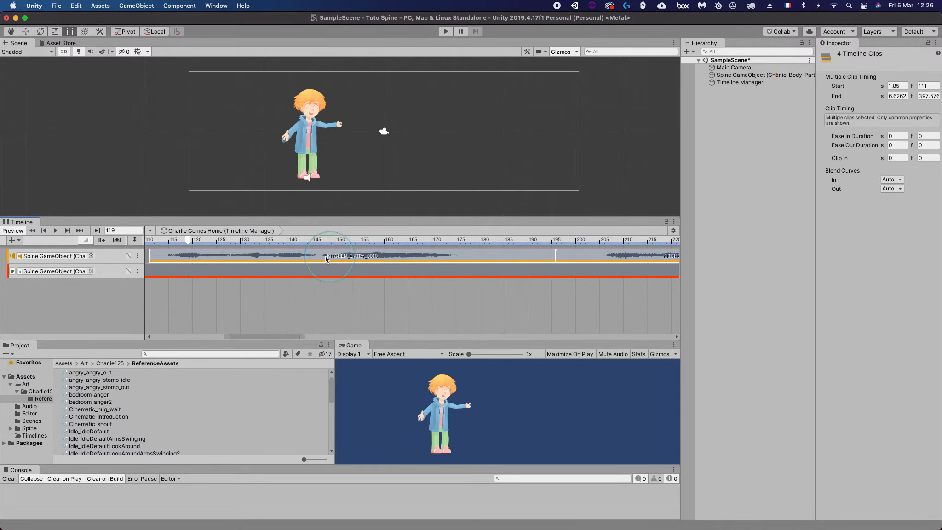
- Move the clips KITCHEN_ENTRY_0020 to KITCHEN_ENTRY_0040 together to start at frame 301, and play them back to check the sync
scroll(328, 258, "down", 5)
left_click_drag(283, 242, 601, 251)
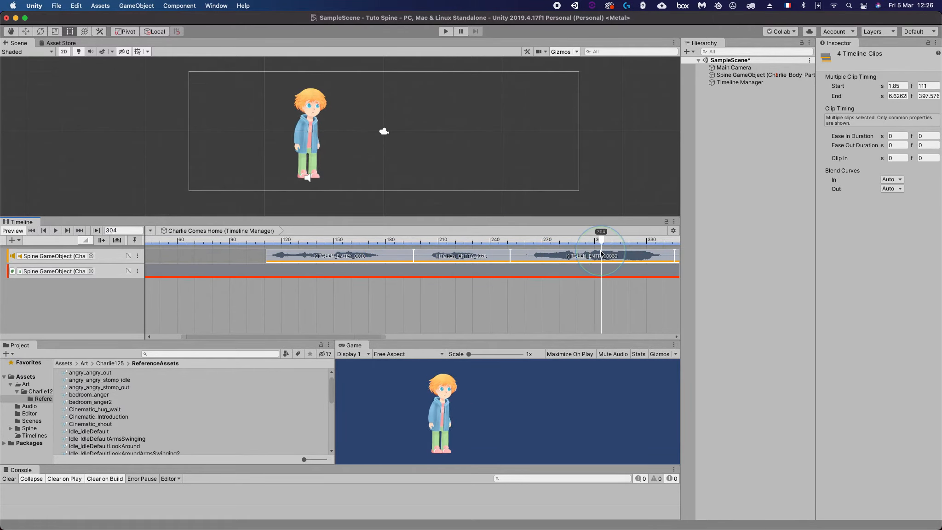
scroll(599, 287, "down", 2)
middle_click_drag(586, 297, 407, 295)
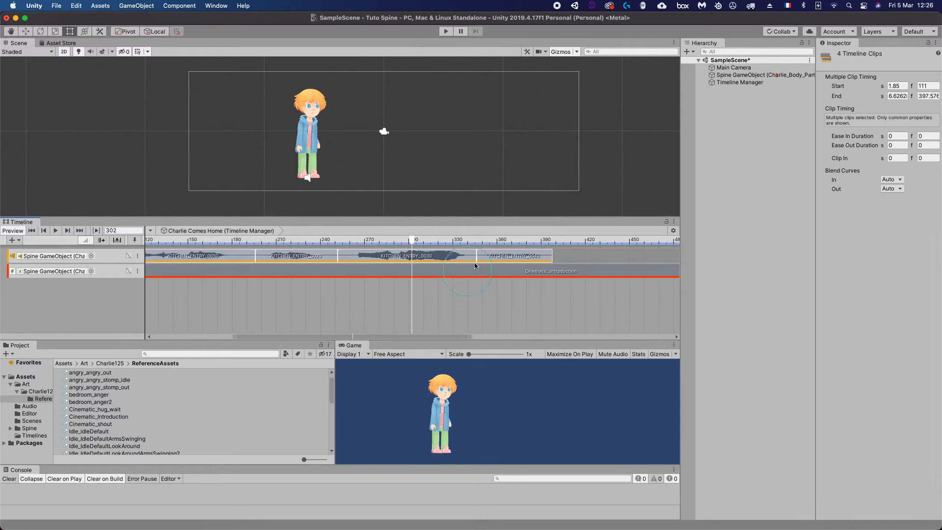
left_click(221, 257, "super")
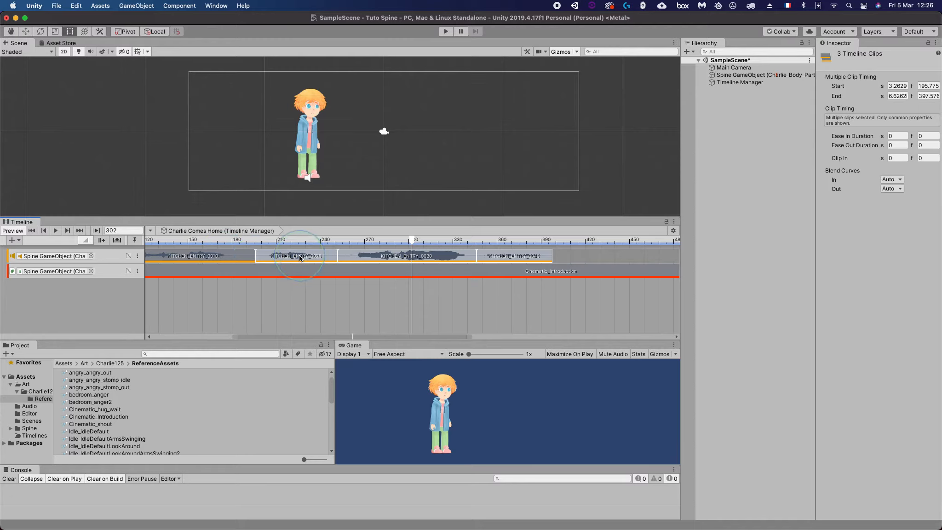
left_click_drag(295, 258, 450, 245)
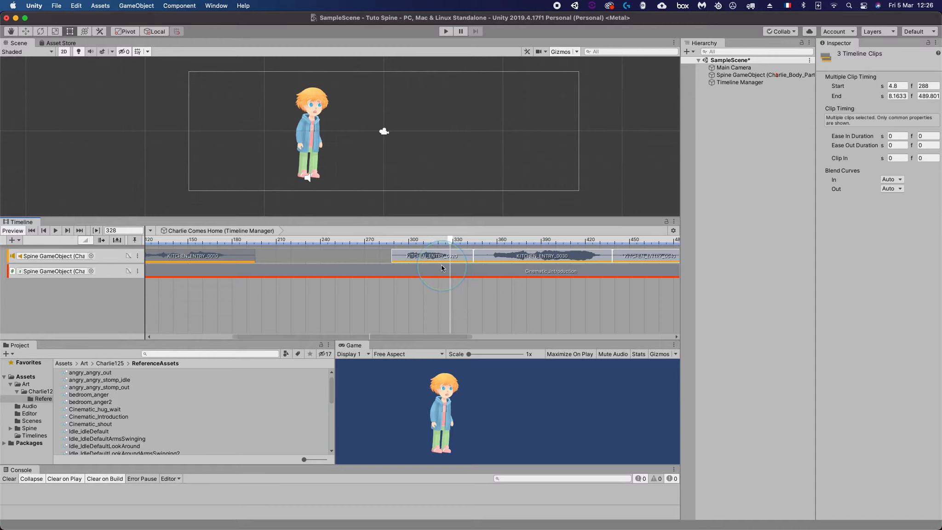
scroll(434, 260, "up", 3)
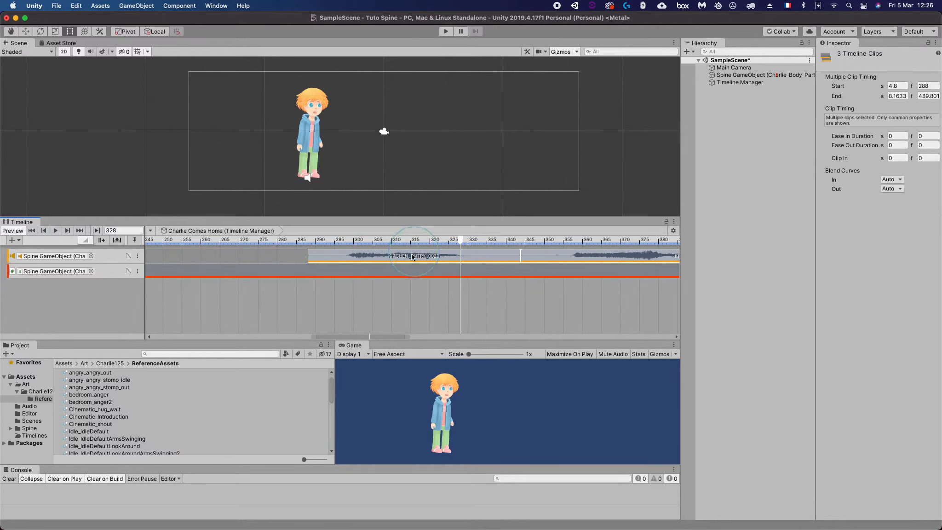
left_click_drag(412, 257, 382, 251)
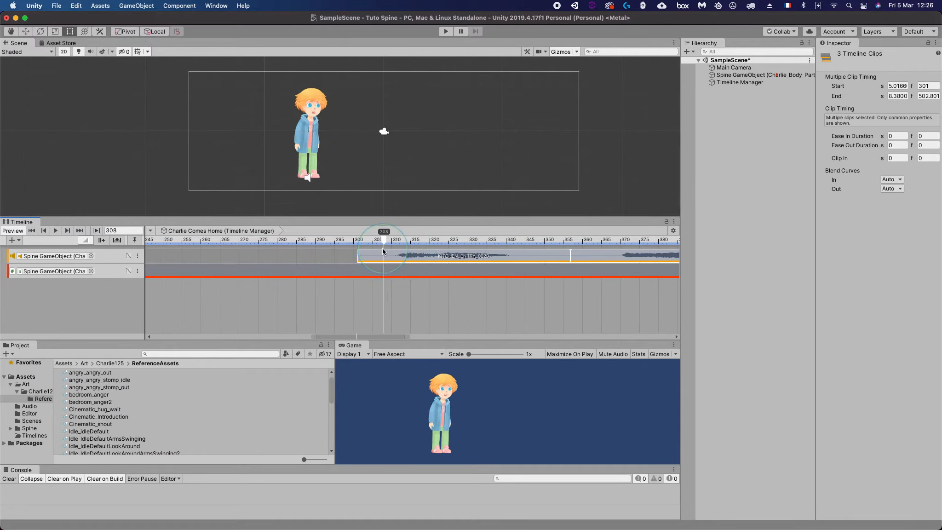
left_click(56, 230)
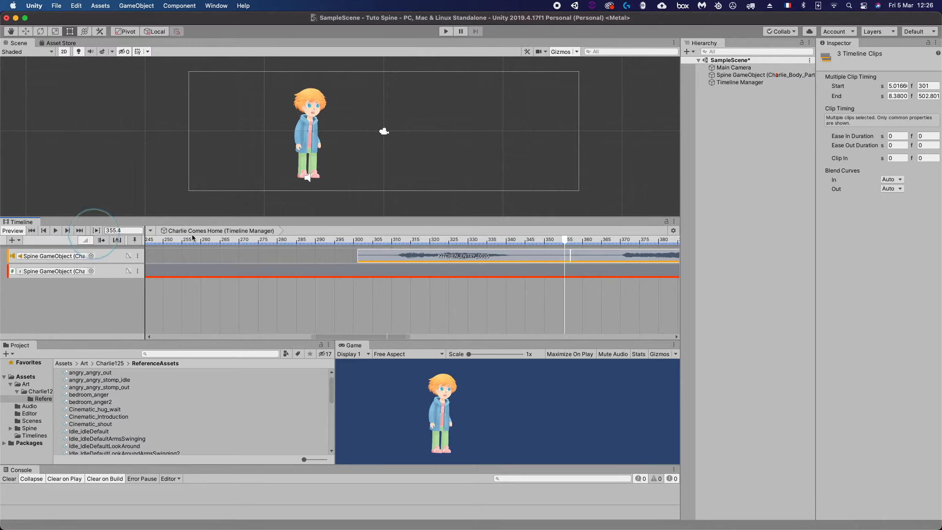
left_click(341, 238)
left_click(56, 230)
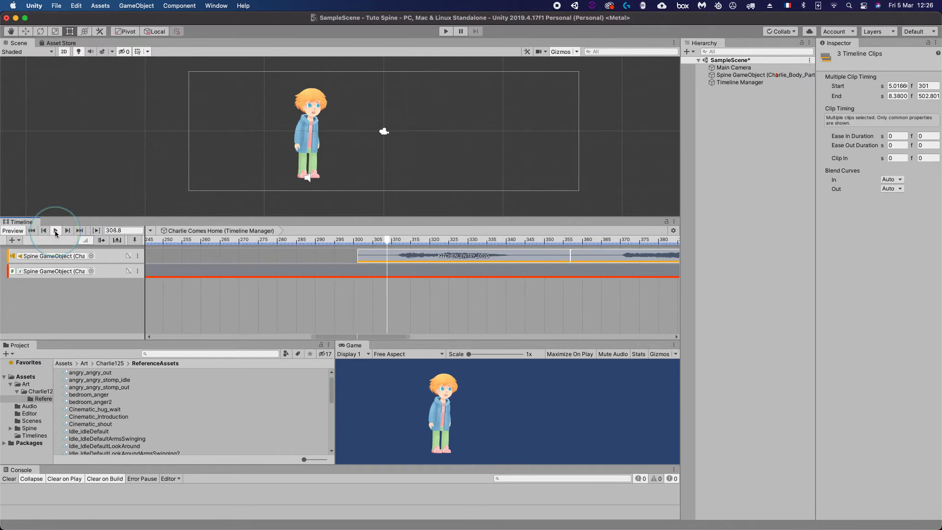
- Move KITCHEN_ENTRY_0030 and KITCHEN_ENTRY_0040 together to start at frame 504, and play them against the animation
scroll(529, 268, "down", 3)
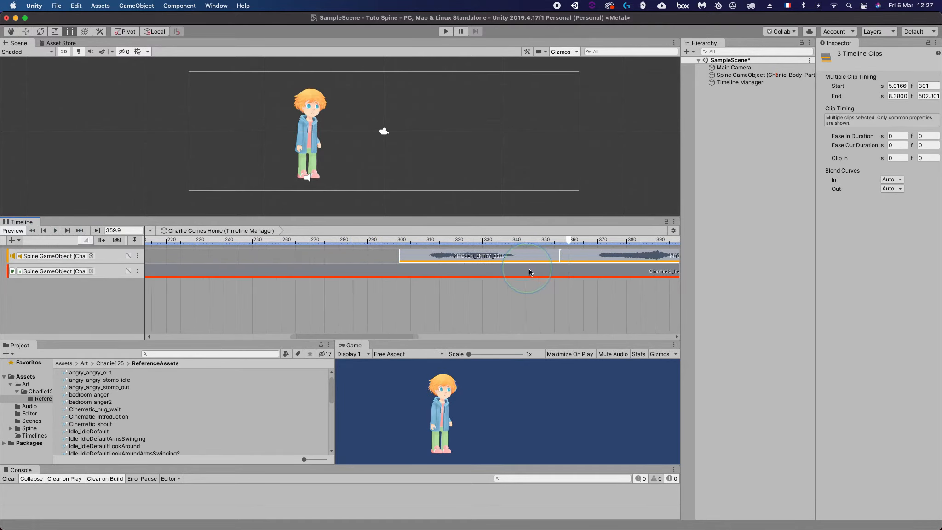
left_click_drag(412, 337, 506, 337)
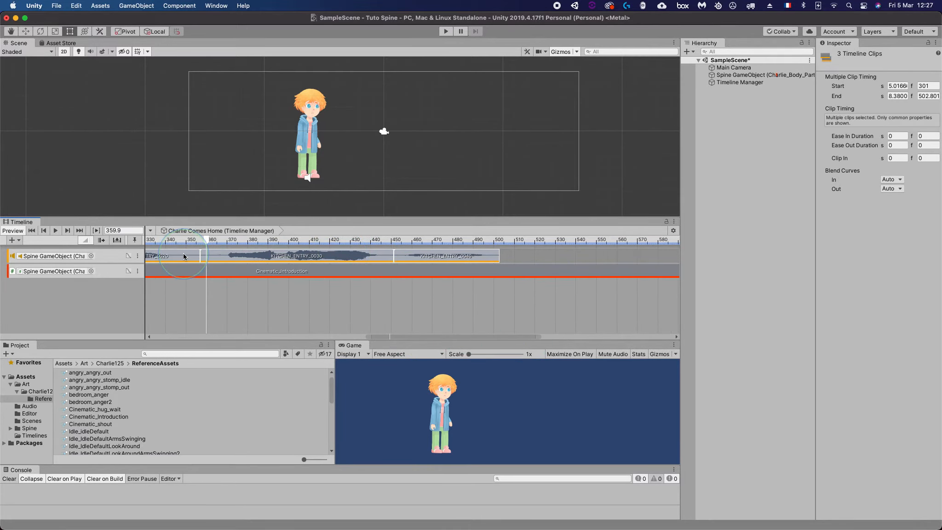
left_click_drag(228, 243, 544, 243)
left_click_drag(341, 256, 511, 242)
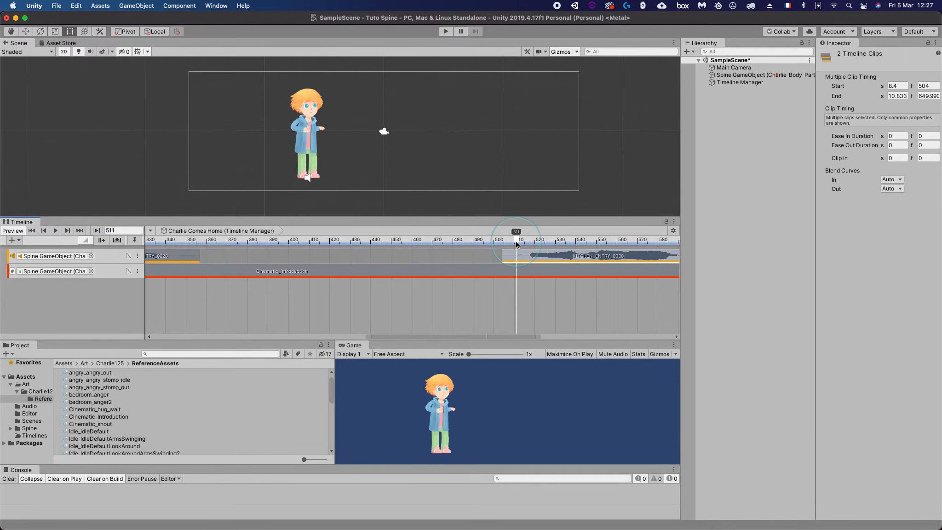
left_click(56, 231)
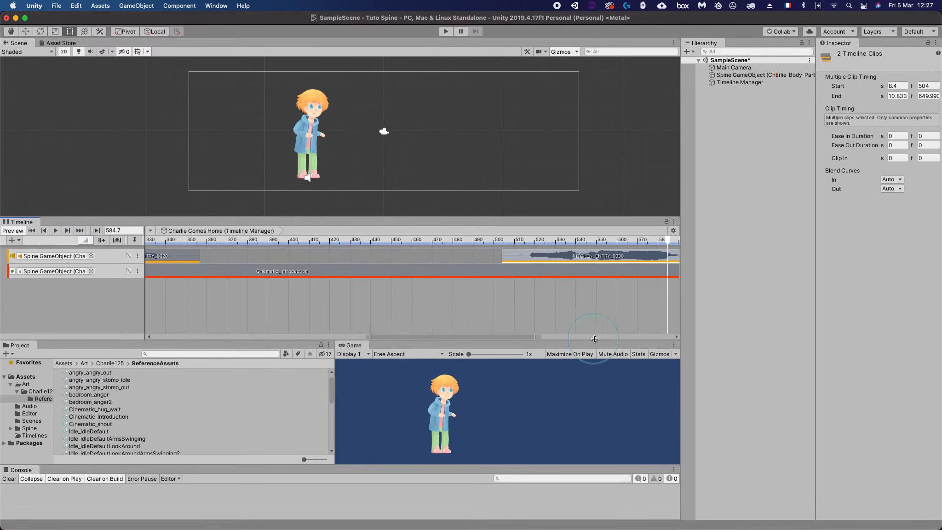
- Move the KITCHEN_ENTRY_0040 clip to start at frame 713, and play it against the end of the animation
left_click_drag(537, 337, 620, 336)
scroll(560, 315, "down", 6)
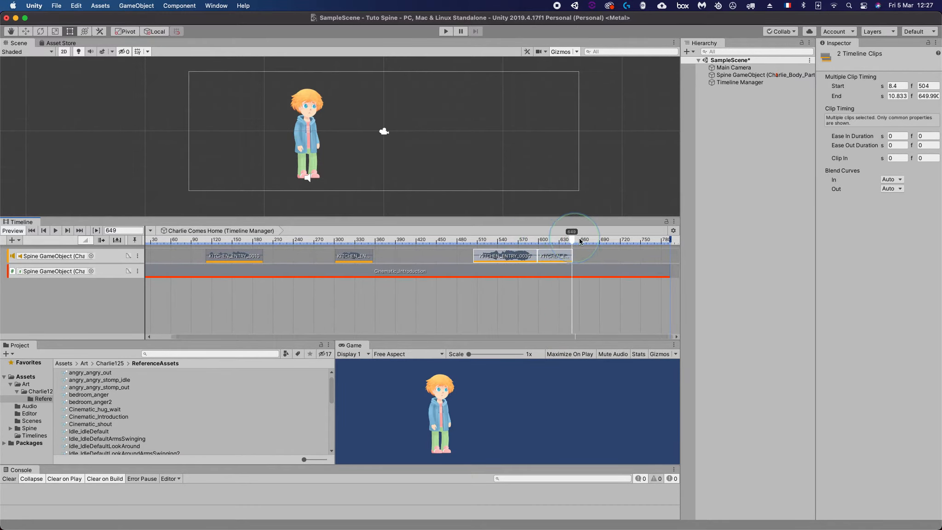
left_click(498, 256)
left_click_drag(558, 255, 618, 244)
left_click(621, 243)
left_click(55, 230)
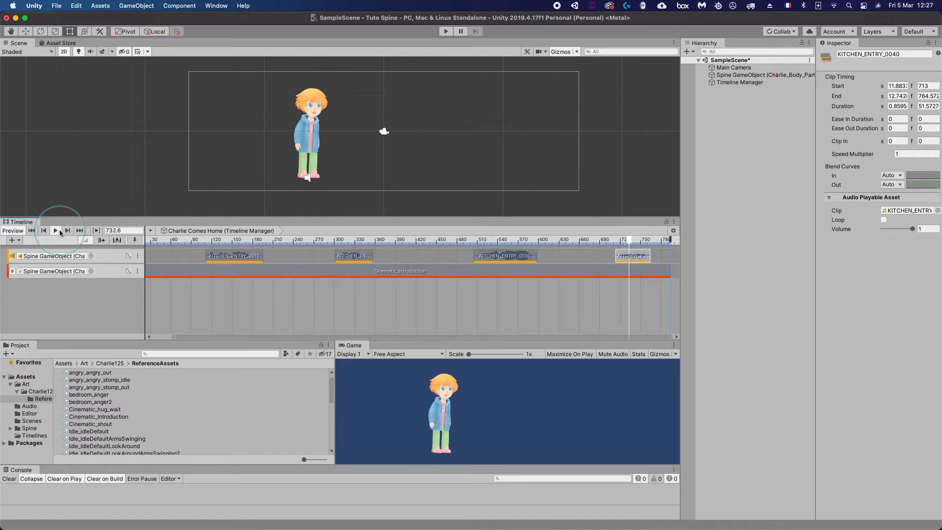
- Replay the end of the animation and move the KITCHEN_ENTRY_0040 clip to start at frame 718
left_click(591, 243)
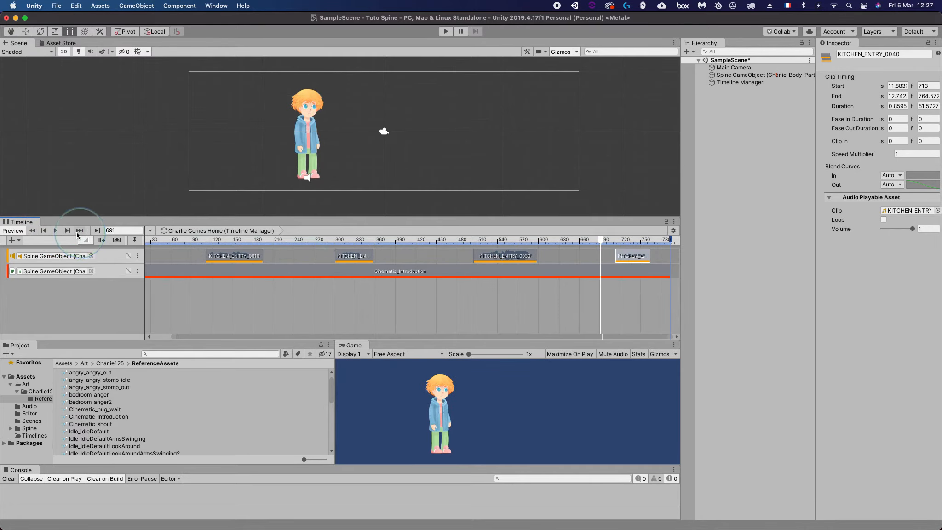
left_click(56, 231)
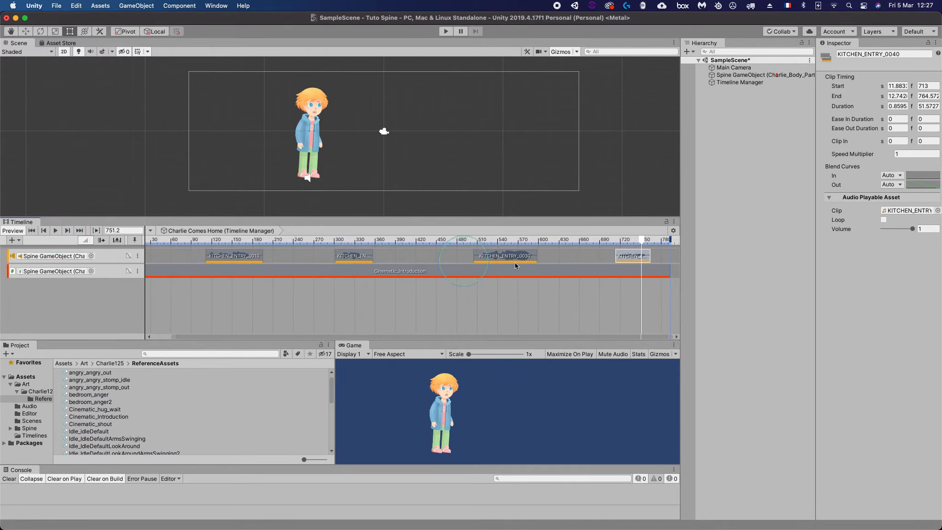
left_click_drag(631, 258, 95, 254)
left_click(56, 230)
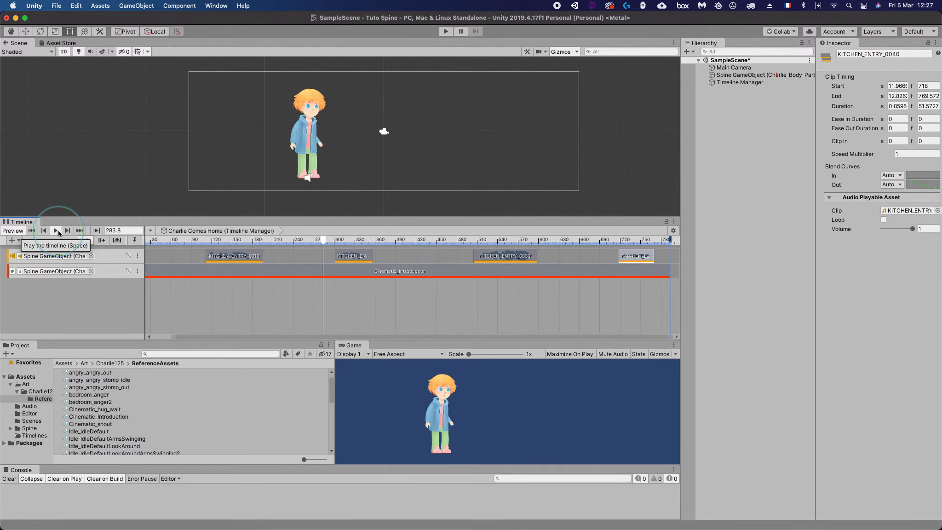
- Move the KITCHEN_ENTRY_0010 clip to start at frame 117, and play the timeline from shortly before it to check the sync
left_click(198, 241)
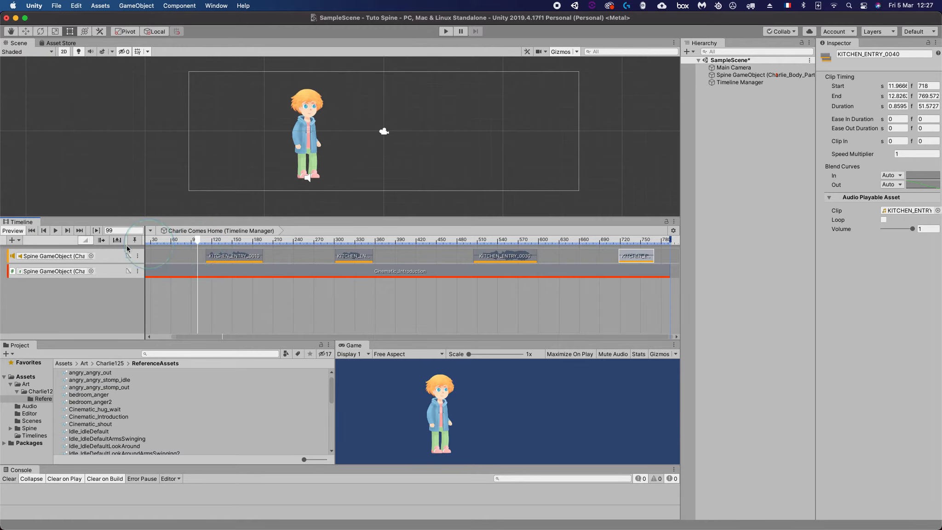
left_click(56, 230)
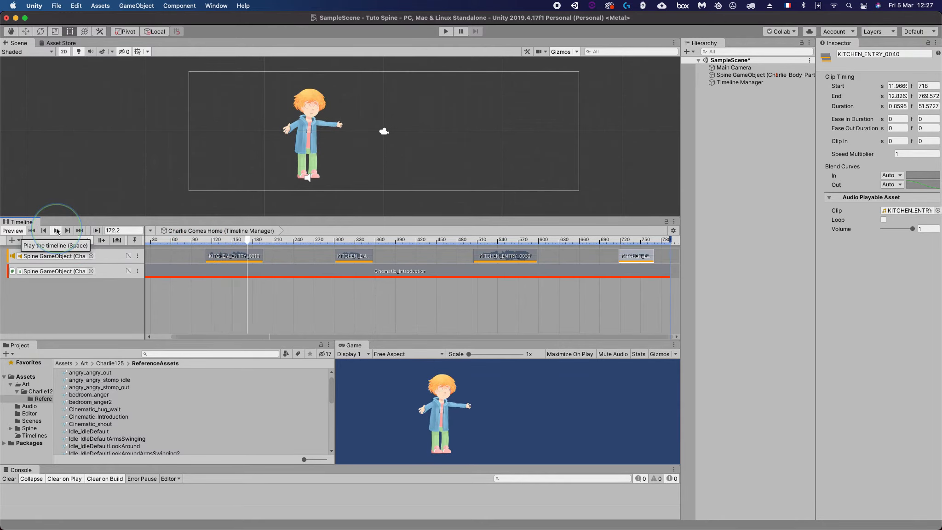
left_click_drag(226, 260, 230, 258)
left_click(197, 240)
left_click(57, 231)
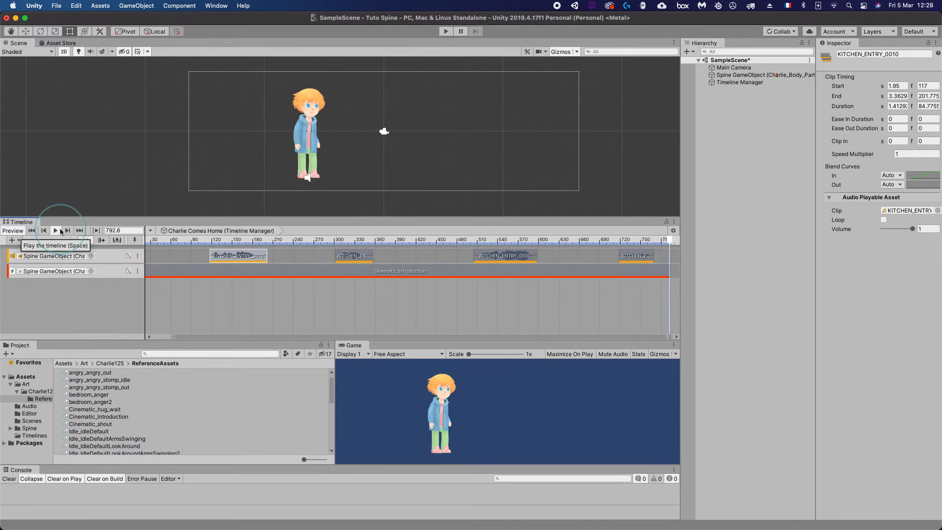
left_click(60, 230)
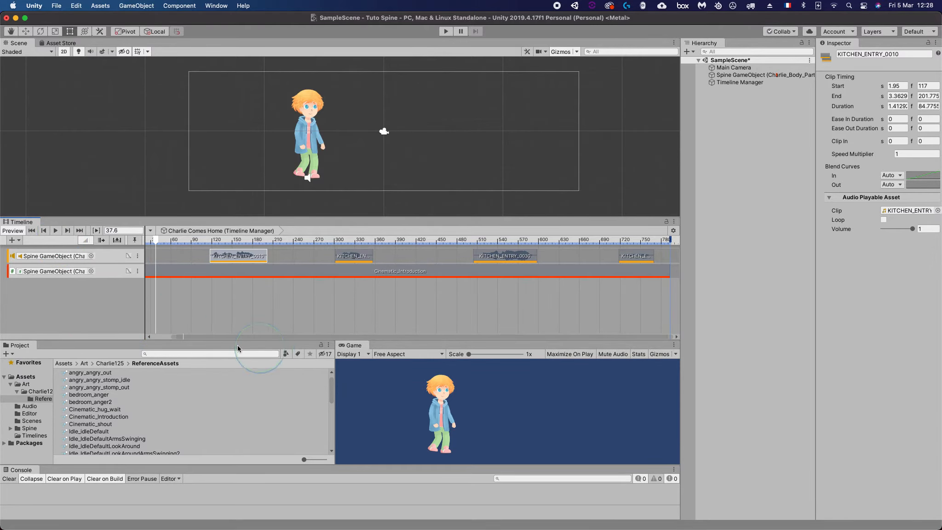
- Set the playhead to frame 0 and shift the four voice clips and Cinematic_Introduction together to start at frame 371
left_click_drag(229, 335, 168, 337)
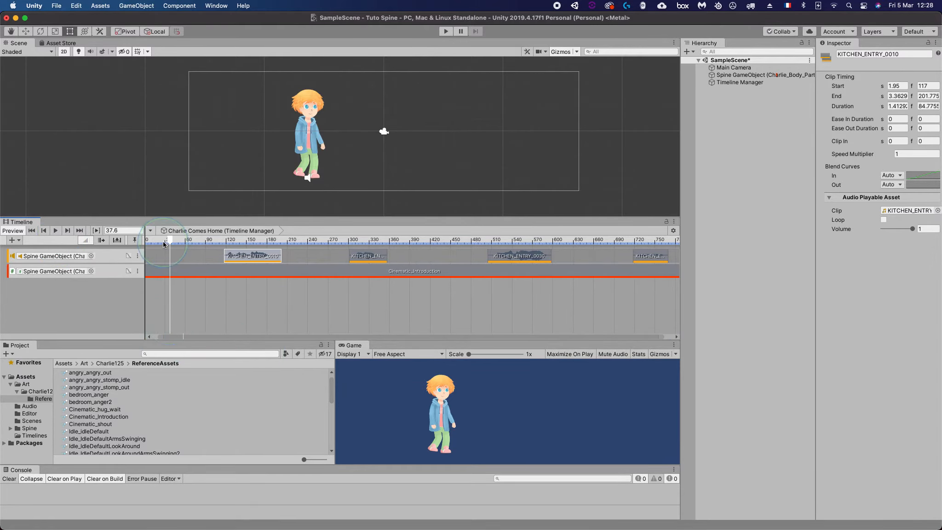
left_click_drag(168, 240, 147, 241)
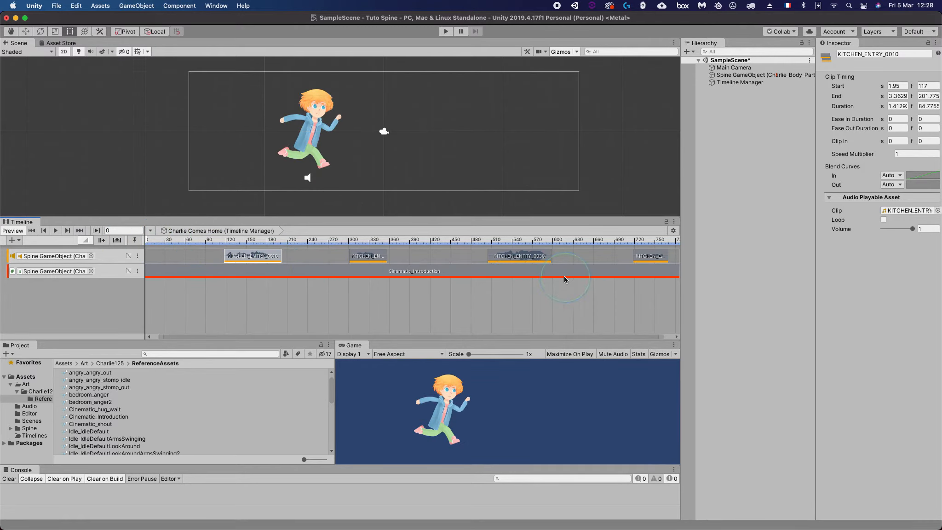
scroll(384, 281, "down", 5)
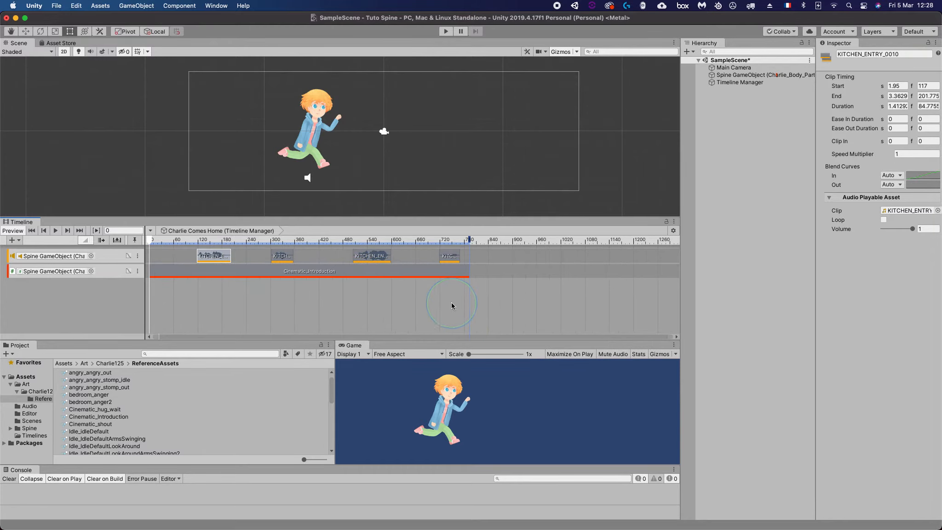
left_click_drag(483, 315, 150, 247)
left_click_drag(220, 270, 379, 274)
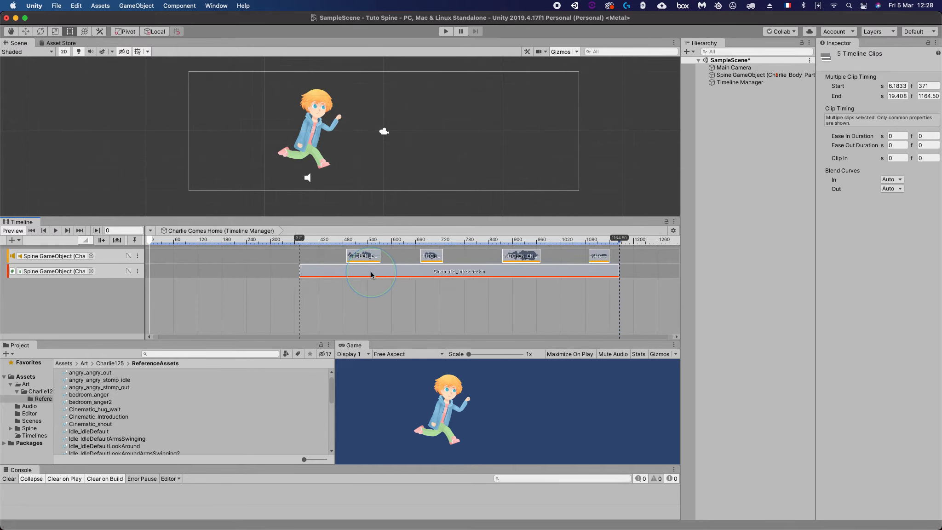
- Add the Moving_run animation from ReferenceAssets at frame 0 of the Spine animation track, and preview it
left_click(225, 276)
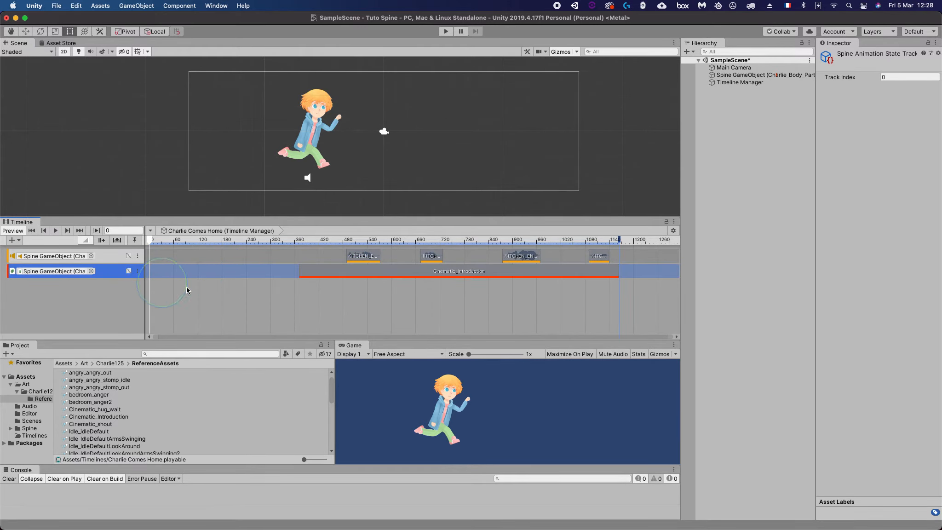
scroll(120, 408, "up", 1)
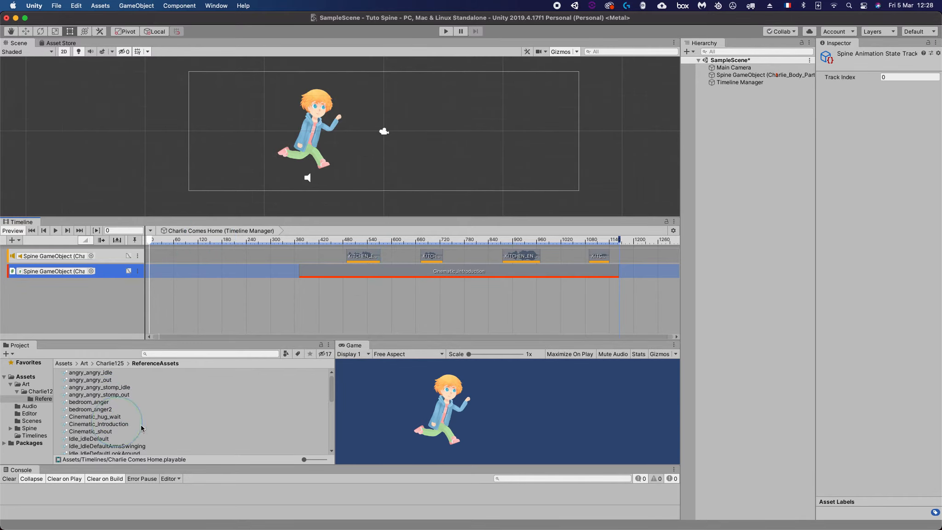
scroll(131, 427, "down", 6)
scroll(156, 408, "up", 6)
scroll(154, 405, "down", 10)
left_click_drag(87, 426, 183, 275)
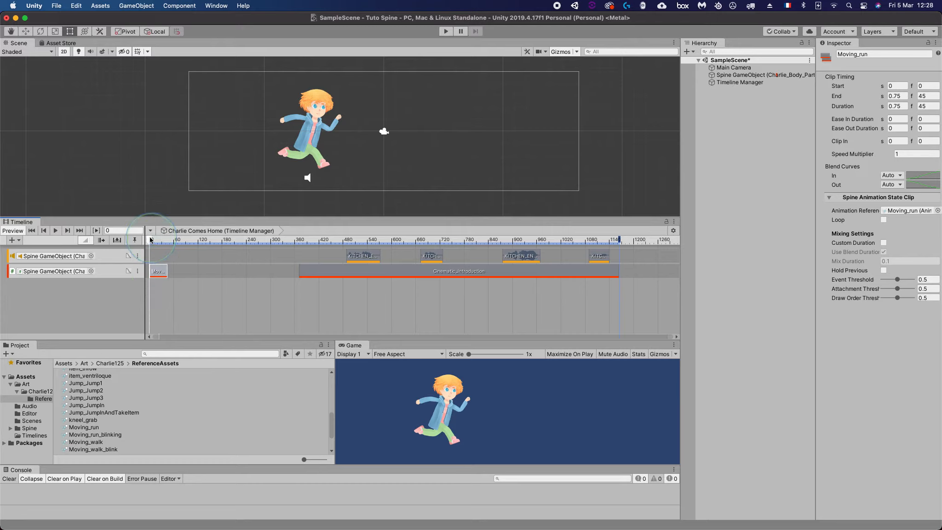
left_click(55, 230)
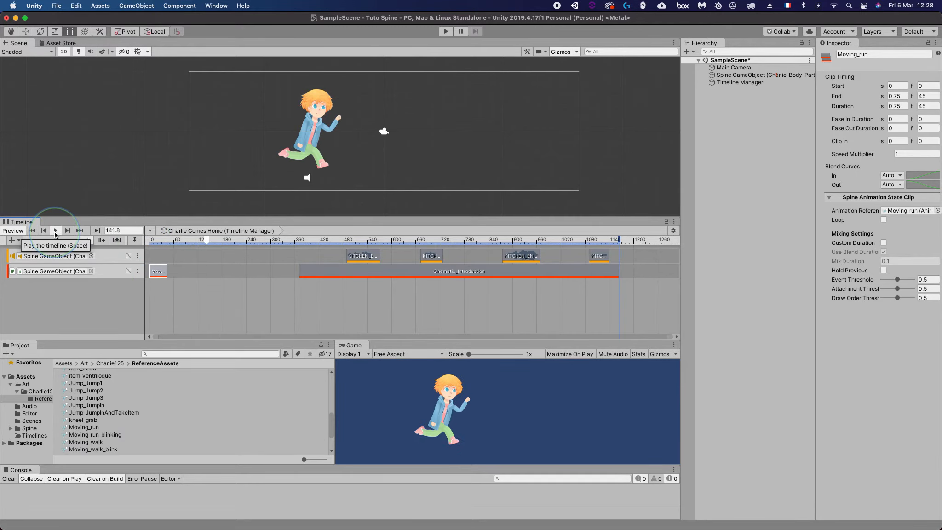
left_click(166, 240)
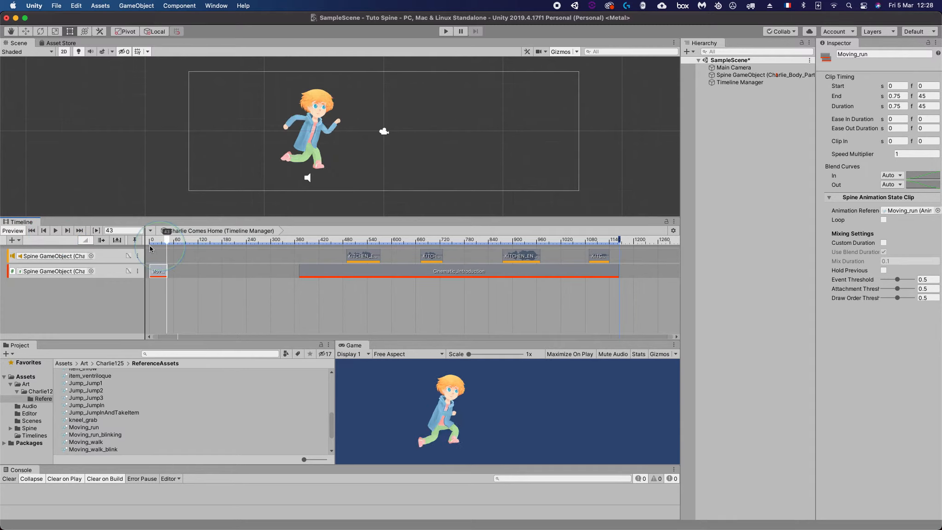
left_click(157, 248)
- Extend the Moving_run clip to end at frame 275 and turn on its Loop option
left_click_drag(158, 246, 260, 271)
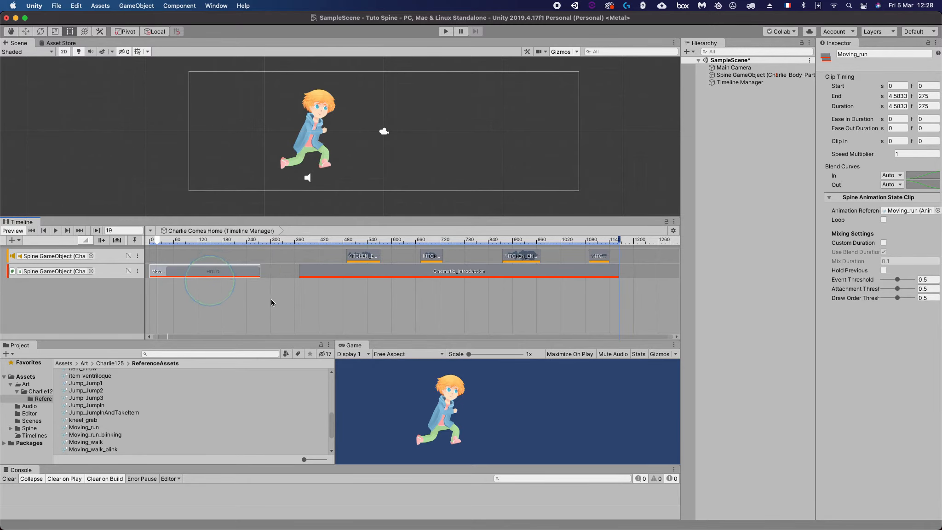
left_click_drag(816, 169, 752, 170)
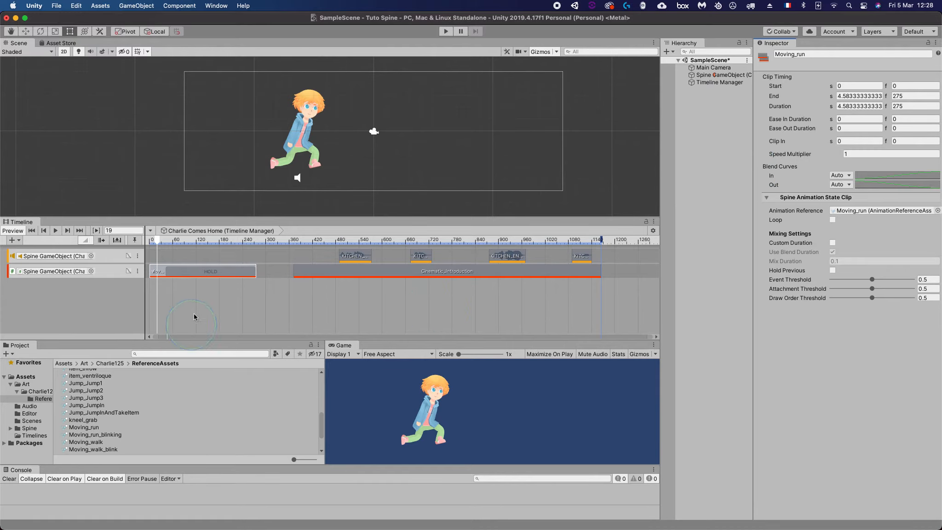
left_click(832, 220)
left_click(831, 220)
scroll(175, 292, "up", 3)
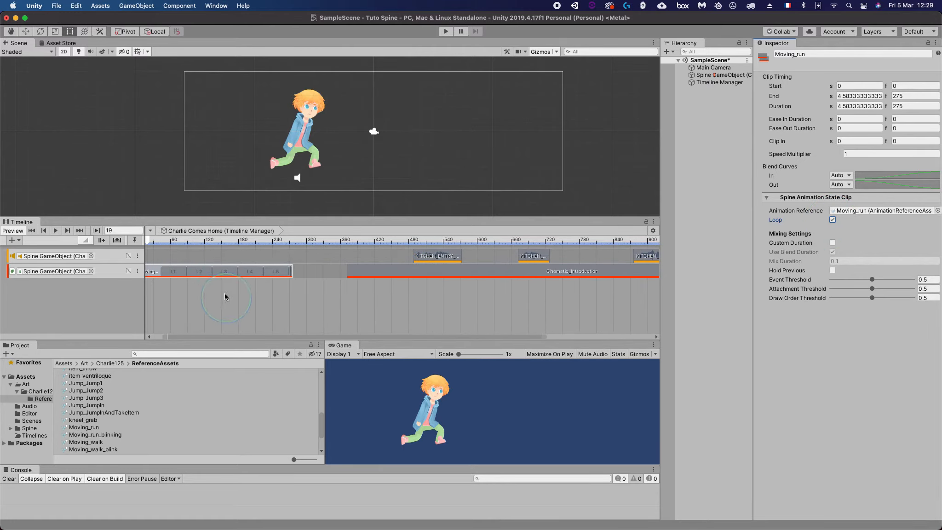
scroll(205, 280, "down", 2)
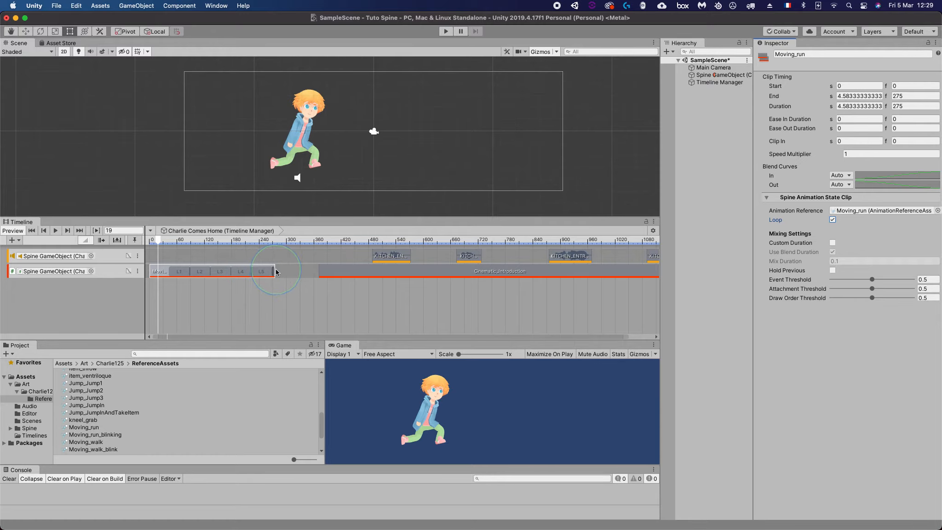
- Shorten the looping Moving_run clip to end at frame 90, and play it from the start of the timeline
left_click_drag(273, 270, 190, 270)
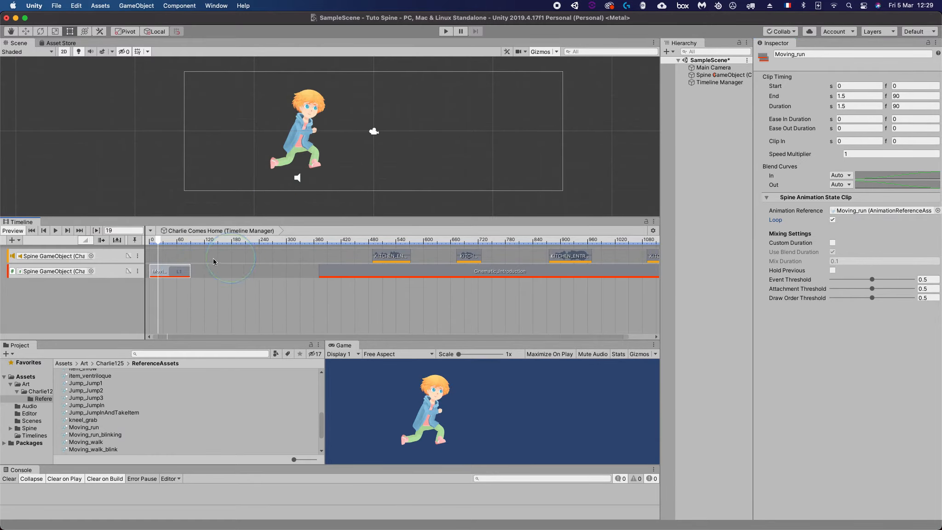
left_click_drag(163, 240, 141, 244)
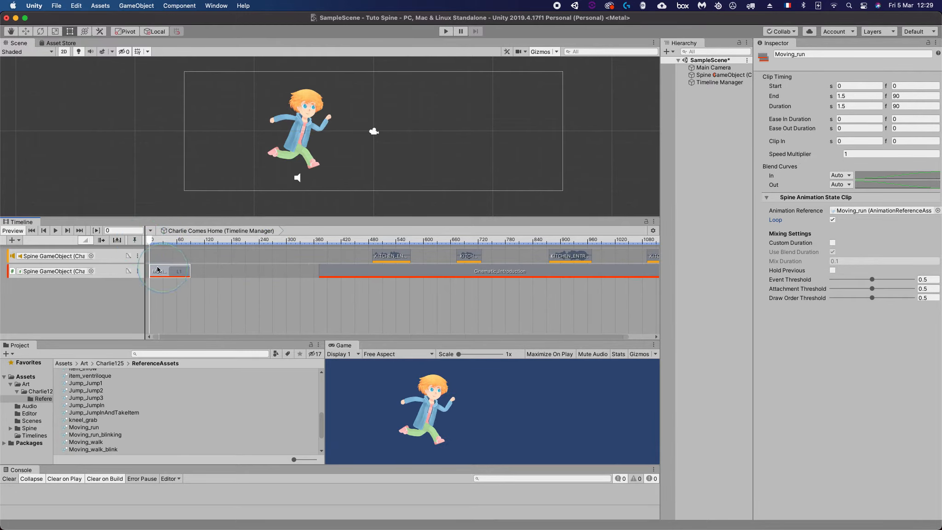
left_click(56, 231)
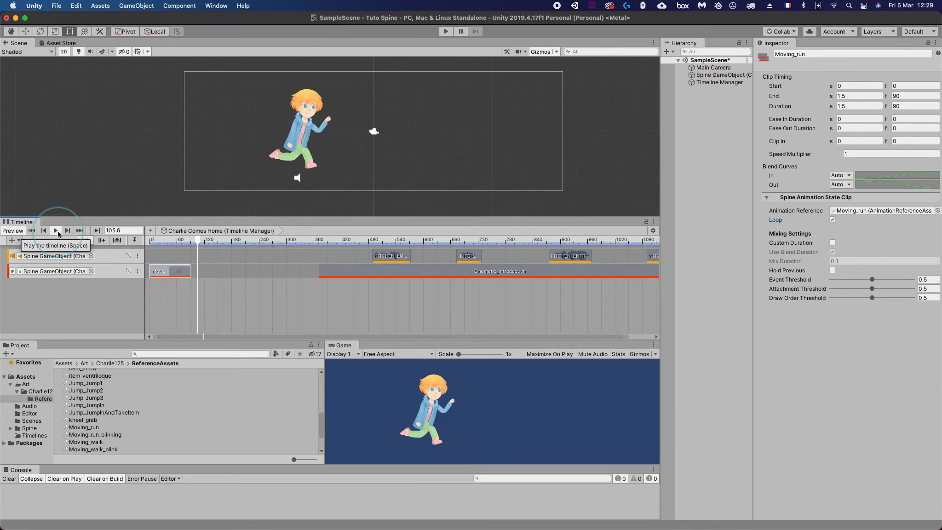
- Move Cinematic_Introduction and the four voice clips together to start at frame 90, directly after Moving_run
scroll(350, 301, "down", 3)
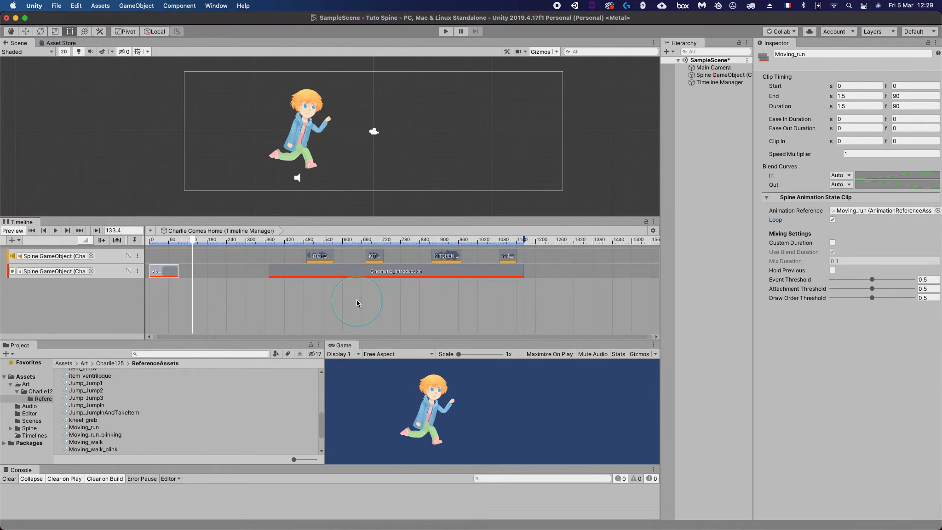
left_click_drag(566, 306, 184, 245)
left_click_drag(291, 273, 211, 277)
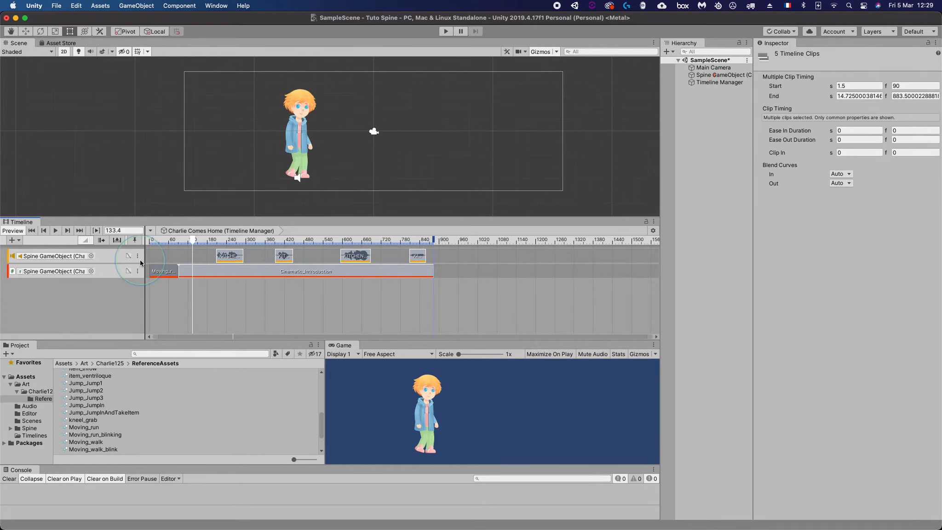
- Play the timeline from frame 0 to check the transition from Moving_run into Cinematic_Introduction, and return the playhead to frame 0
scroll(179, 266, "up", 3)
scroll(180, 268, "up", 5)
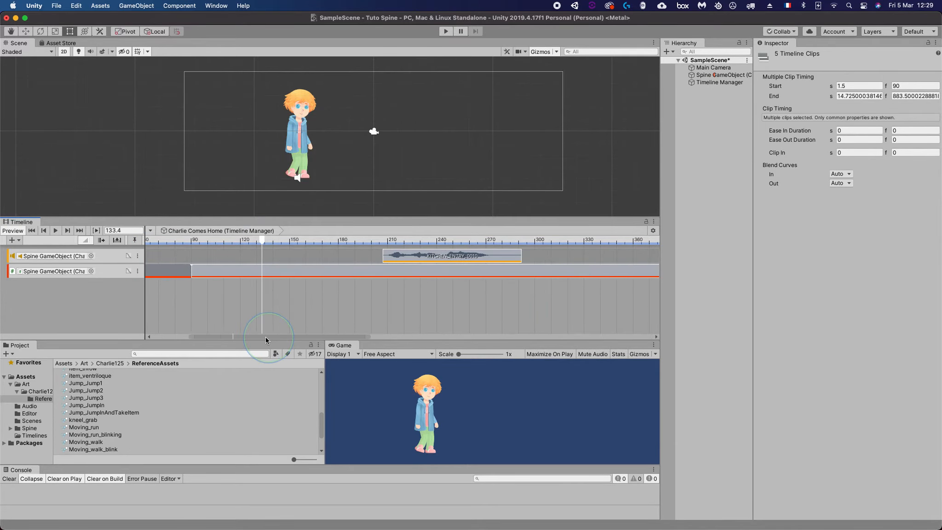
left_click_drag(266, 340, 234, 341)
left_click_drag(363, 245, 131, 257)
left_click(58, 234)
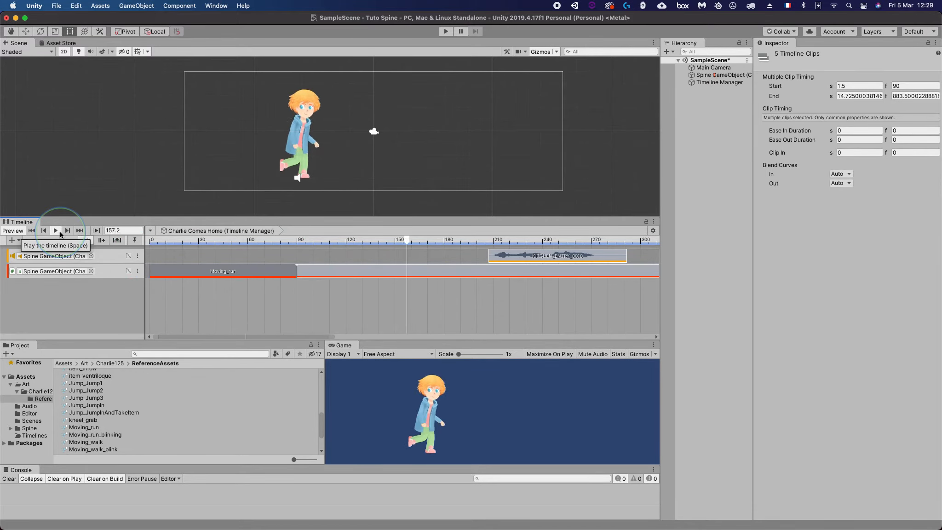
left_click(60, 234)
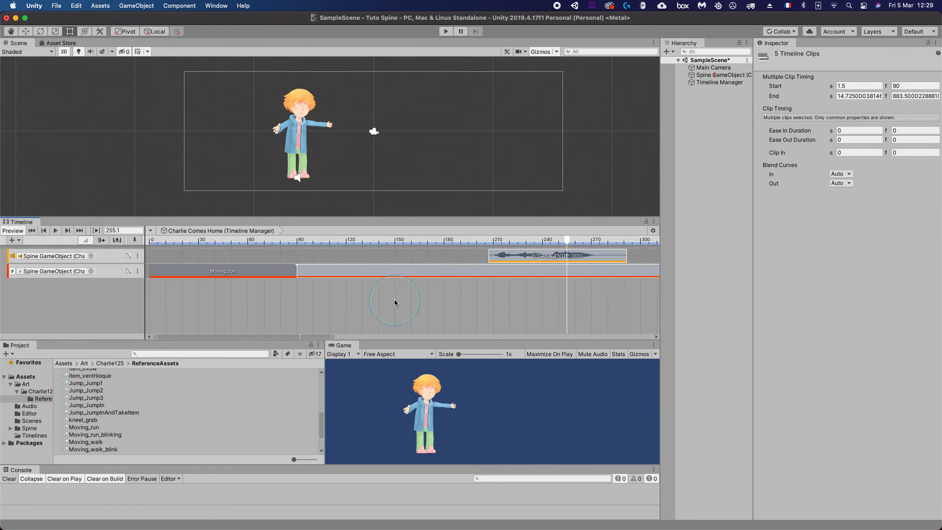
scroll(375, 300, "down", 5)
scroll(375, 300, "down", 3)
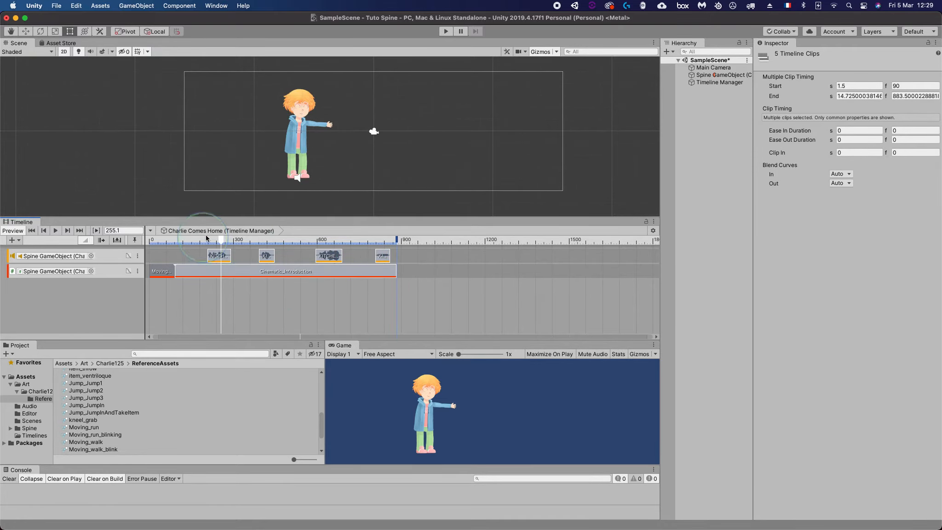
left_click_drag(223, 242, 138, 245)
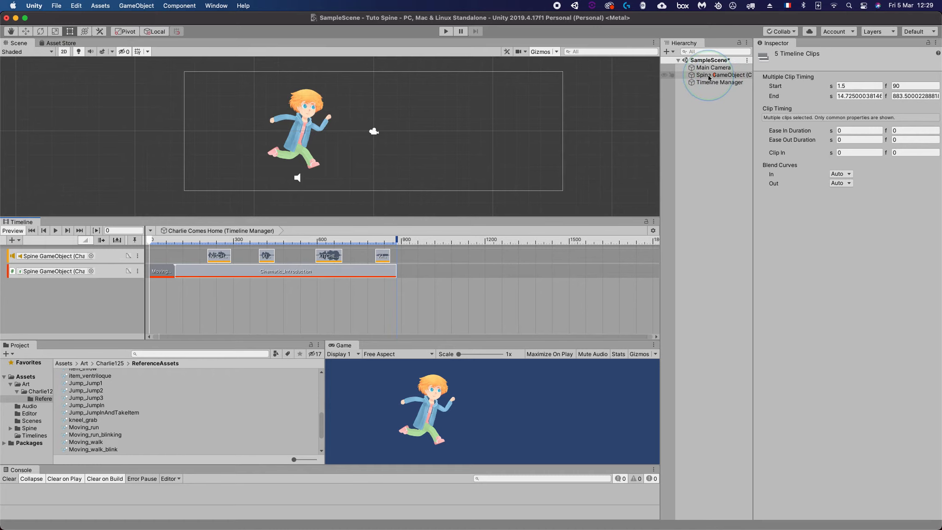
- Add an Animator component to the Spine GameObject (Charlie_Body_Parts) and collapse its settings
left_click(720, 75)
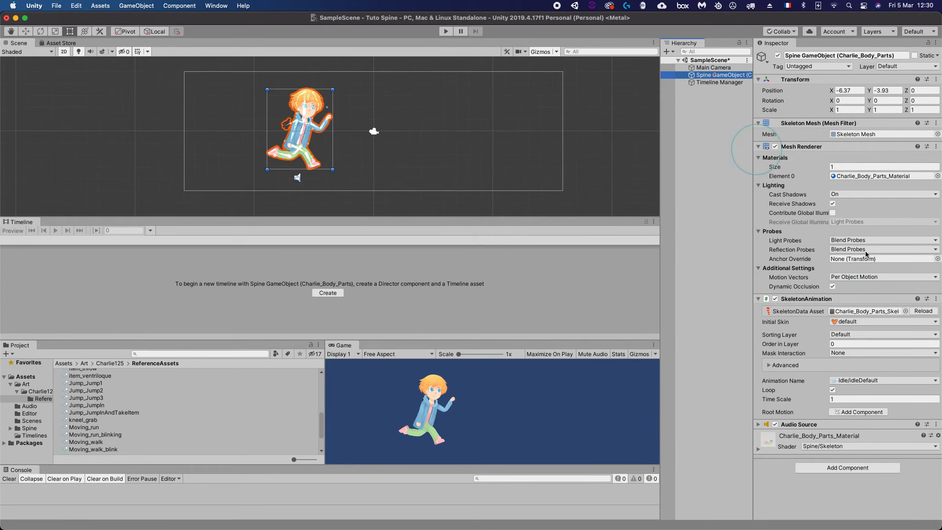
left_click(850, 468)
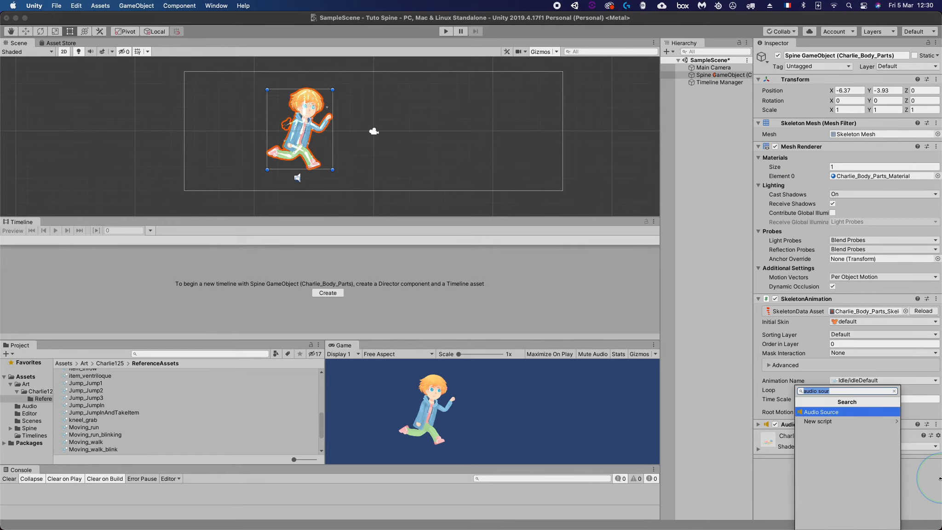
type("ani")
key("Down")
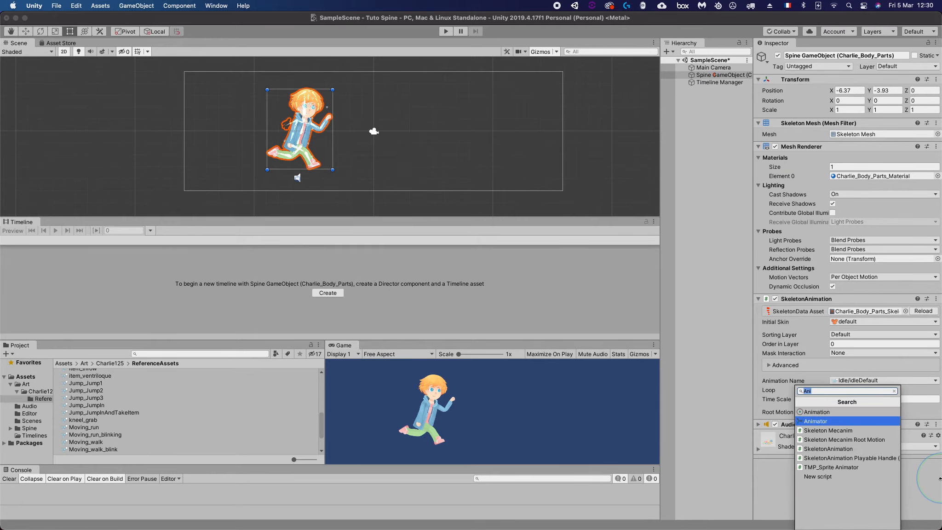
key("Return")
left_click(851, 434)
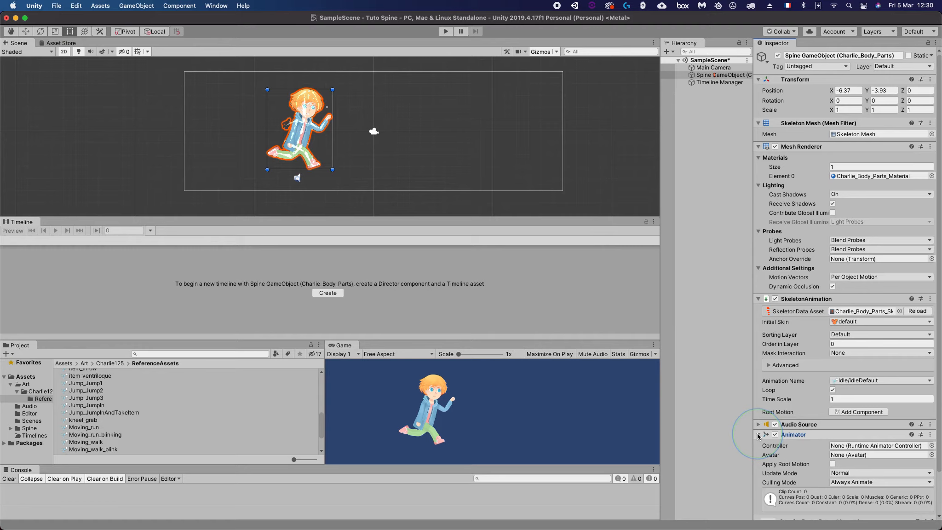
left_click(757, 434)
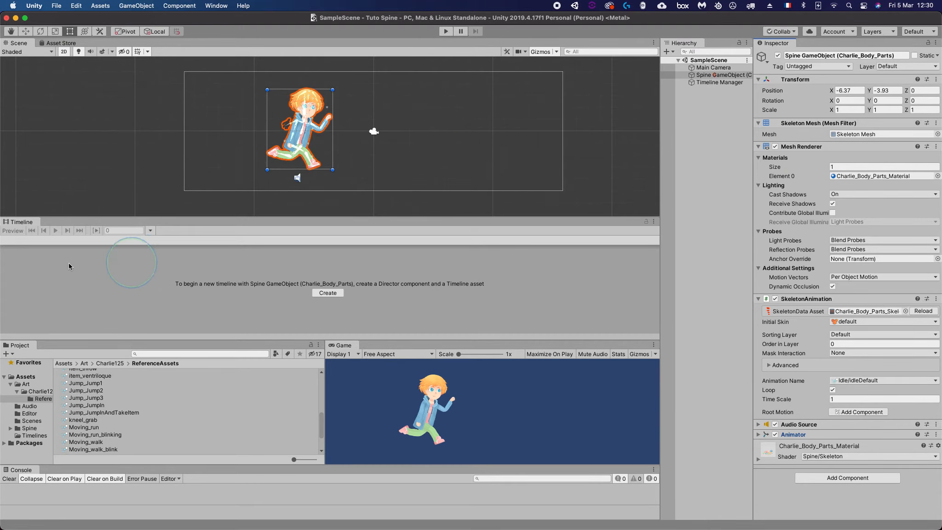
- Add an Animation Track to the Charlie Comes Home timeline and bind it to the Spine GameObject's Animator
left_click(714, 82)
right_click(62, 314)
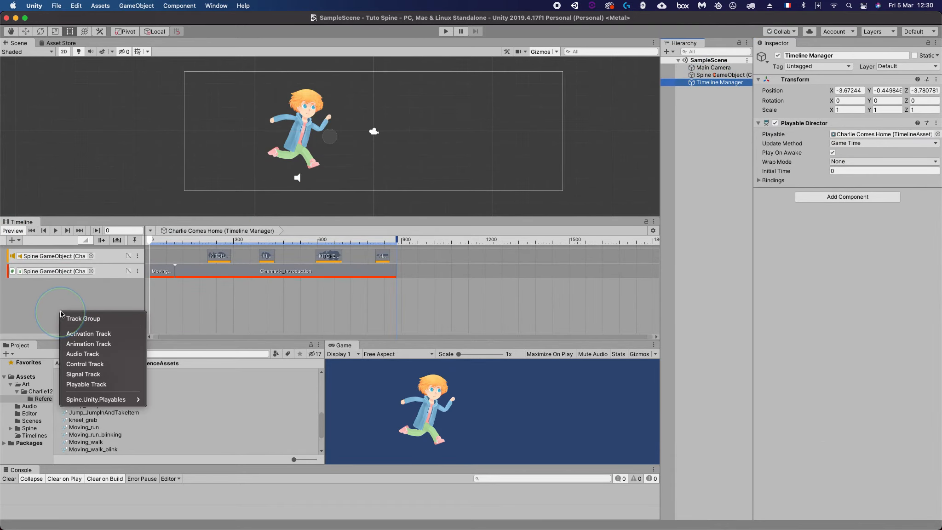
left_click(98, 345)
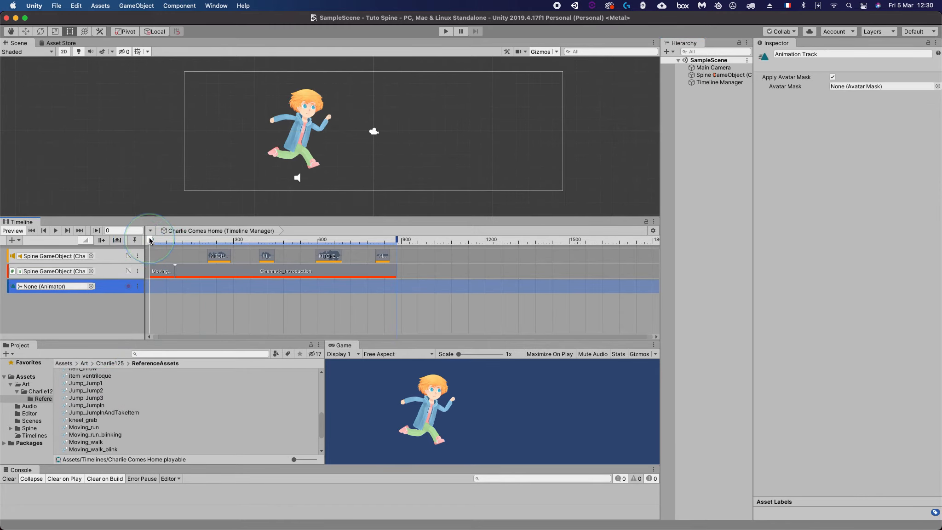
left_click(91, 286)
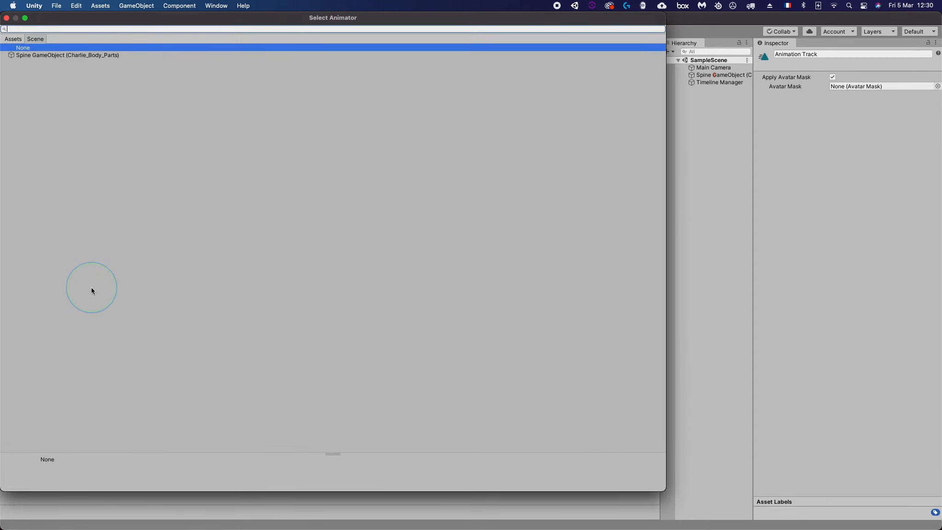
double_click(27, 55)
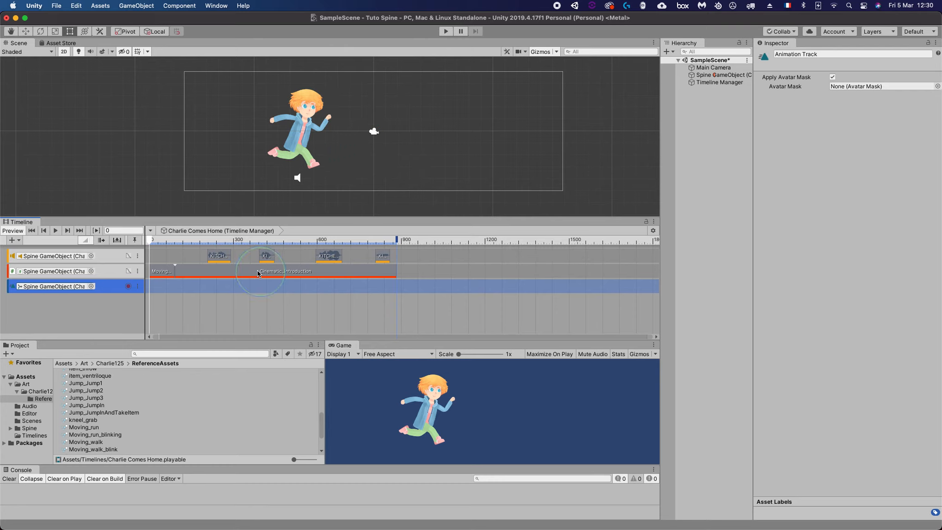
- Move the Spine GameObject horizontally out of the camera frame to about X -24.02
left_click(26, 31)
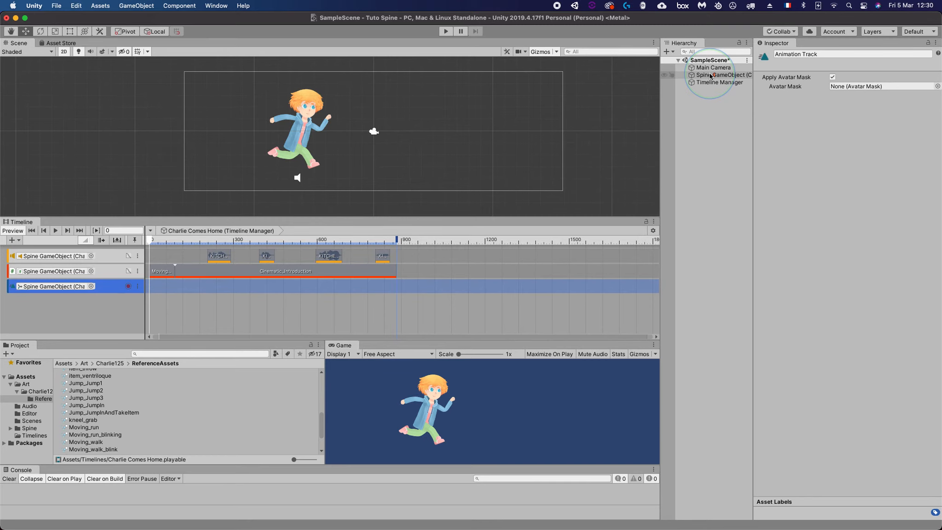
left_click(710, 76)
left_click_drag(315, 181, 125, 187)
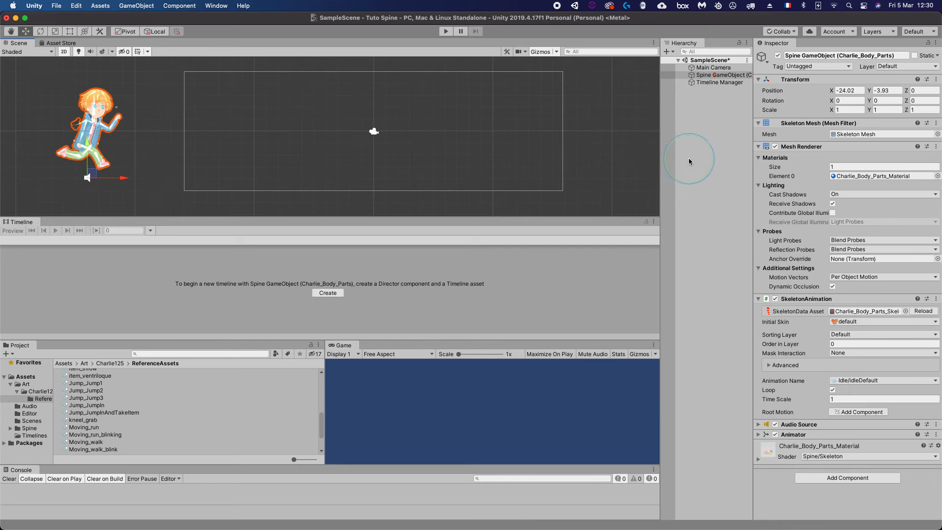
- Start recording on the Animation Track and record Charlie's starting position at frame 0, at about X -23.98
left_click(702, 82)
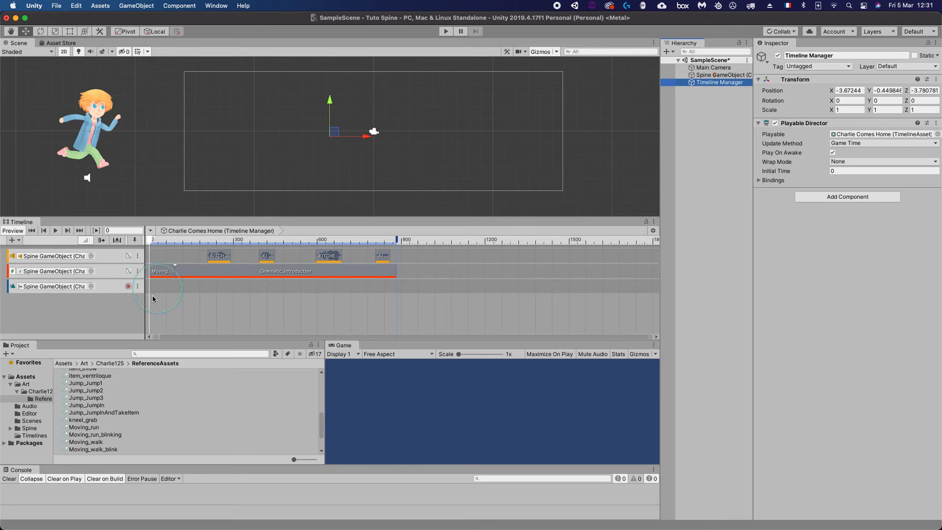
left_click(128, 287)
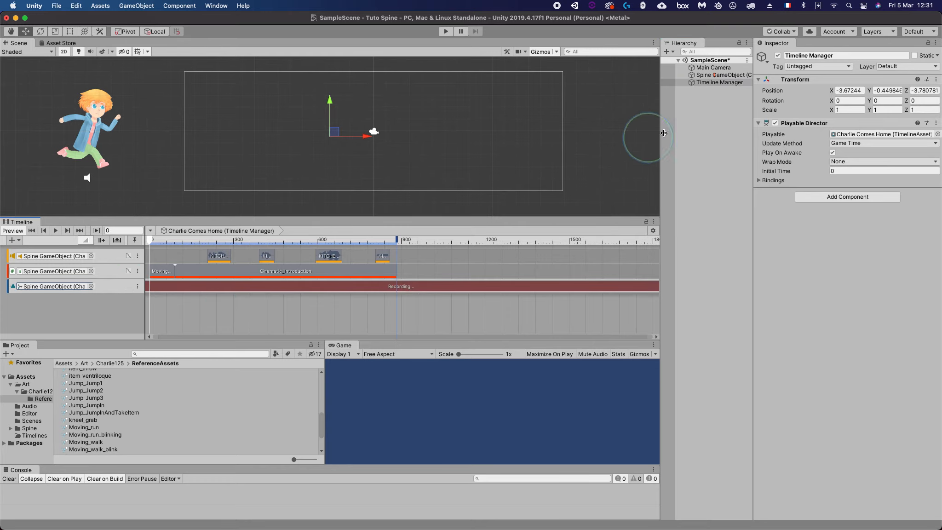
left_click(708, 76)
left_click_drag(121, 178, 121, 177)
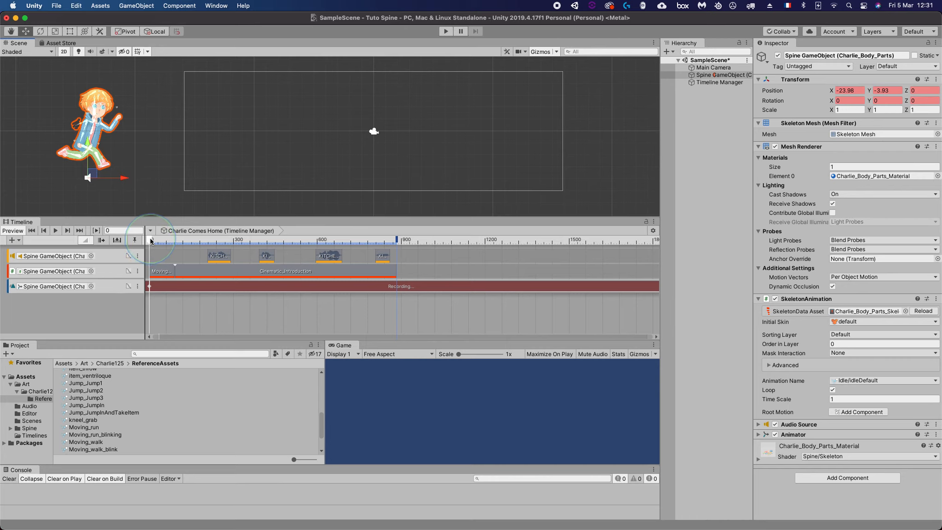
- Record a second position key at frame 125 with Charlie moved into view at about X 3.09, and stop recording
left_click_drag(151, 240, 184, 243)
left_click_drag(182, 243, 185, 243)
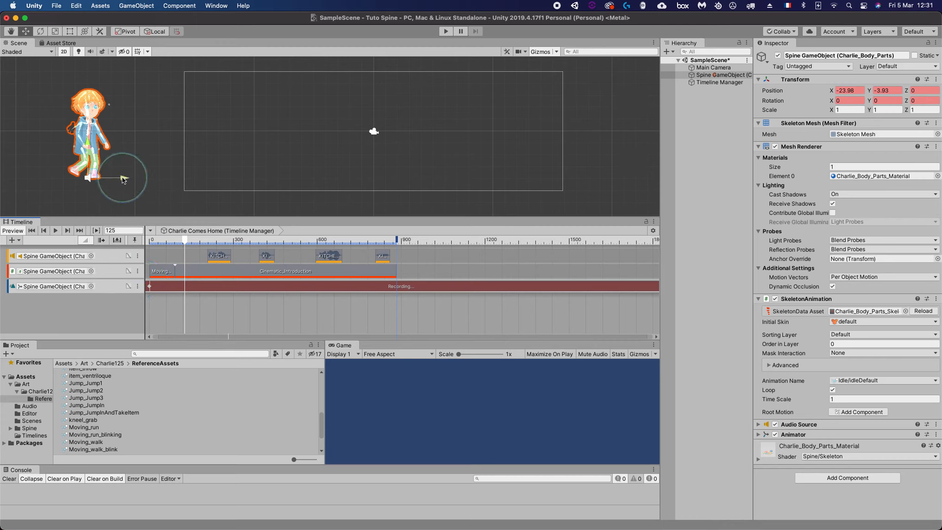
left_click_drag(124, 178, 442, 169)
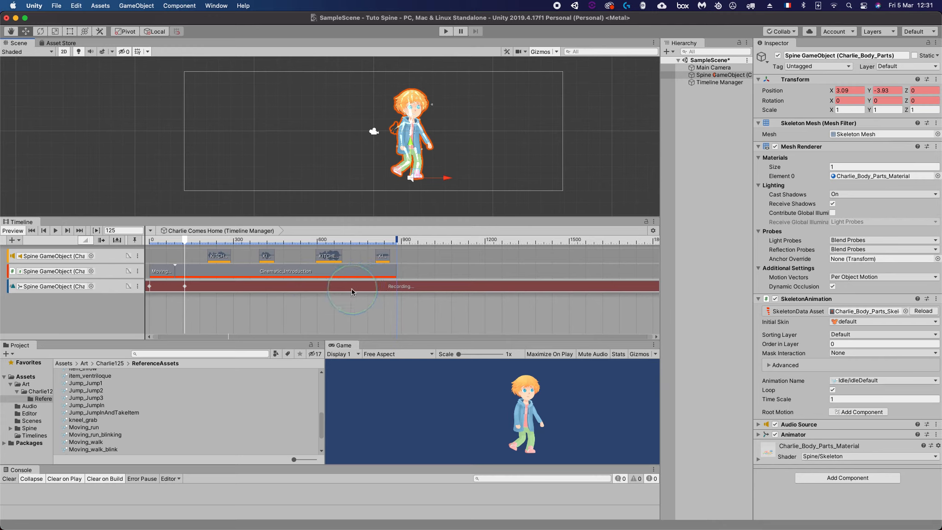
left_click(119, 286)
- Try moving Charlie to about X -10.39 at frame 90 with recording off, and scrub the timeline
left_click_drag(186, 239, 175, 242)
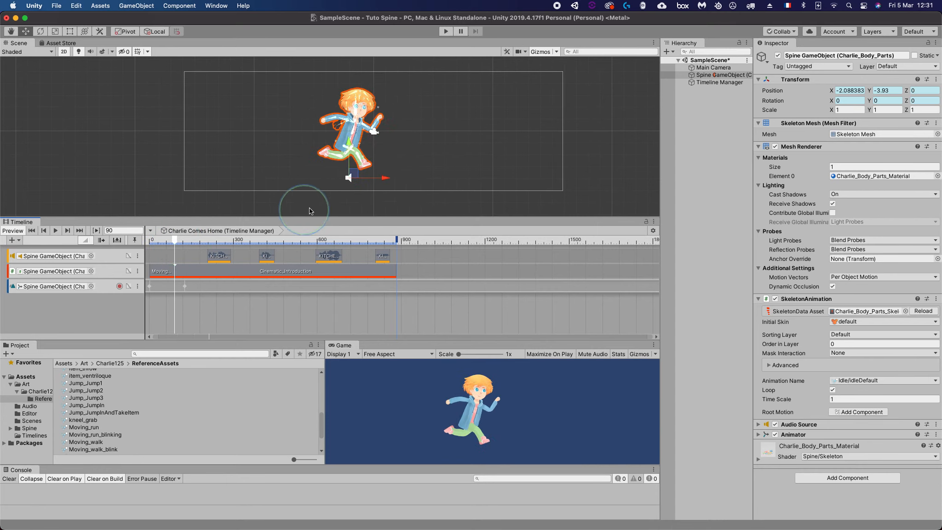
left_click_drag(379, 179, 240, 213)
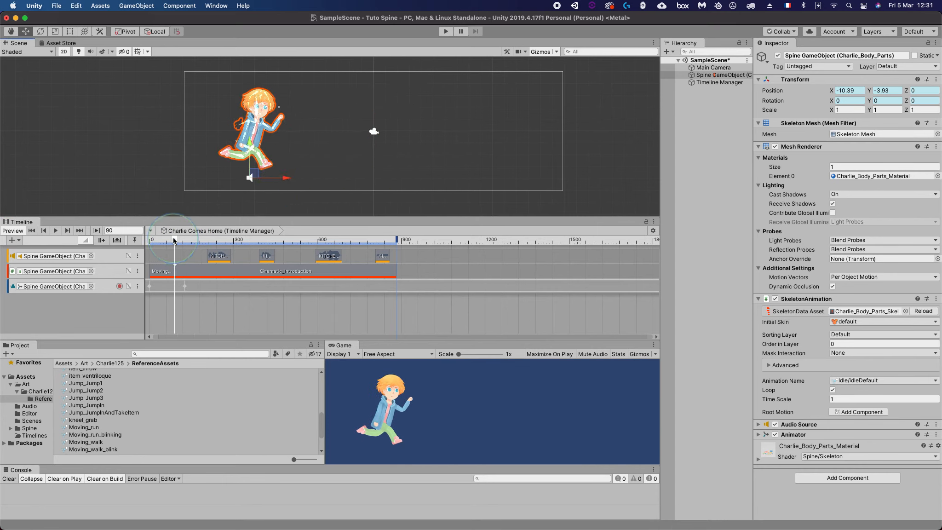
left_click_drag(174, 241, 161, 242)
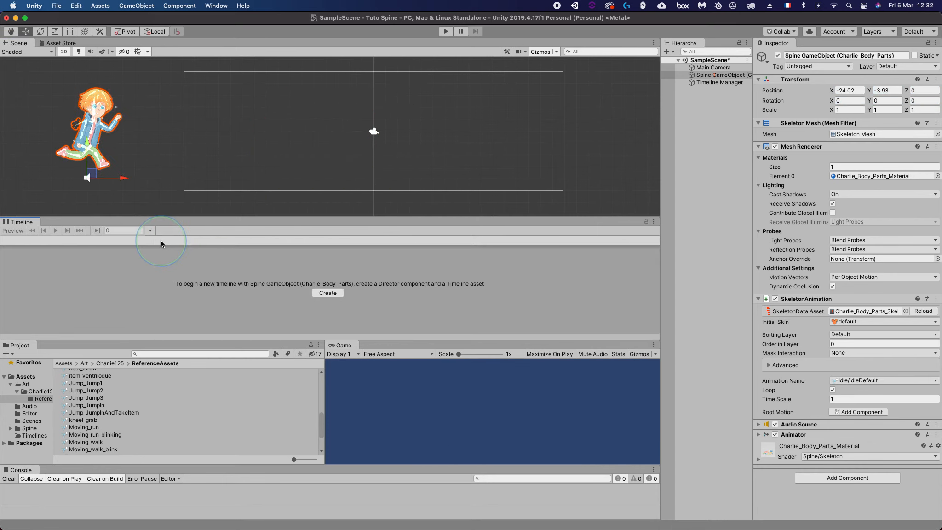
- Play the Charlie Comes Home timeline from frame 0 to check Charlie's run-in movement, and return the playhead to frame 0
left_click(719, 82)
left_click_drag(175, 239, 137, 242)
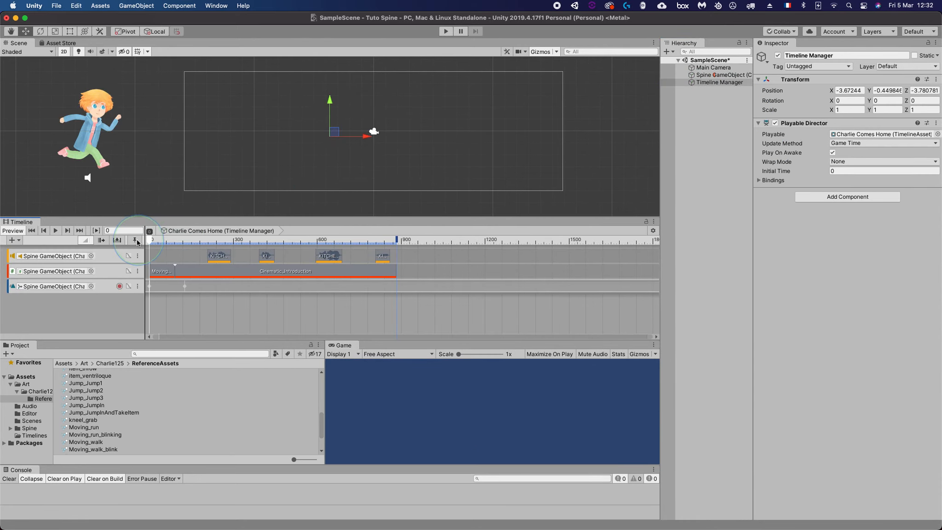
left_click(55, 231)
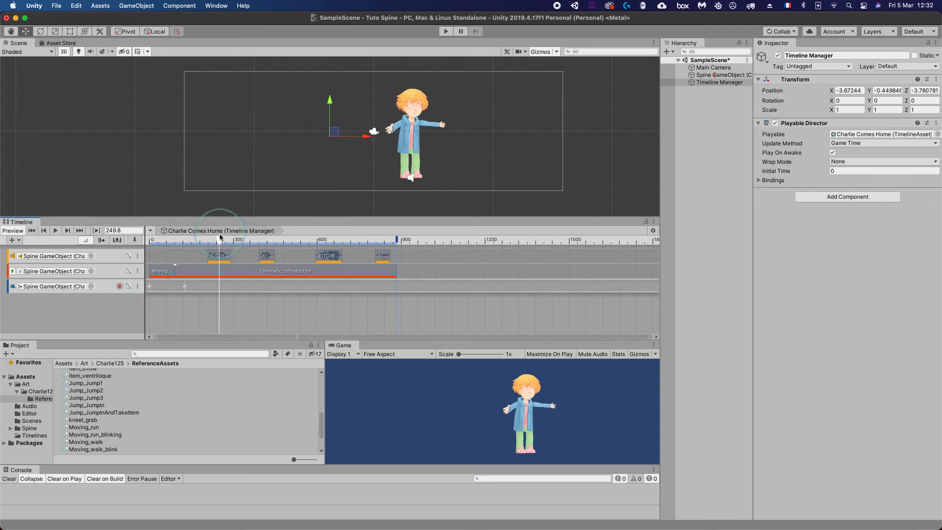
left_click_drag(207, 242, 147, 244)
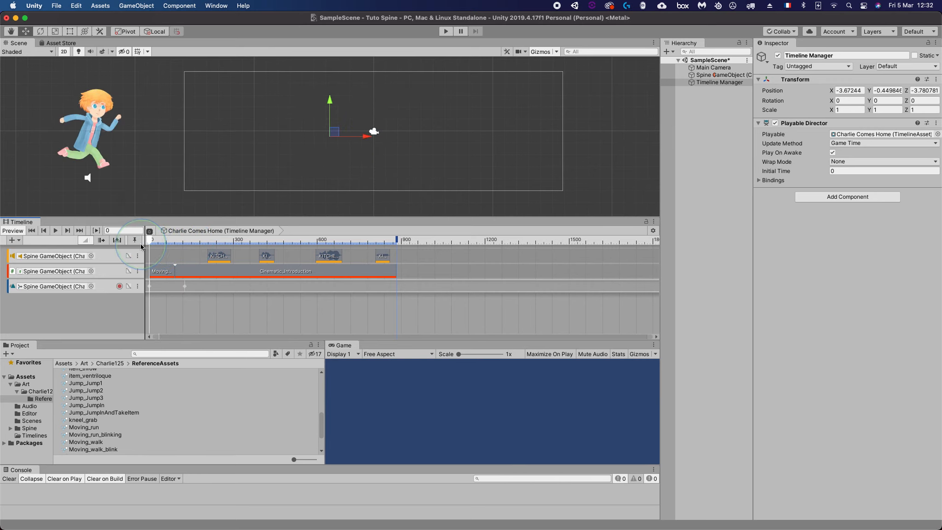
- Show the Animation Track's position curves and enlarge the Timeline and curve area for editing them
left_click(129, 287)
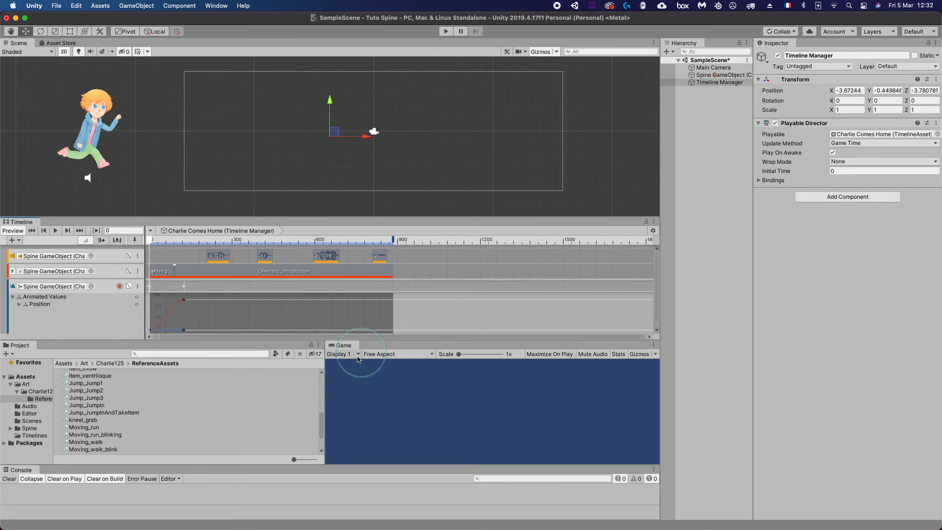
scroll(223, 298, "down", 2)
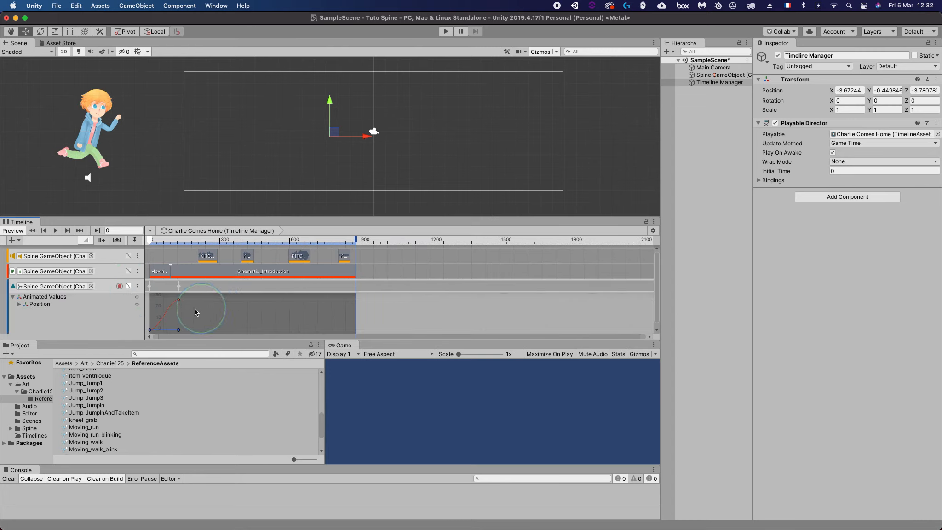
scroll(174, 310, "up", 9)
middle_click_drag(175, 310, 291, 267)
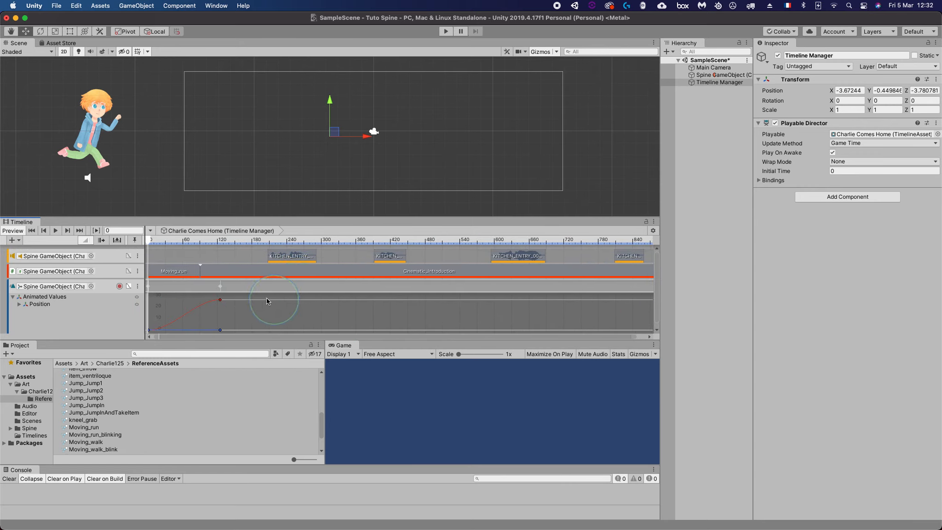
scroll(192, 316, "up", 3)
middle_click_drag(191, 316, 230, 302)
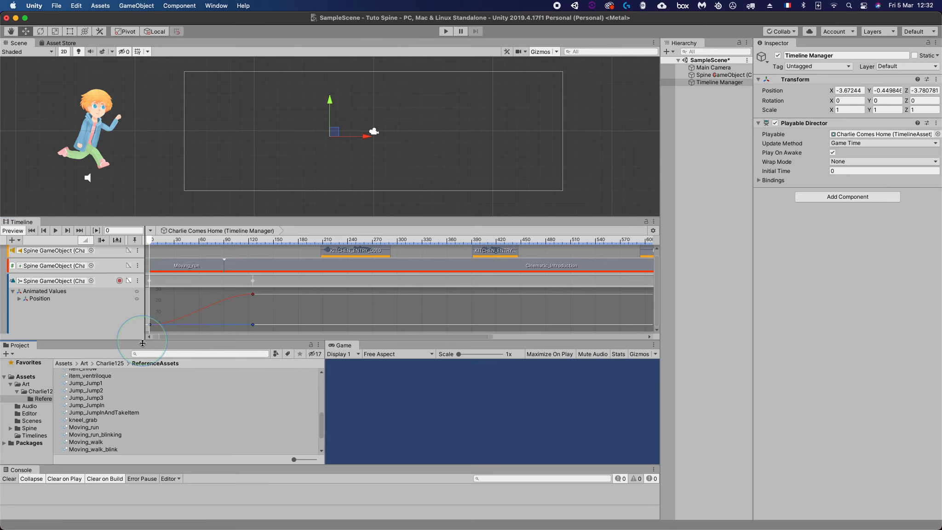
left_click_drag(207, 217, 223, 141)
left_click_drag(388, 260, 380, 318)
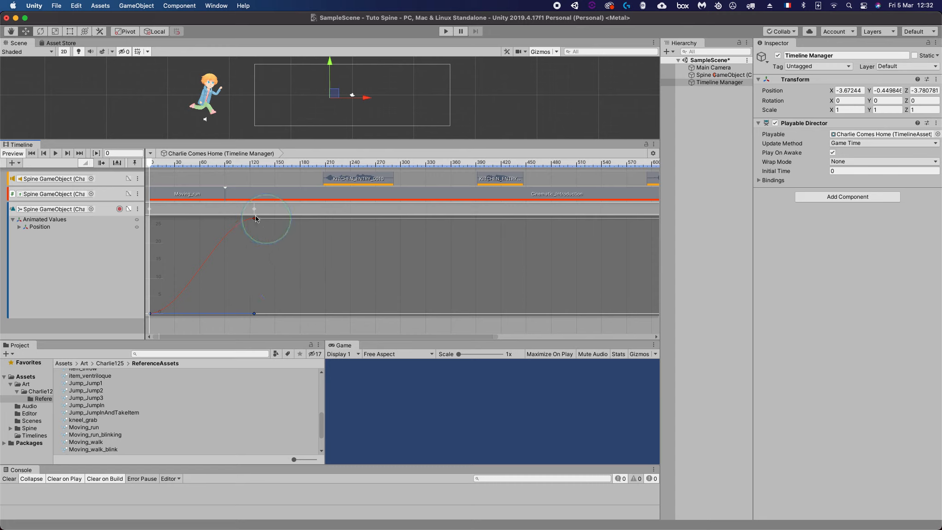
- Straighten the horizontal position curve by setting the frame 125 key's left tangent and the frame 0 key's right tangent to Linear
left_click(137, 209)
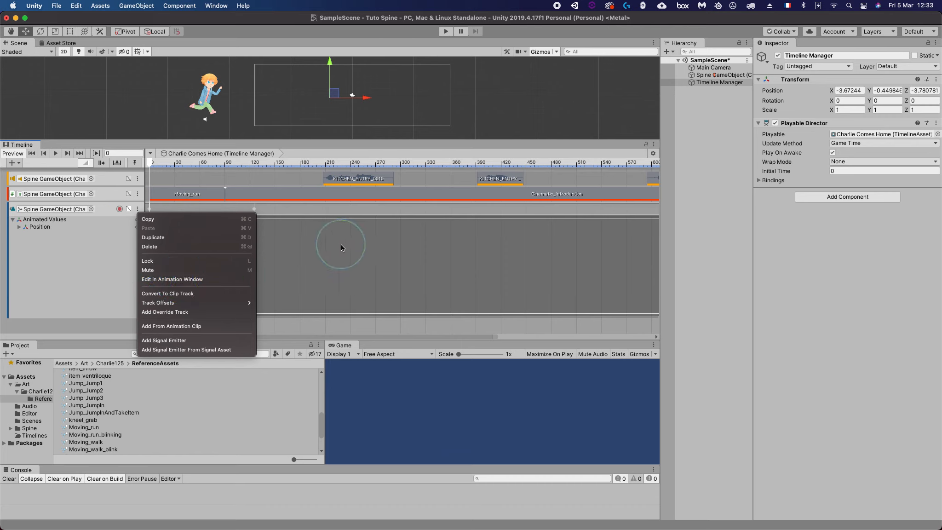
left_click(322, 246)
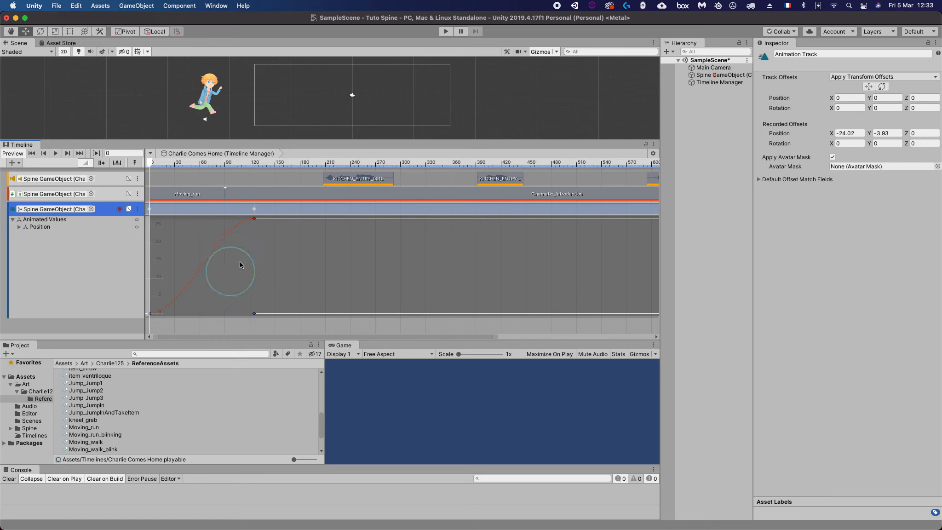
left_click(253, 220)
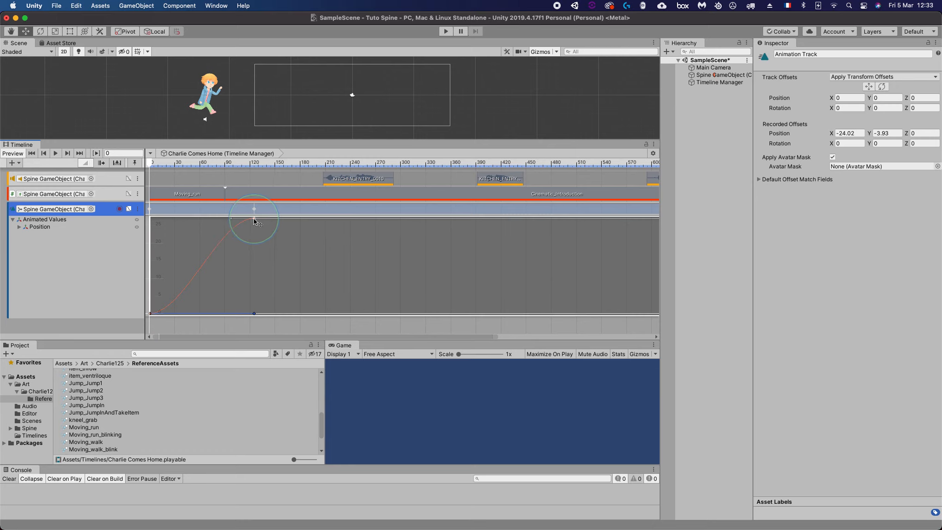
right_click(255, 220)
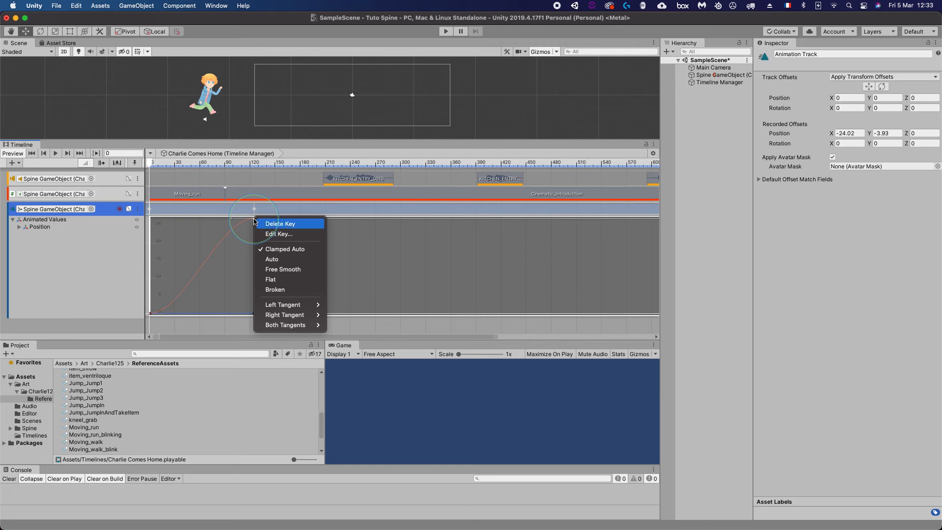
mouse_move(301, 304)
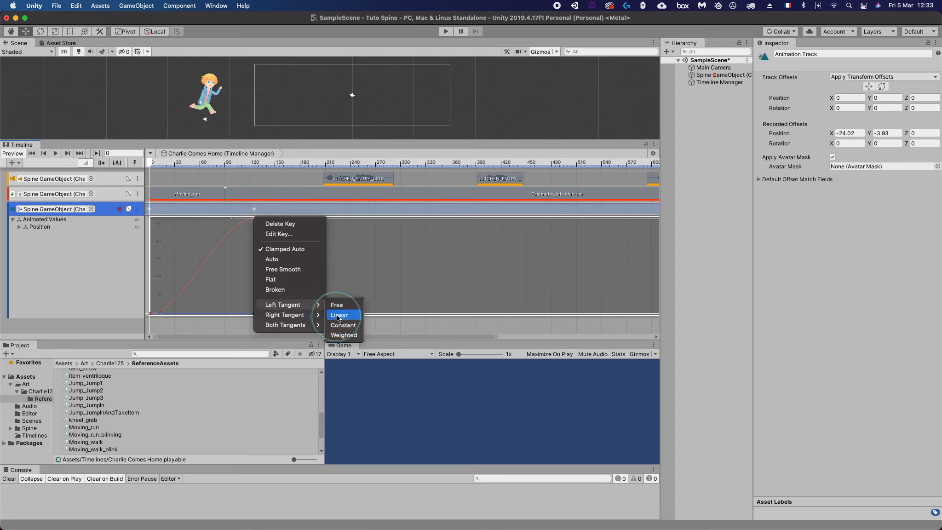
left_click(339, 315)
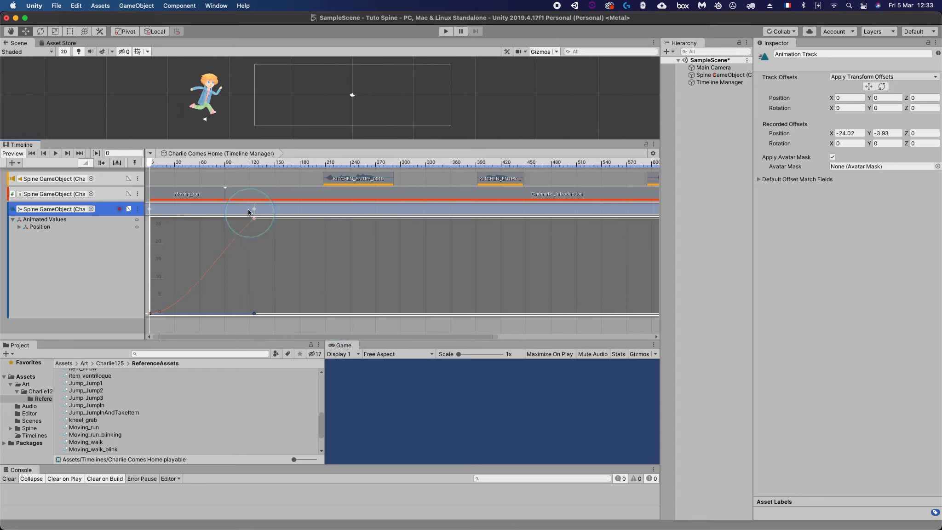
right_click(151, 316)
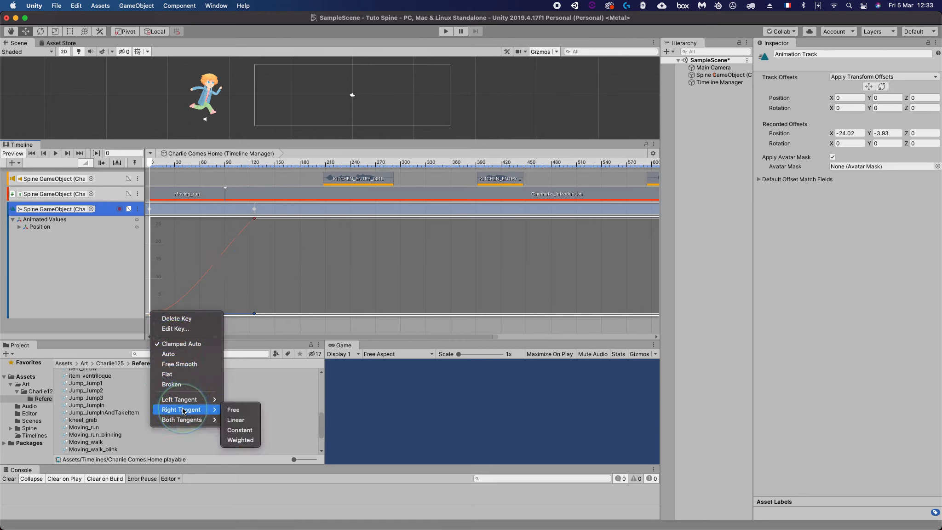
left_click(235, 419)
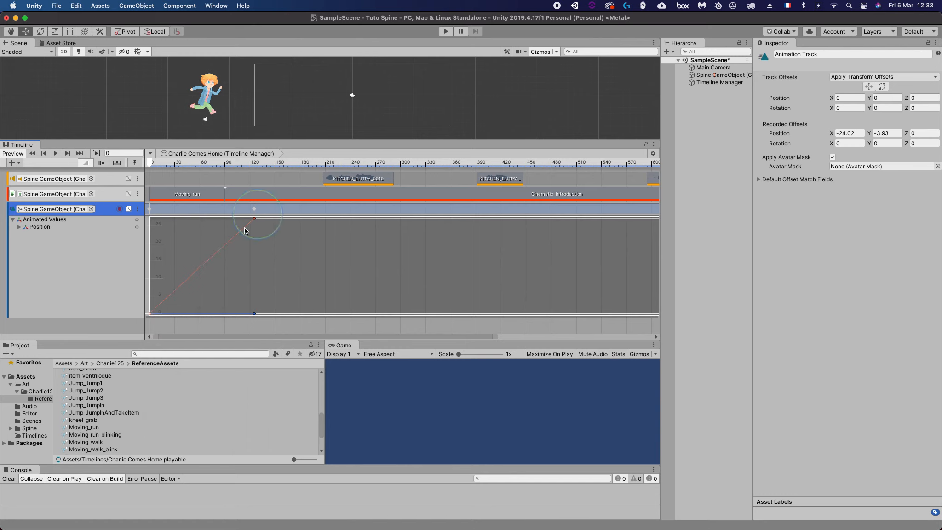
- Preview the timeline and run the scene in Play mode to check Charlie's linear run-in, and exit Play mode
left_click(55, 154)
left_click(445, 31)
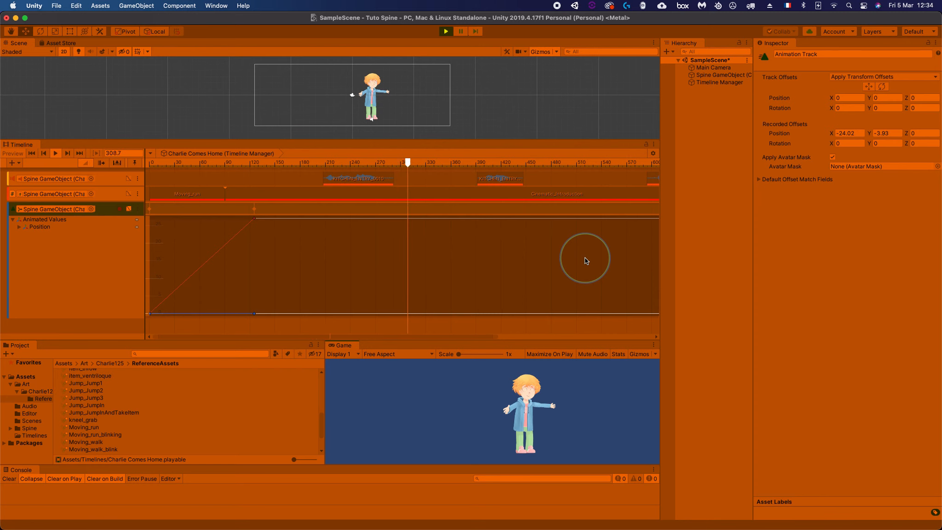
key("super+p")
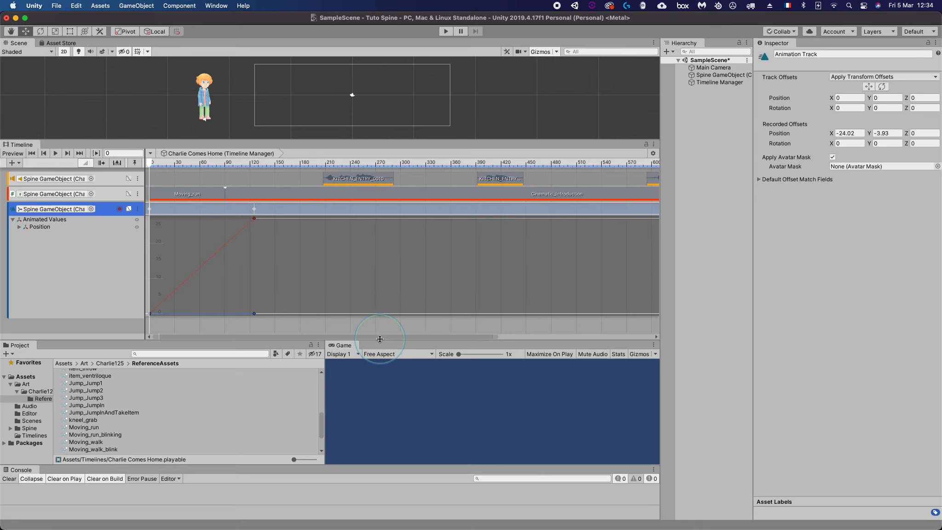
- Resize the editor layout to make the Console taller and the Timeline shorter
left_click_drag(379, 338, 335, 479)
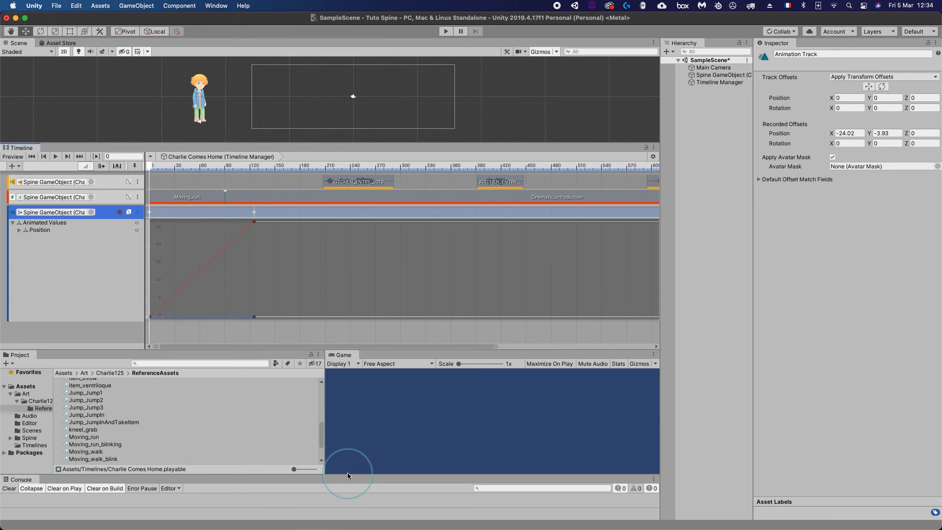
left_click_drag(347, 472, 337, 418)
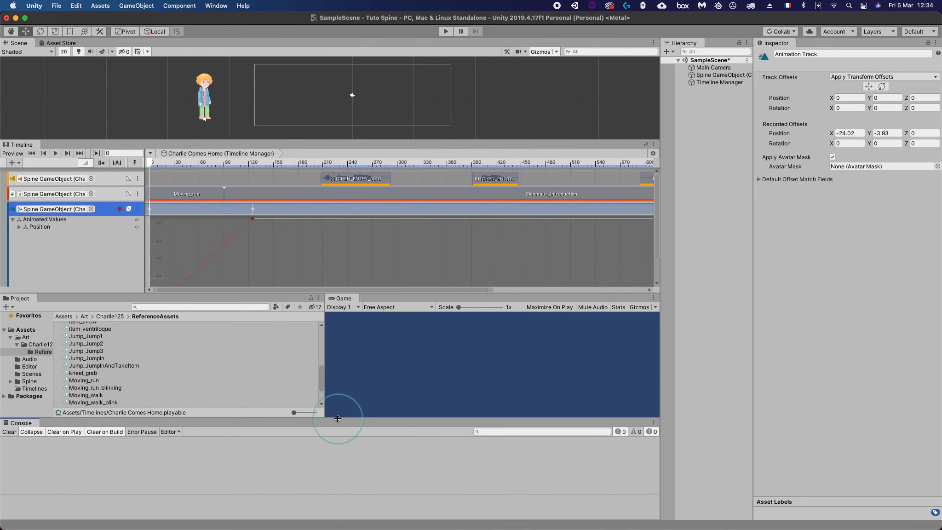